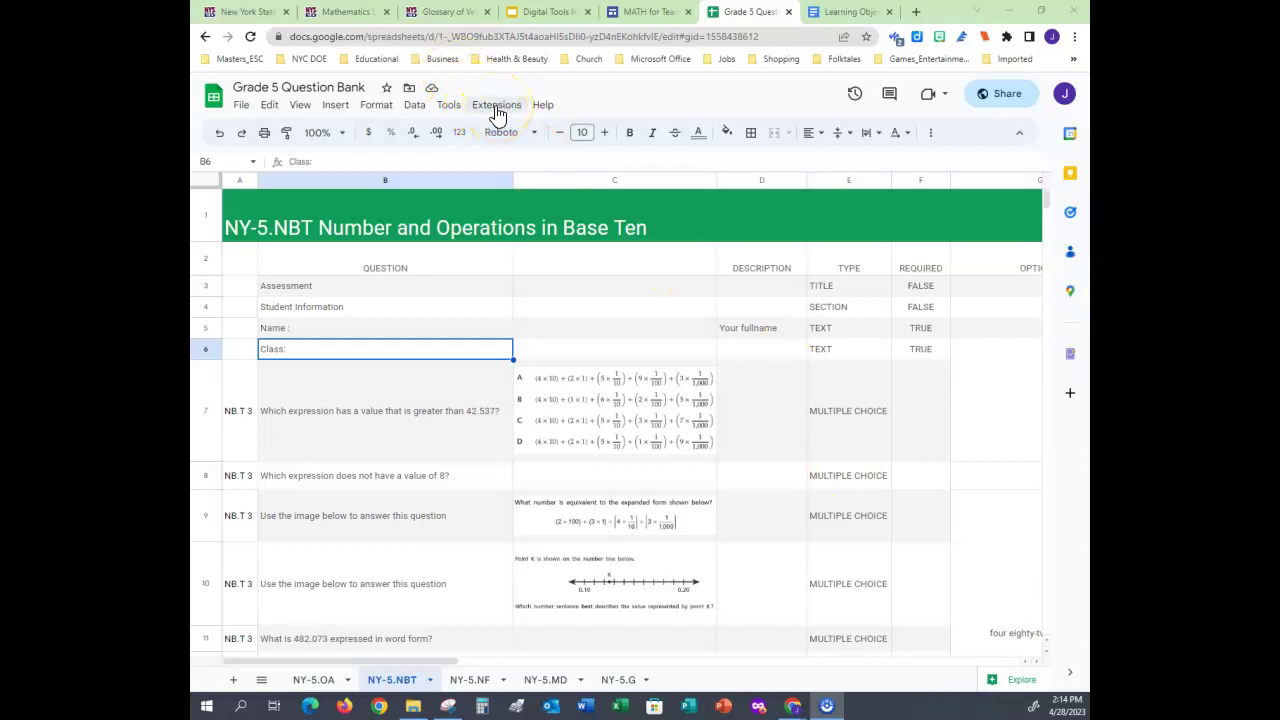
# Step: Search the Google Workspace Marketplace add-ons for "formbuilder" and close the marketplace
pyautogui.click(497, 108)
pyautogui.moveTo(500, 128)
pyautogui.click(750, 132)
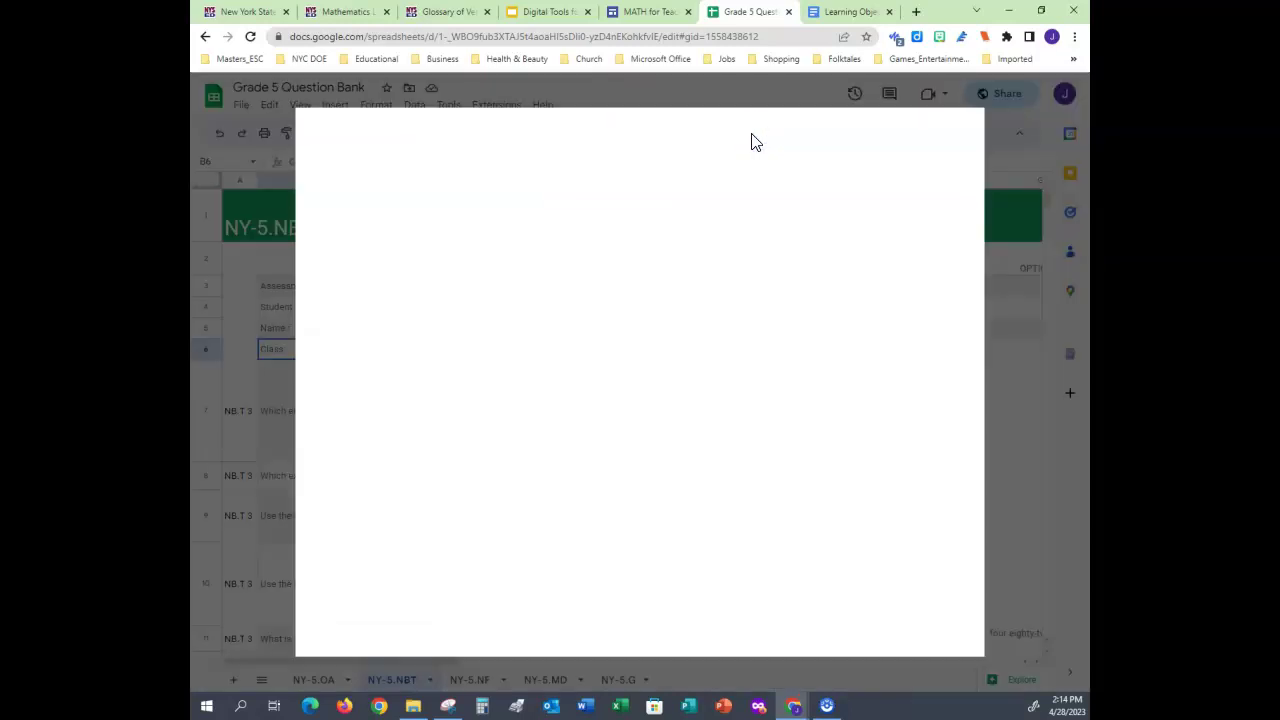
pyautogui.click(732, 136)
pyautogui.write('formbu')
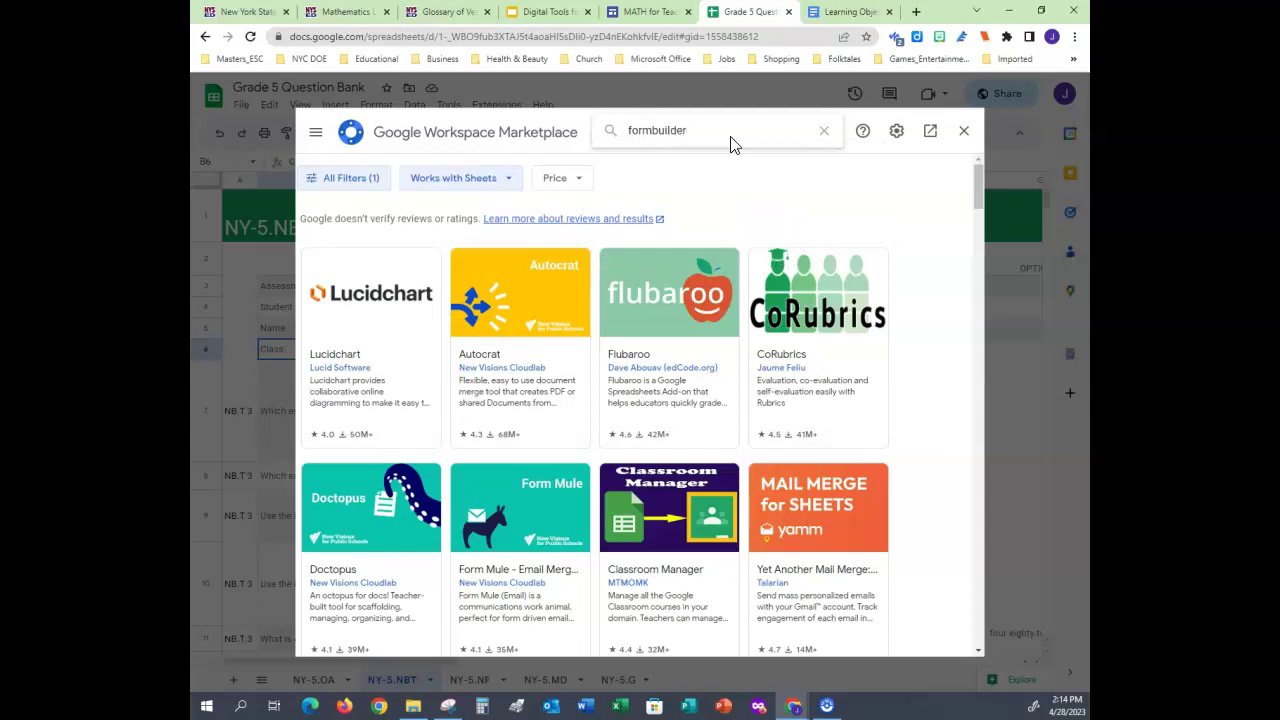
pyautogui.write('ilder')
pyautogui.press('Return')
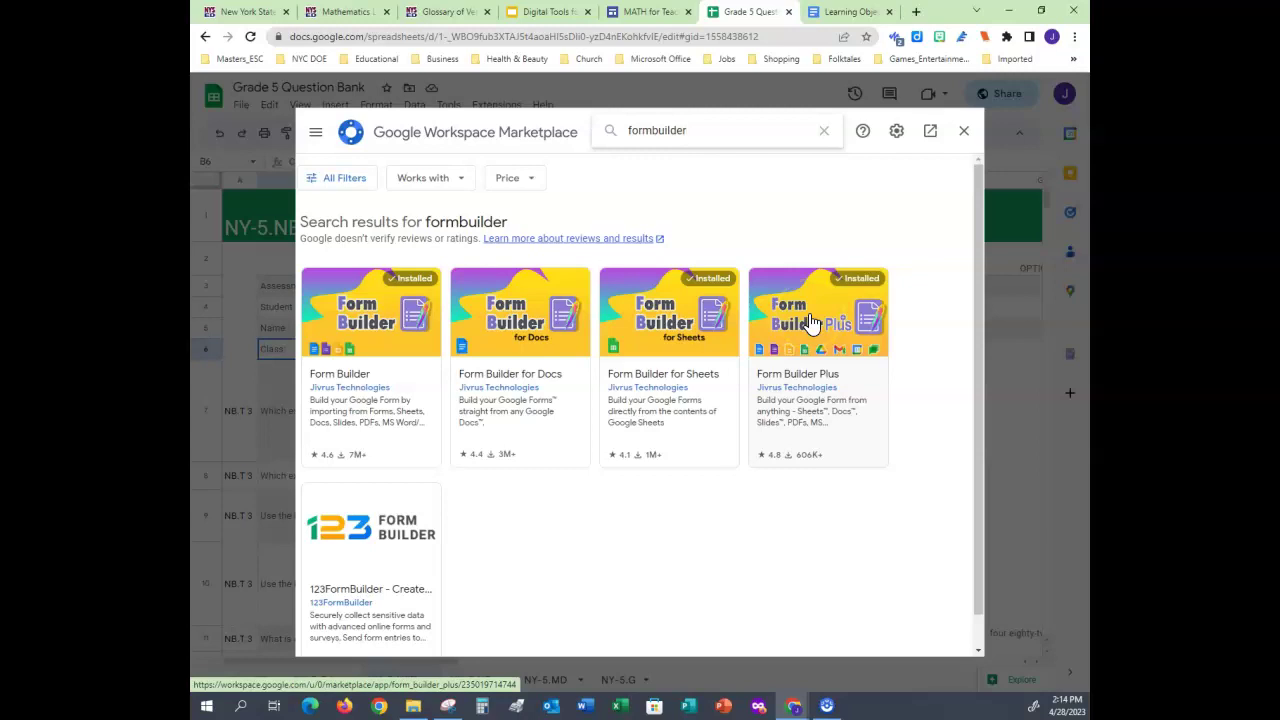
pyautogui.click(963, 131)
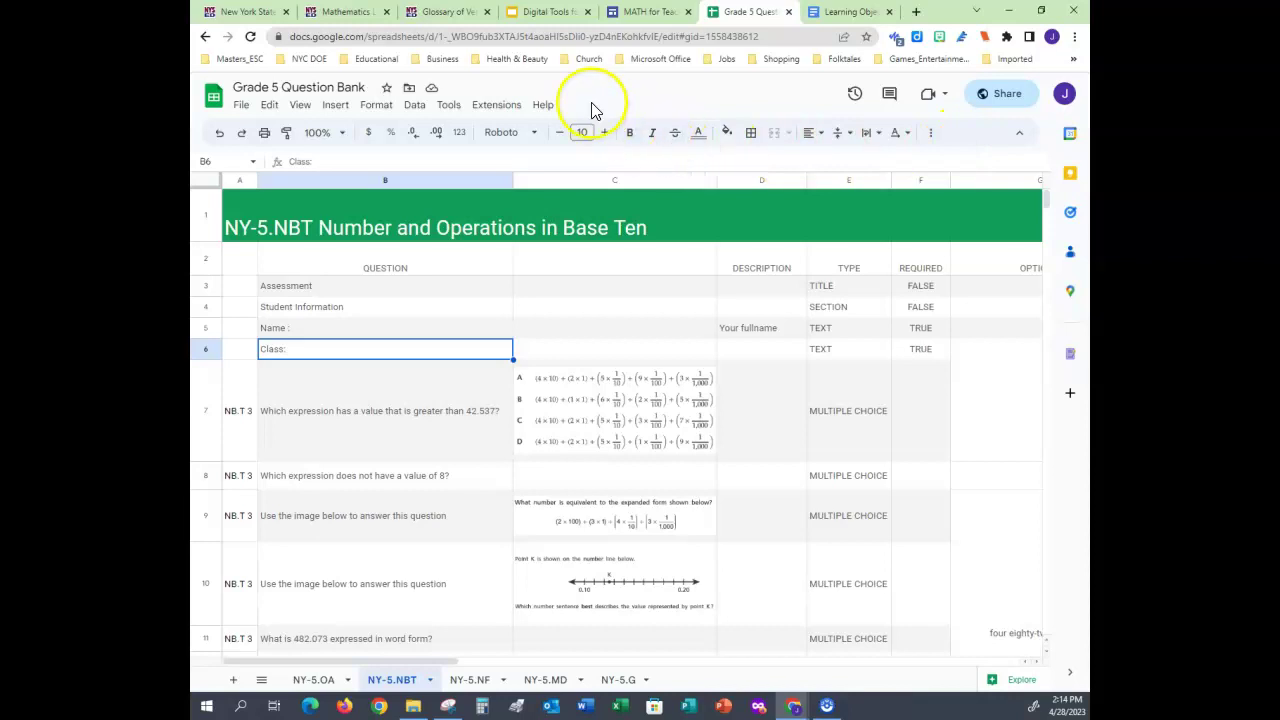
# Step: Open the Form Builder Plus add-on, discard its previous question list and start a new form build
pyautogui.click(1070, 358)
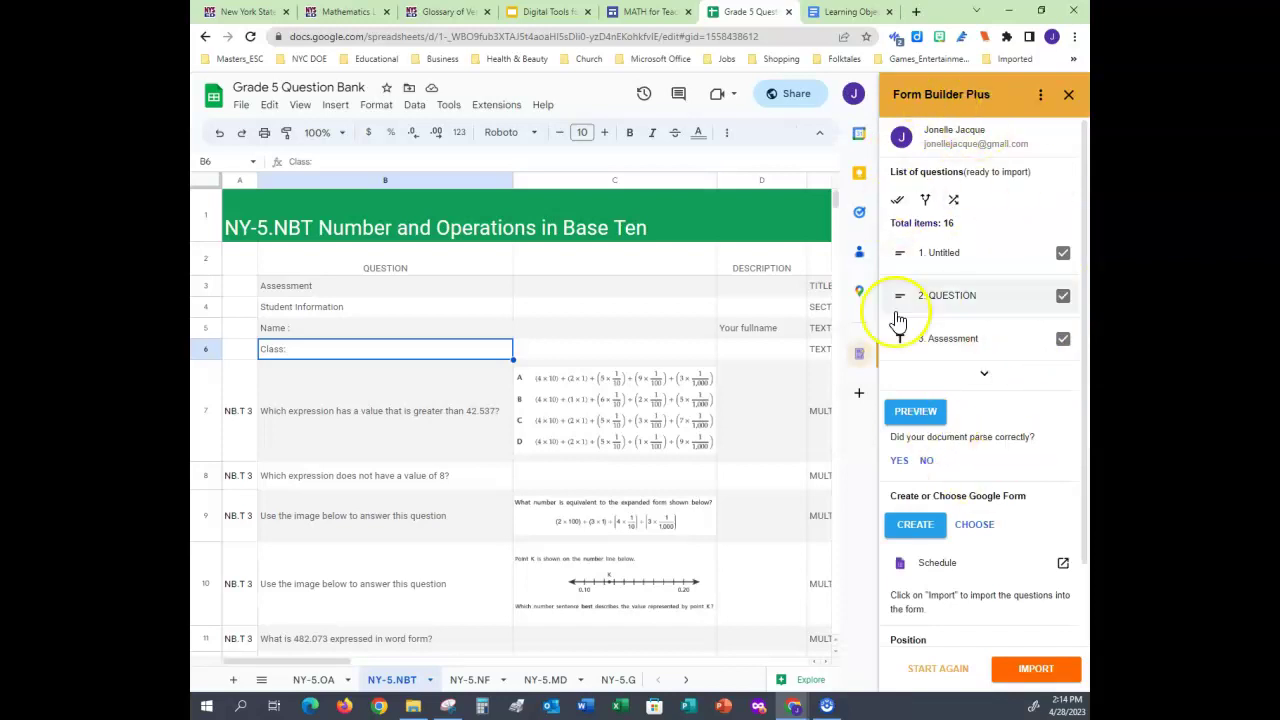
pyautogui.click(954, 668)
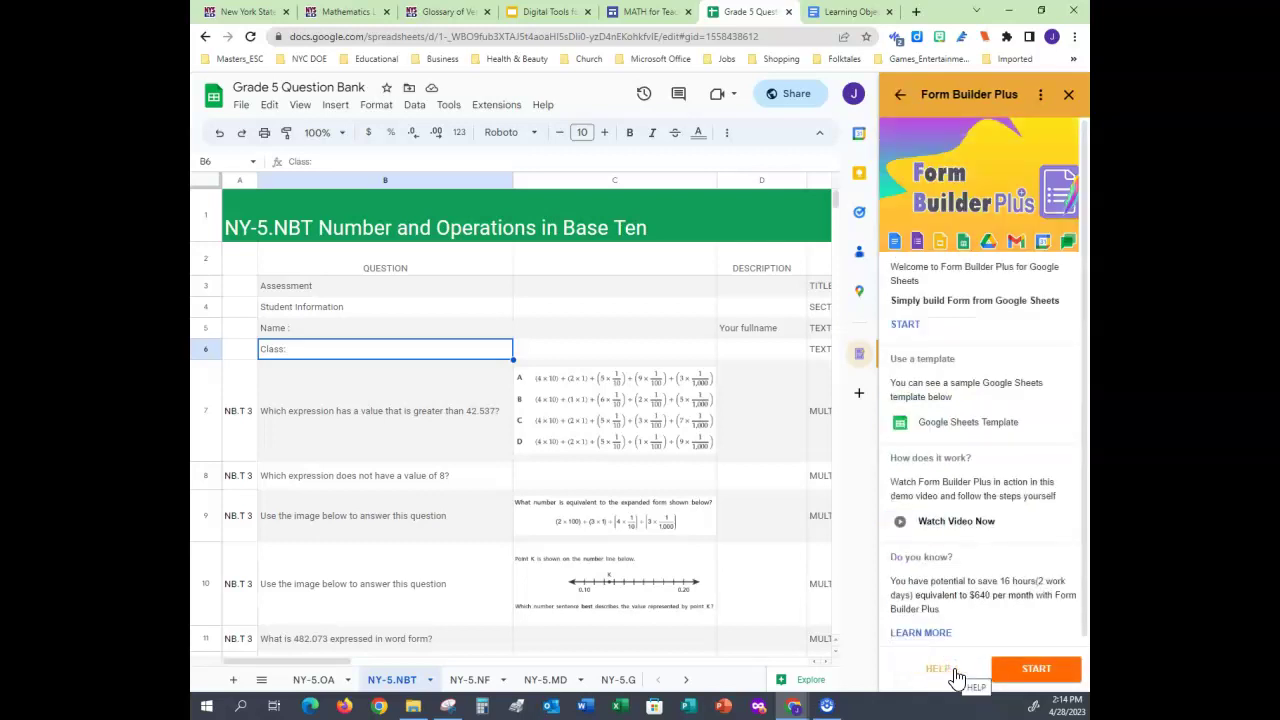
pyautogui.click(1018, 676)
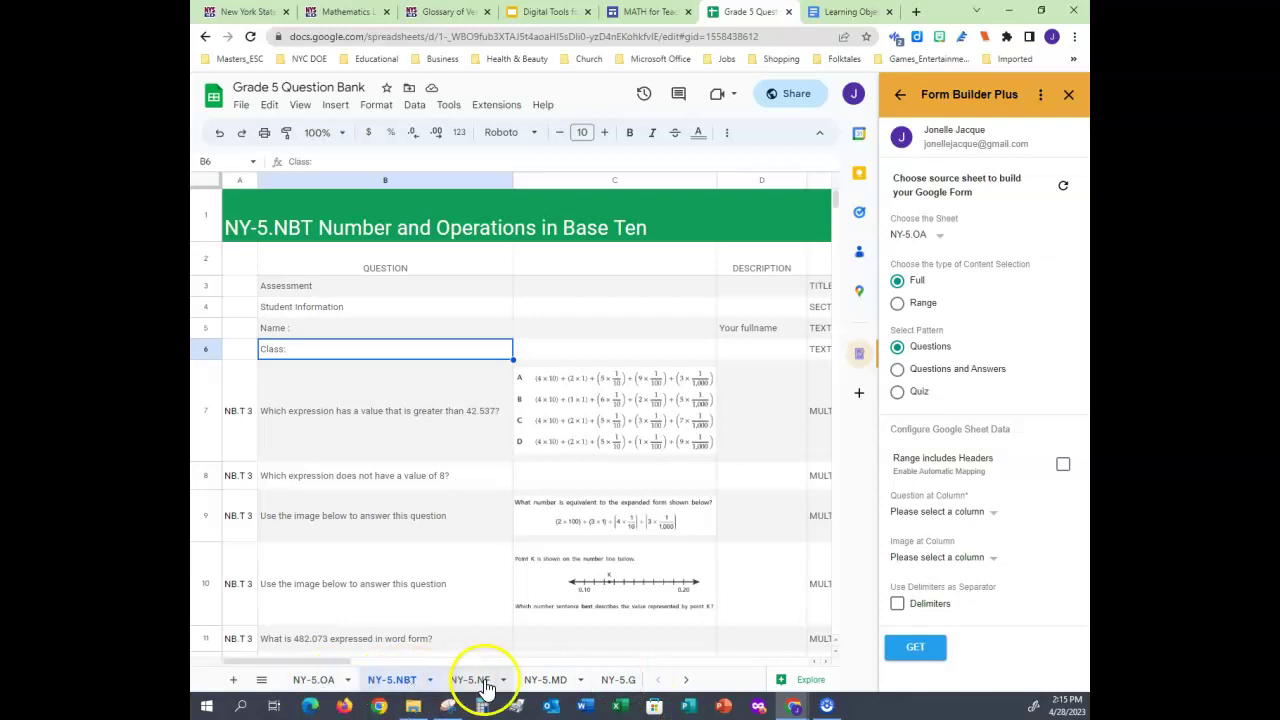
# Step: Choose NY-5.NBT as the source sheet and set the pattern to Quiz
pyautogui.click(946, 243)
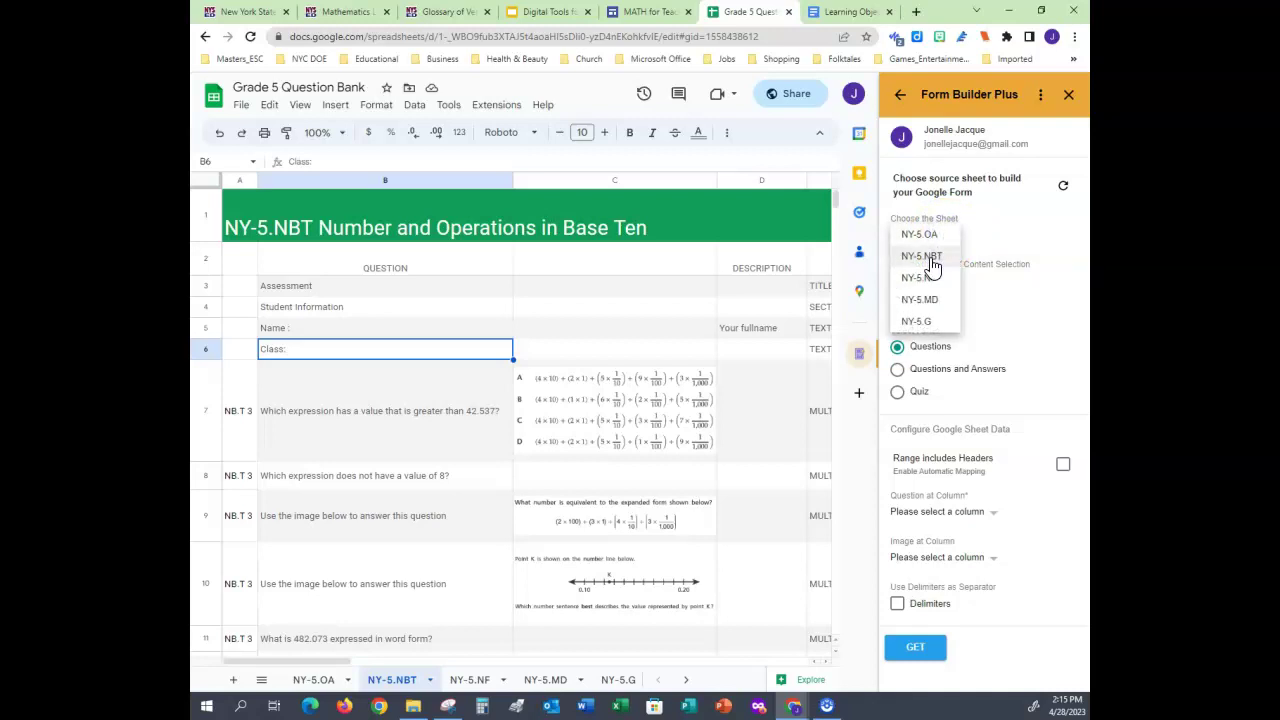
pyautogui.click(930, 258)
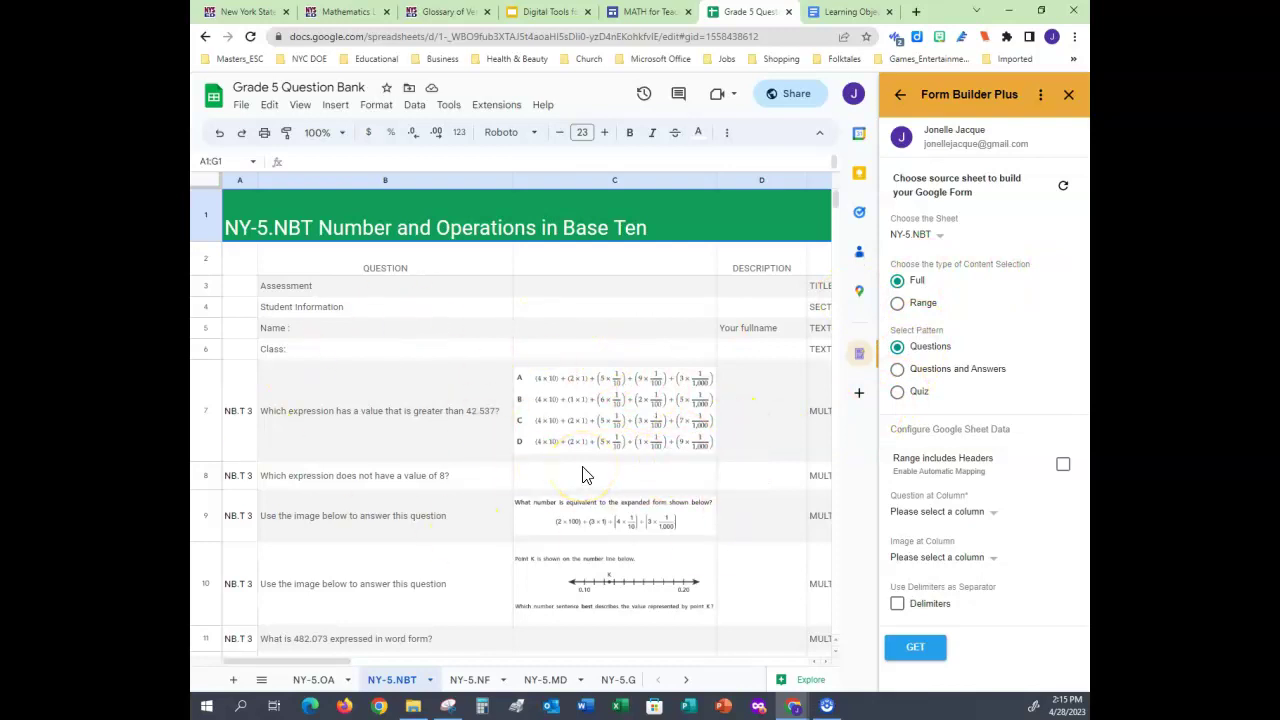
pyautogui.click(899, 396)
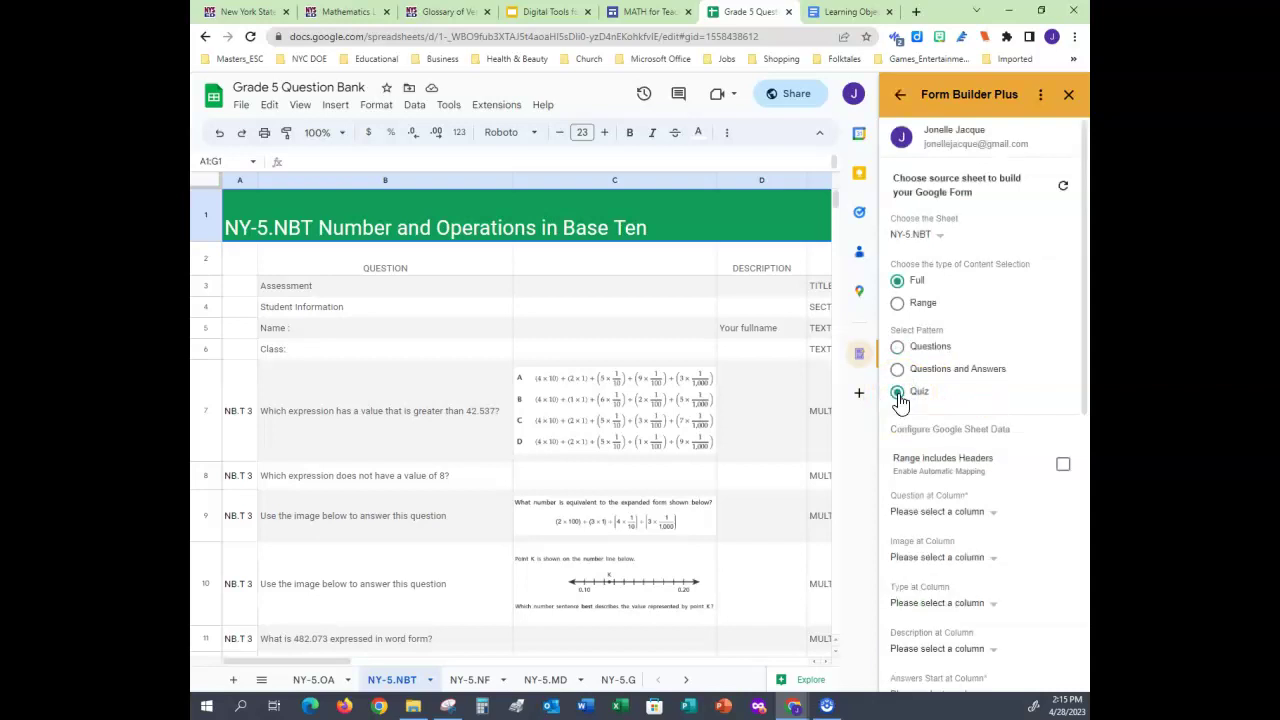
# Step: Map the quiz question to column B and the image to column C
pyautogui.scroll(-3, 1037, 423)
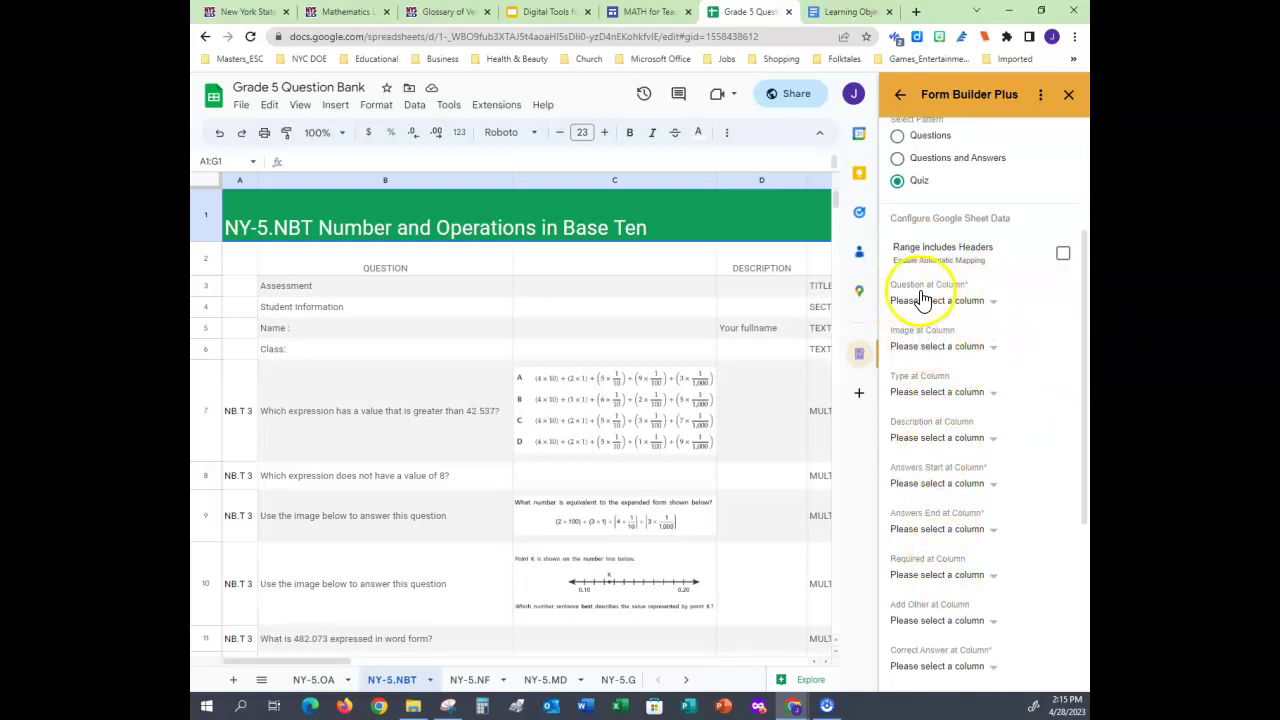
pyautogui.click(995, 303)
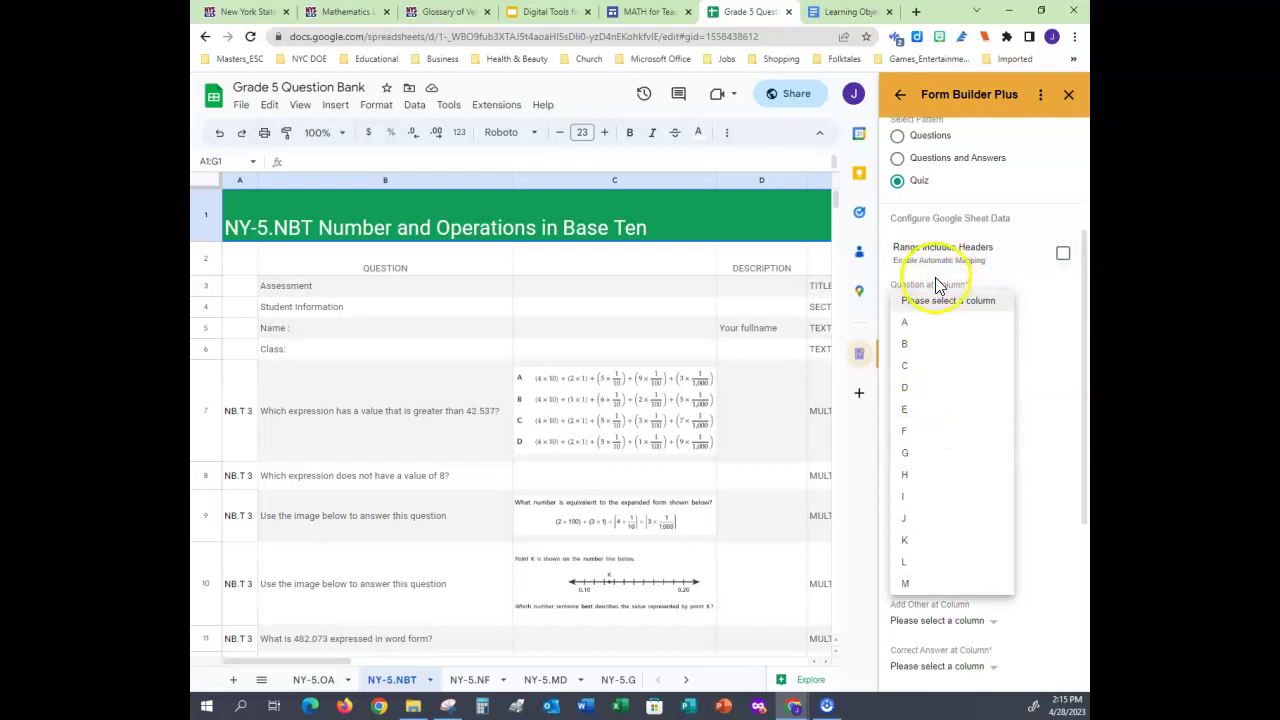
pyautogui.click(910, 344)
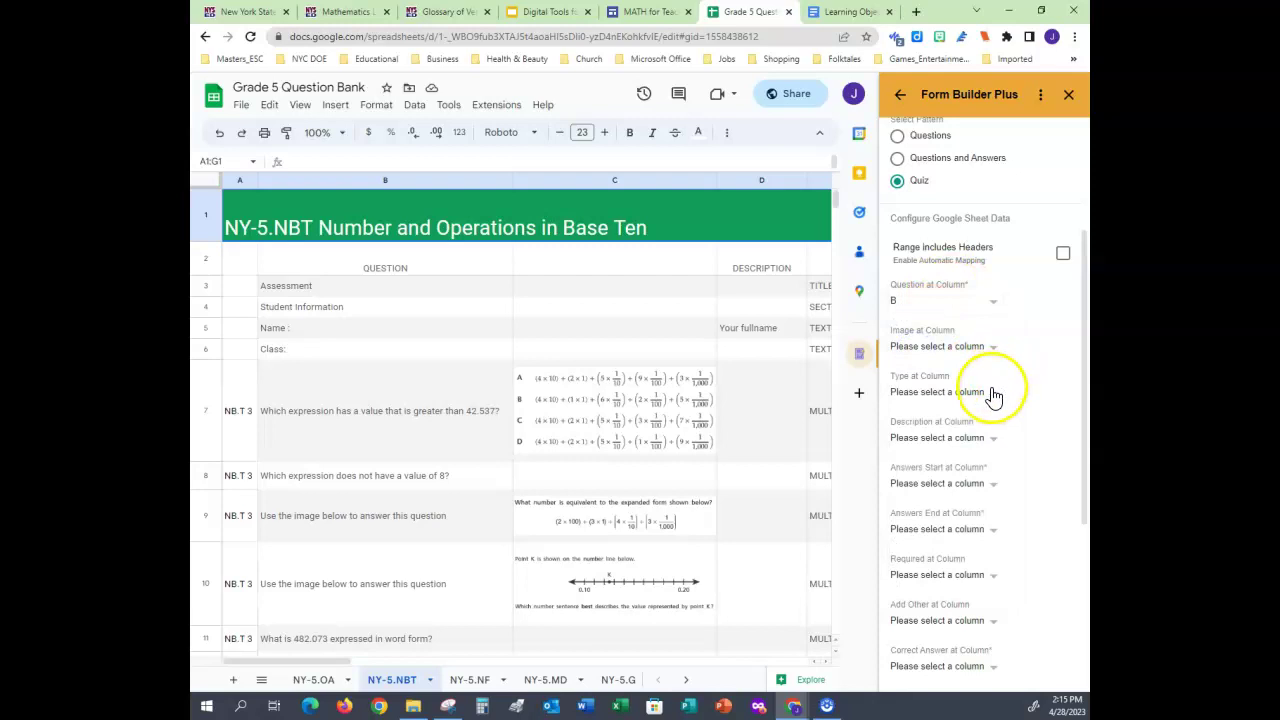
pyautogui.click(991, 352)
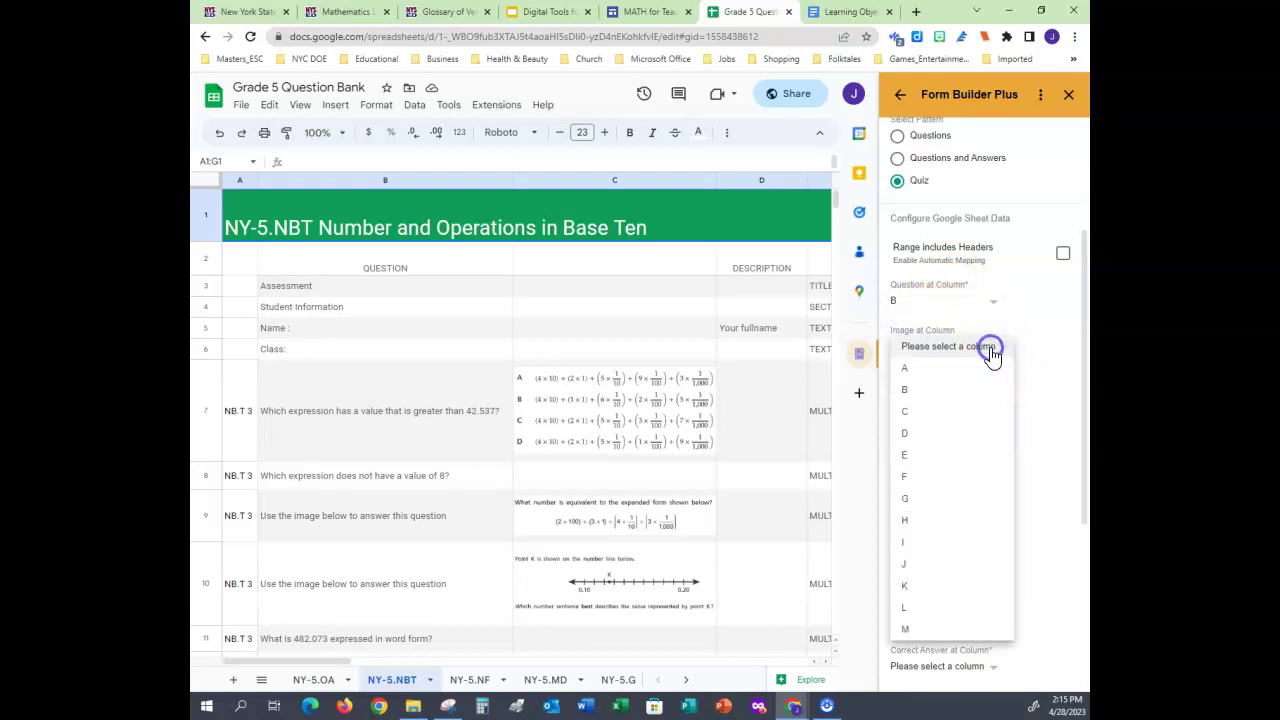
pyautogui.click(918, 411)
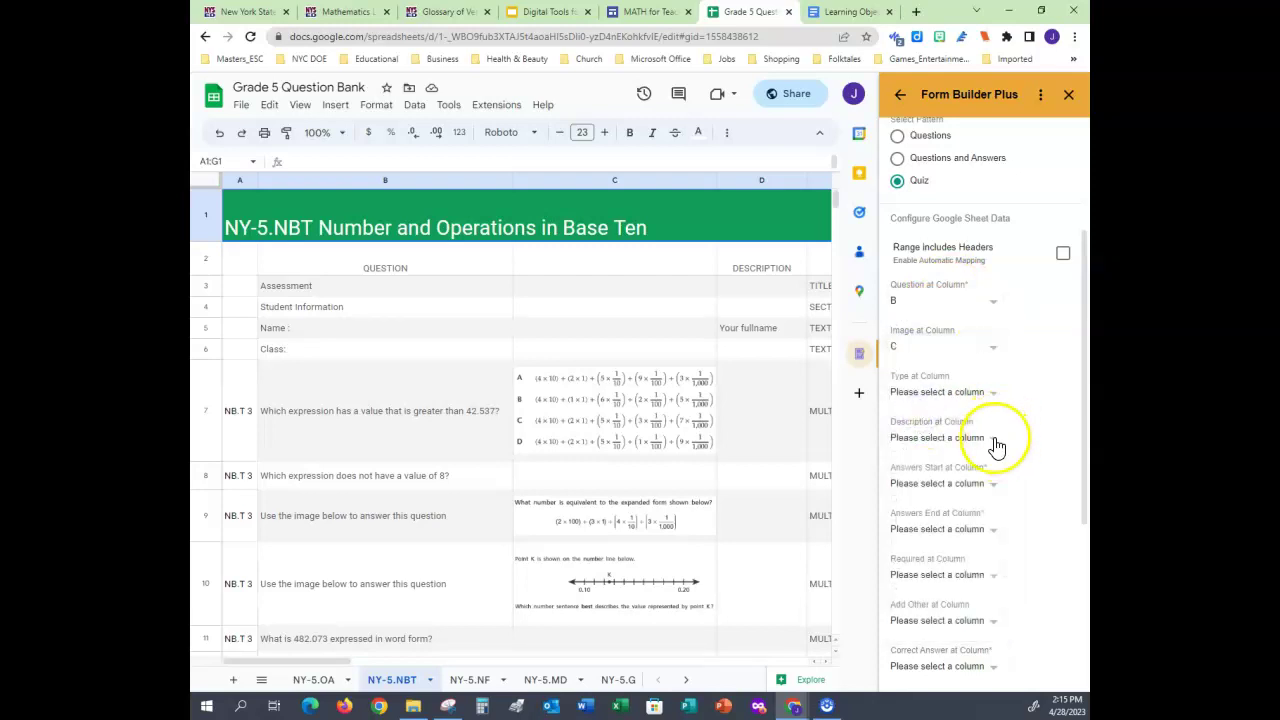
# Step: Map the question type to column E and the description to column D
pyautogui.click(998, 395)
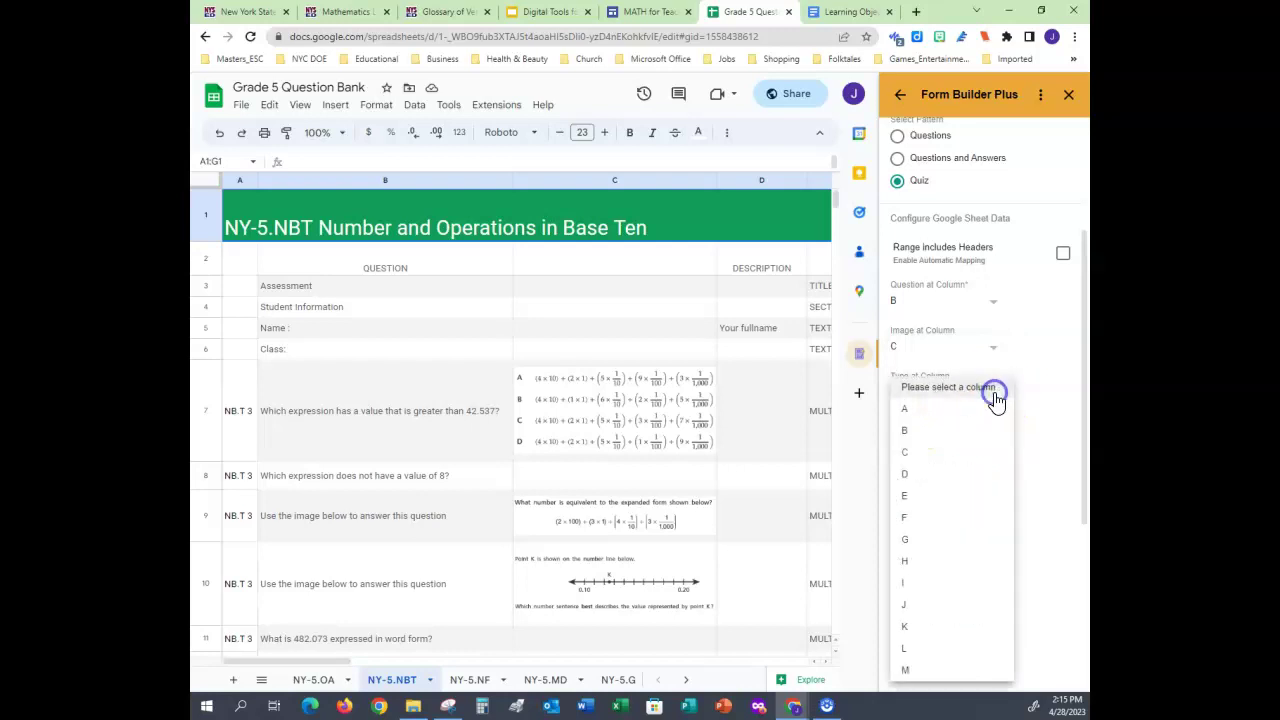
pyautogui.moveTo(332, 662); pyautogui.dragTo(408, 680)
pyautogui.click(408, 680)
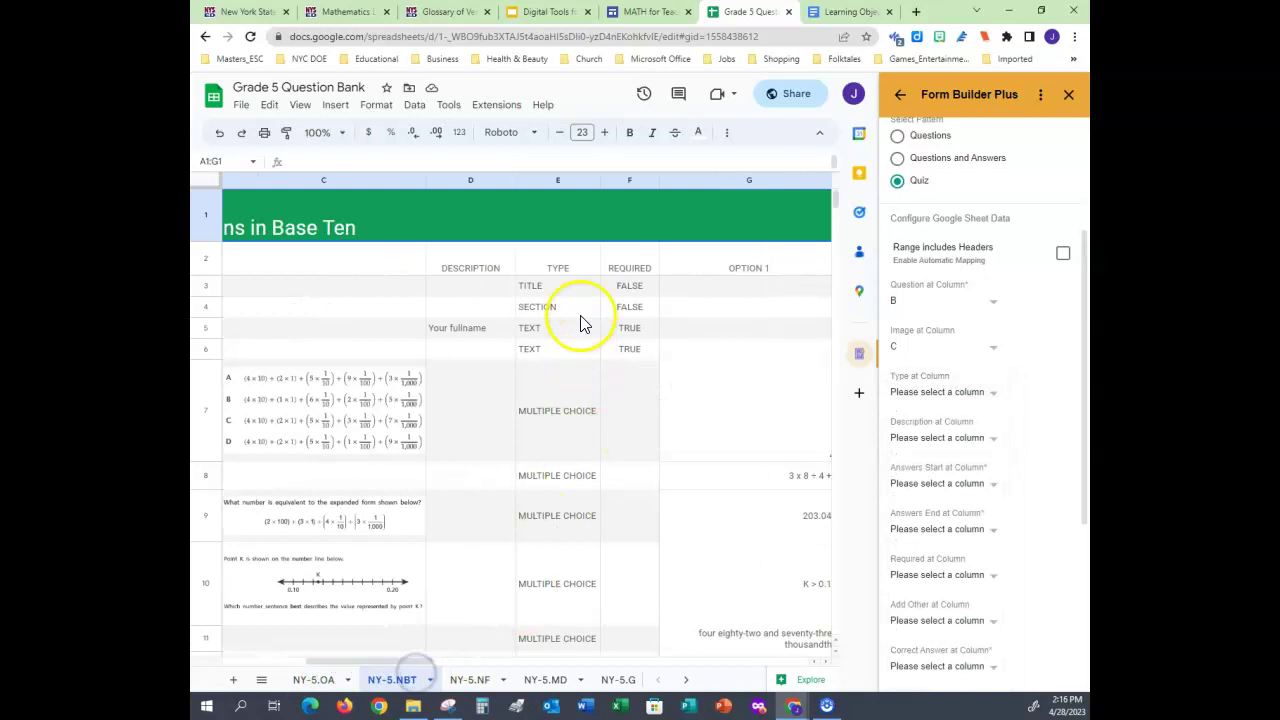
pyautogui.click(995, 400)
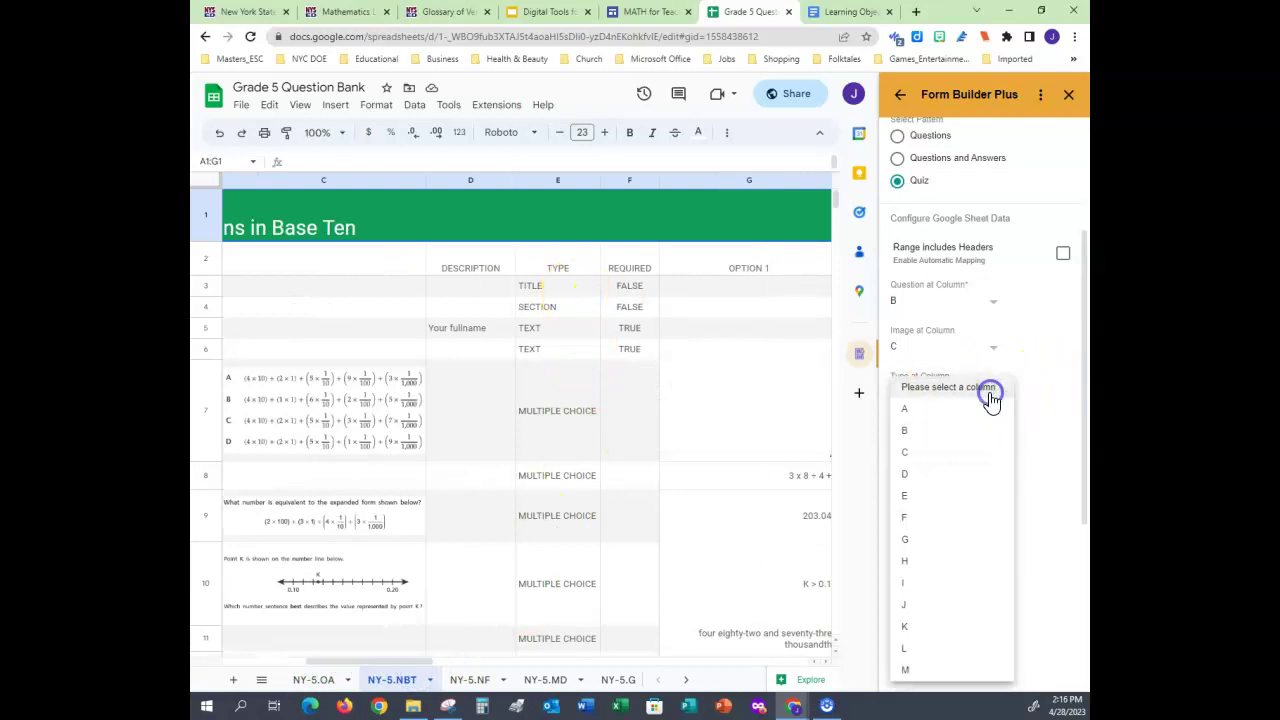
pyautogui.click(909, 497)
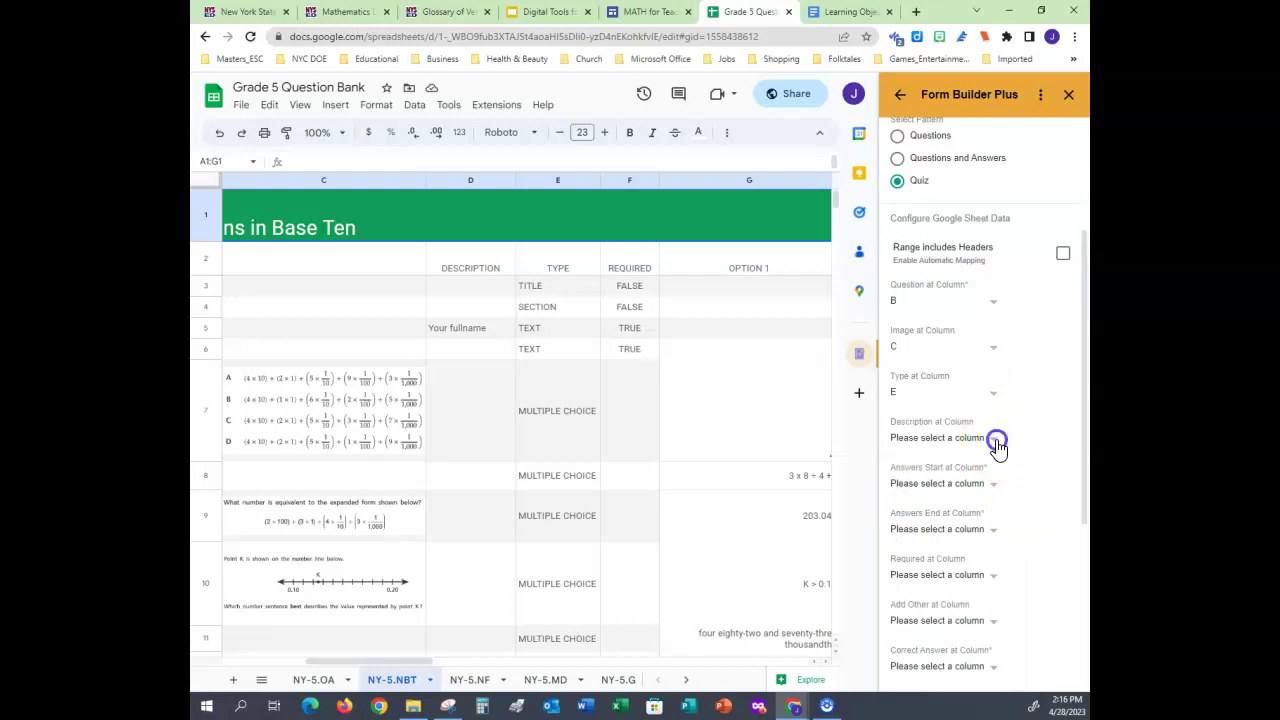
pyautogui.click(997, 443)
pyautogui.click(914, 476)
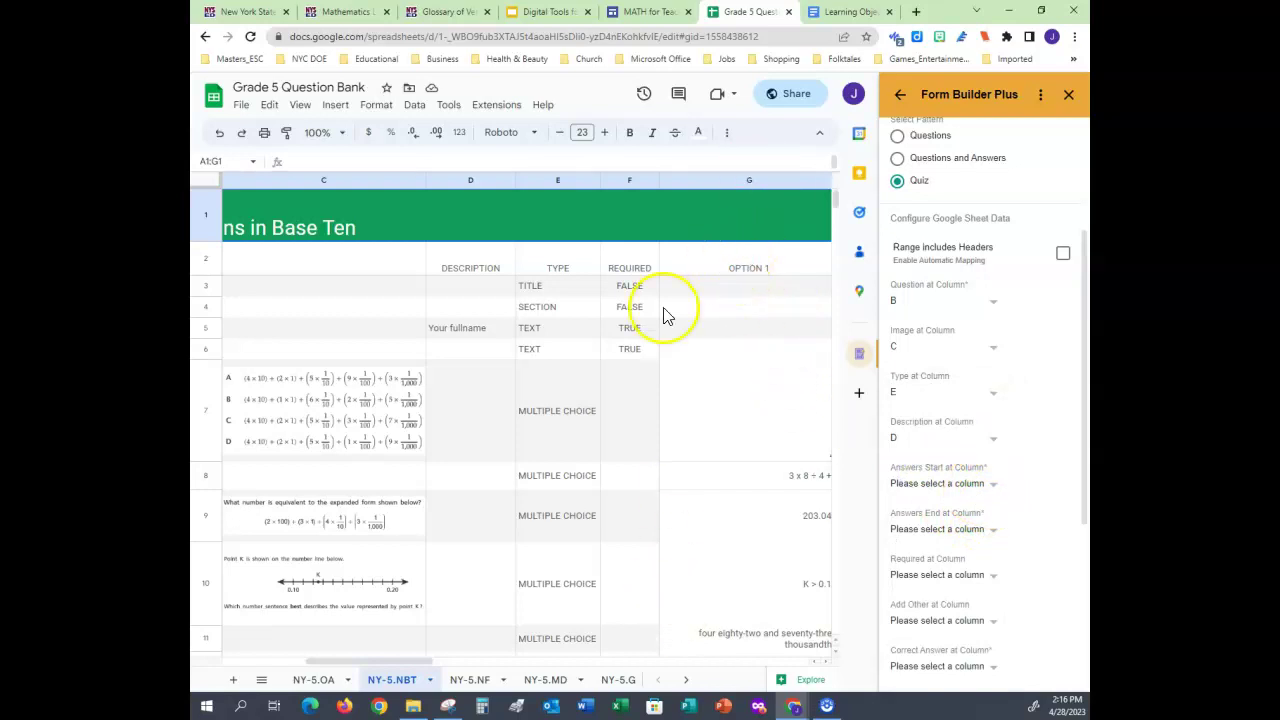
# Step: Set the answer options to start at column G and end at column J
pyautogui.moveTo(336, 661); pyautogui.dragTo(451, 663)
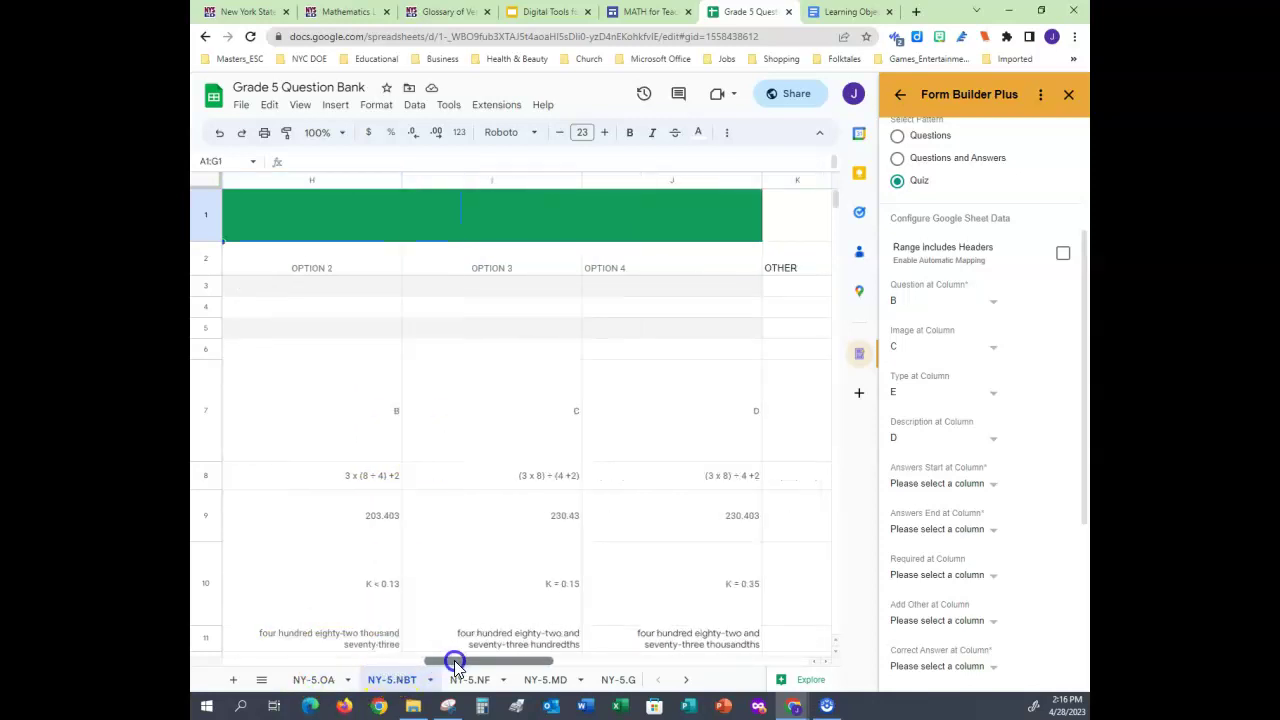
pyautogui.click(990, 484)
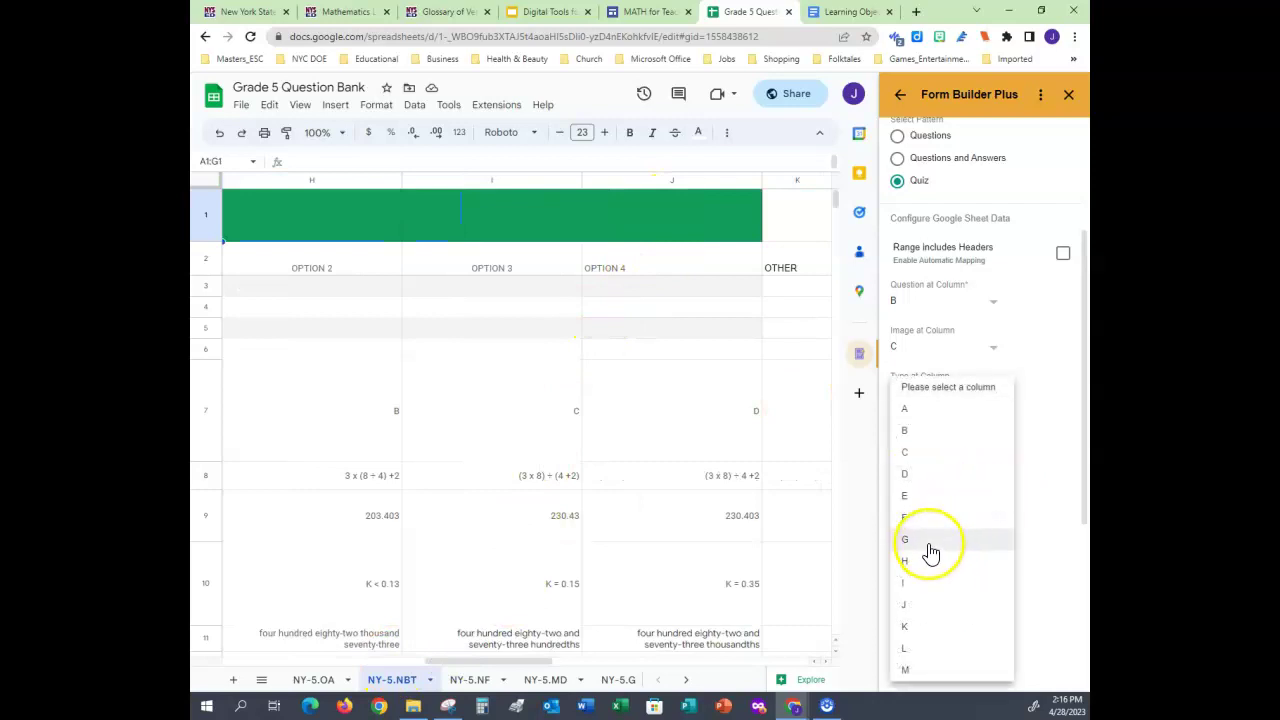
pyautogui.click(928, 541)
pyautogui.click(996, 537)
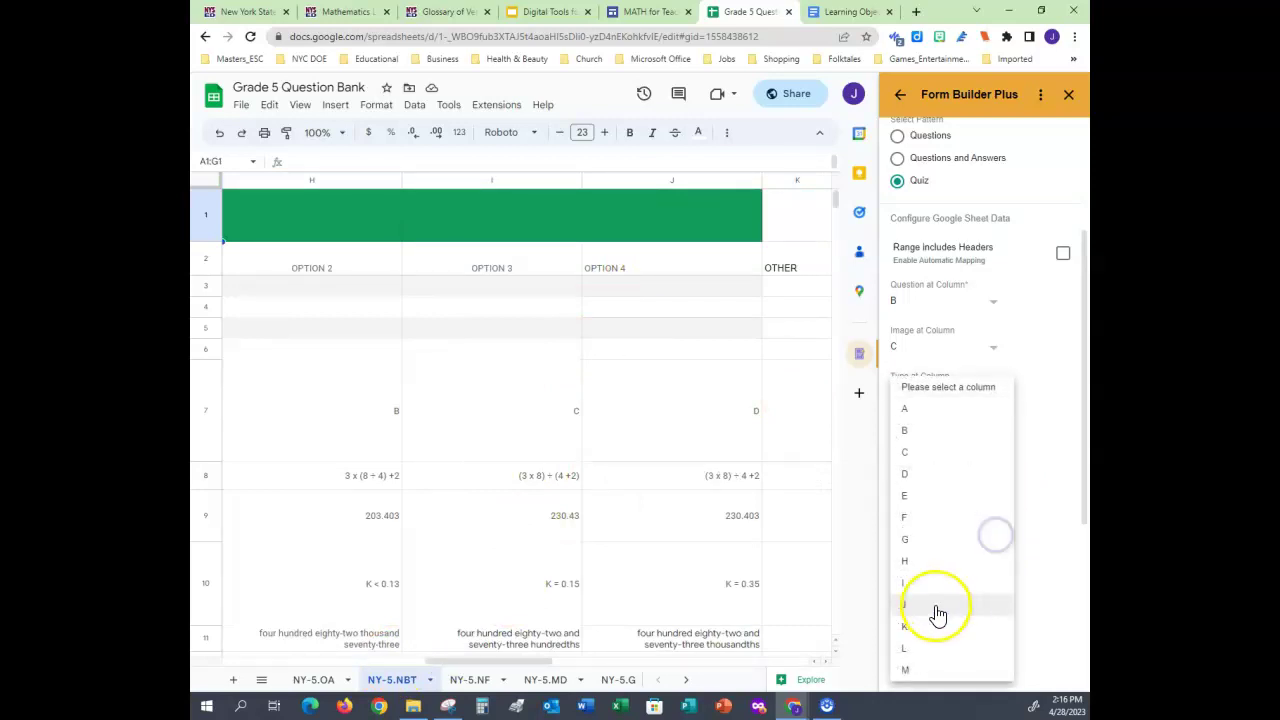
pyautogui.click(928, 607)
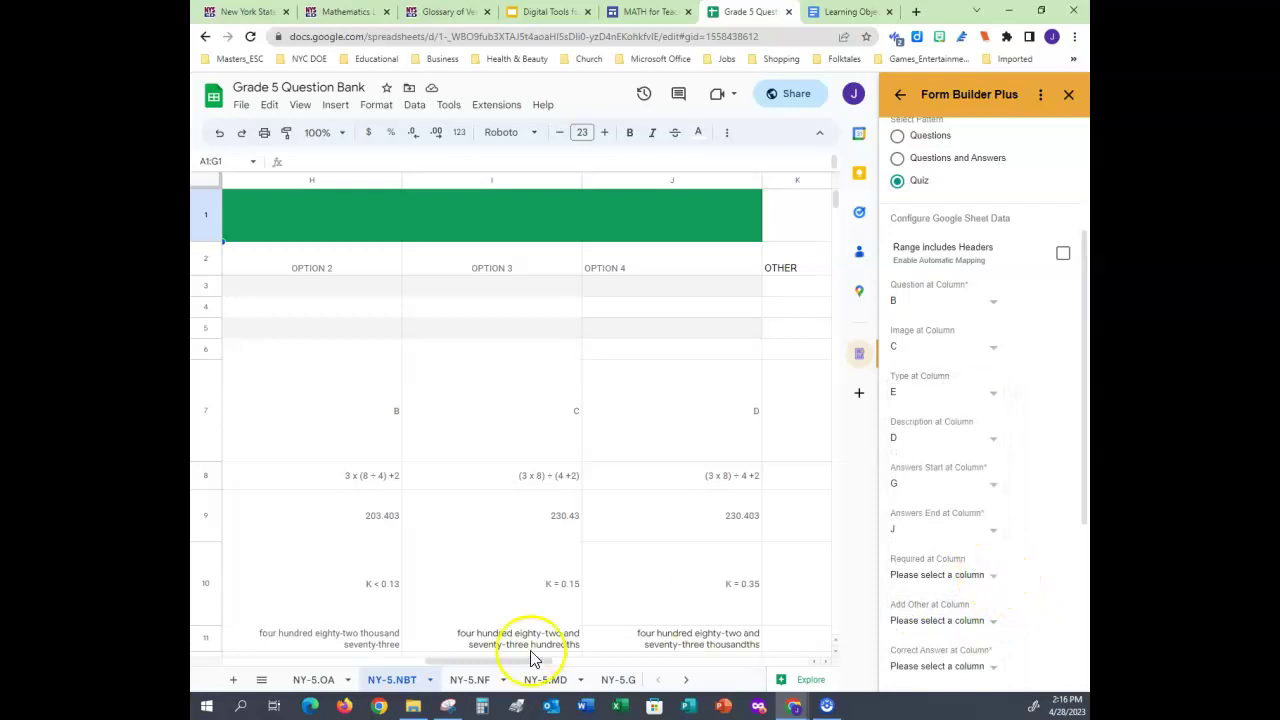
# Step: Map the required setting to column F
pyautogui.moveTo(514, 662); pyautogui.dragTo(443, 676)
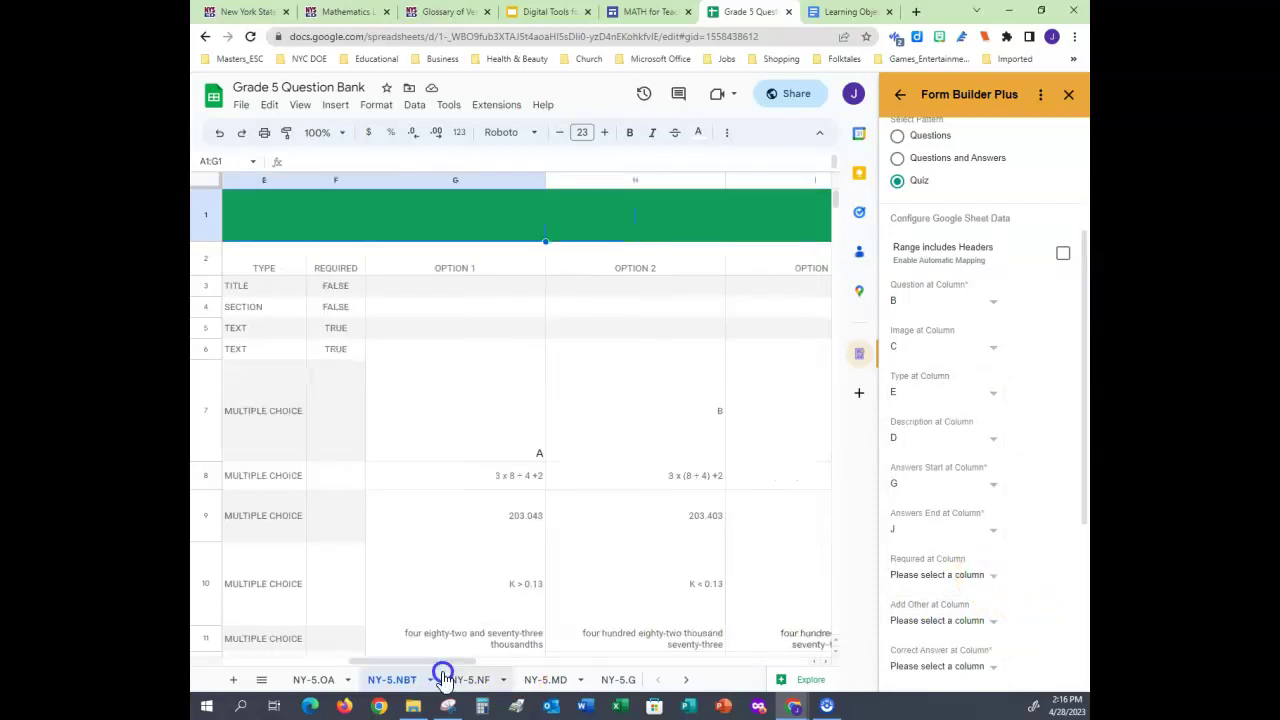
pyautogui.click(995, 576)
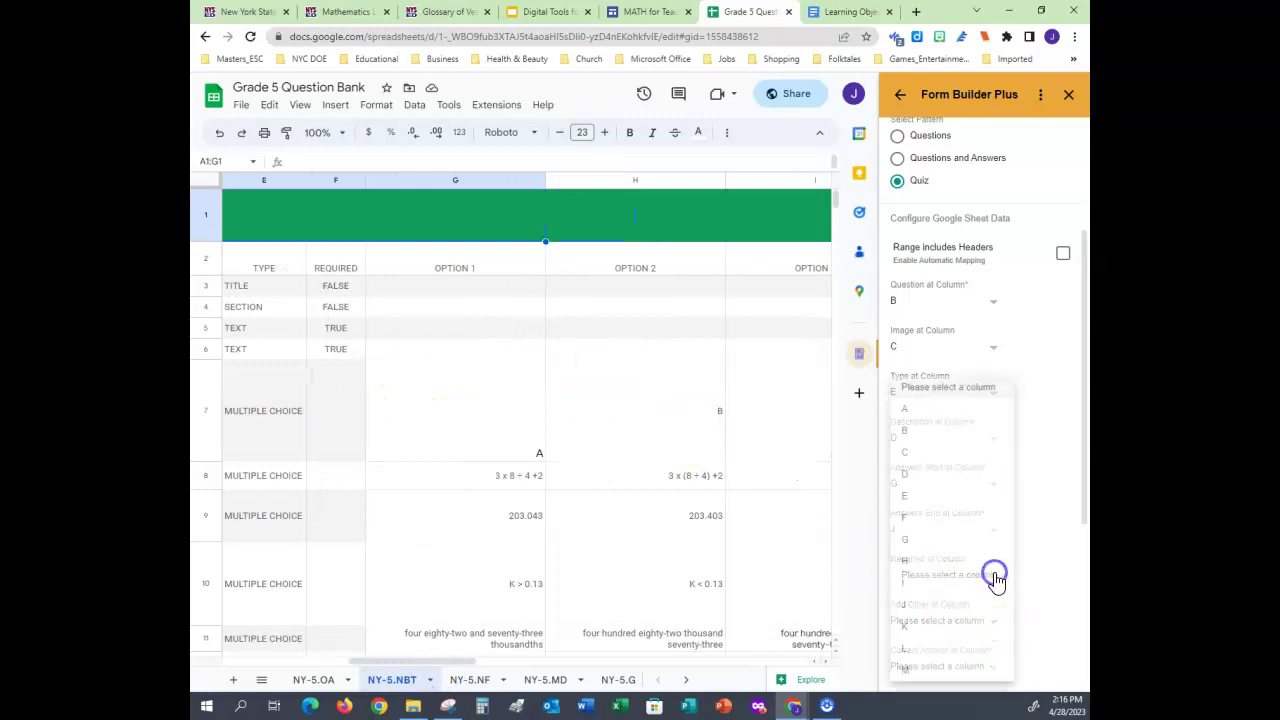
pyautogui.click(914, 521)
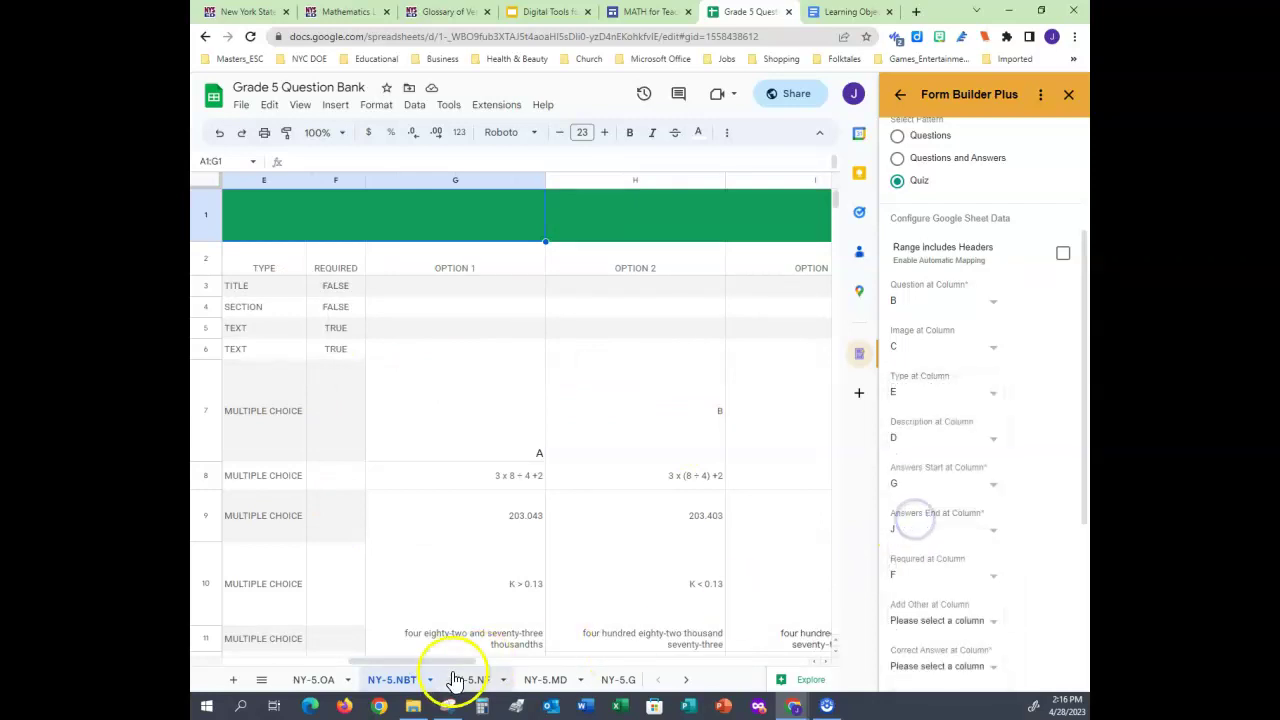
# Step: Map the correct answer to column M and the points to column L
pyautogui.moveTo(429, 662); pyautogui.dragTo(600, 659)
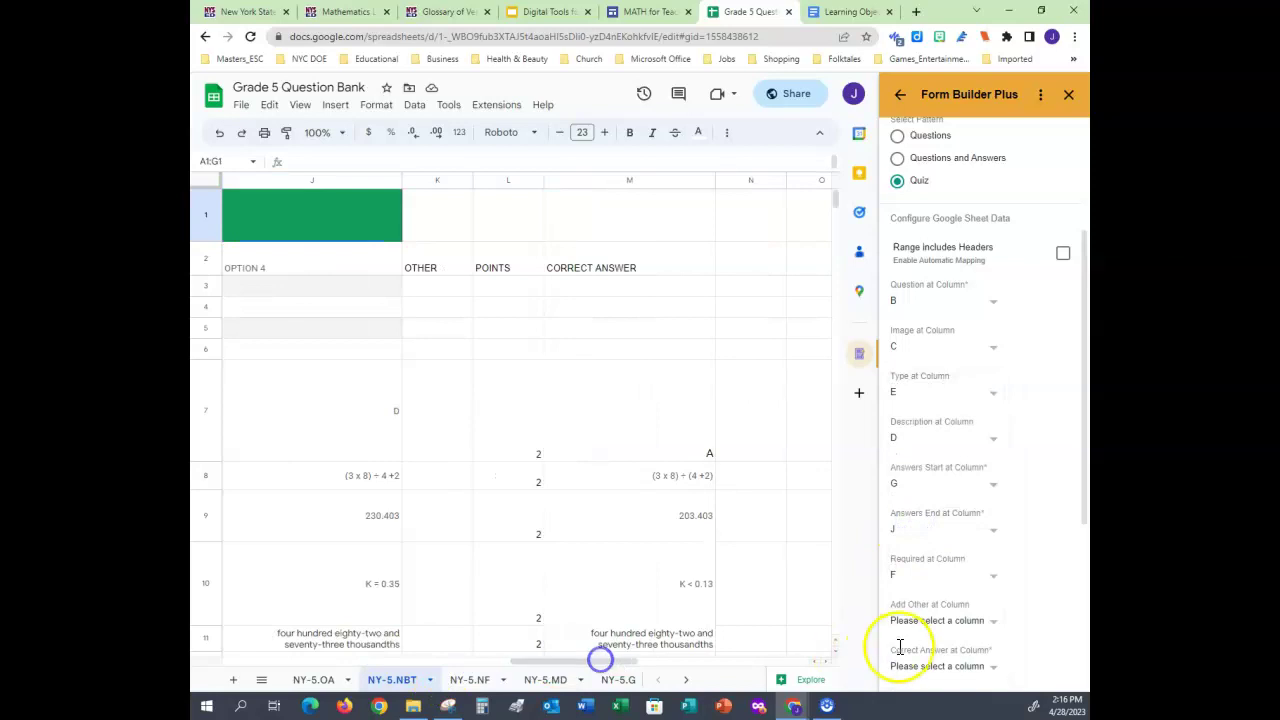
pyautogui.scroll(-2, 975, 635)
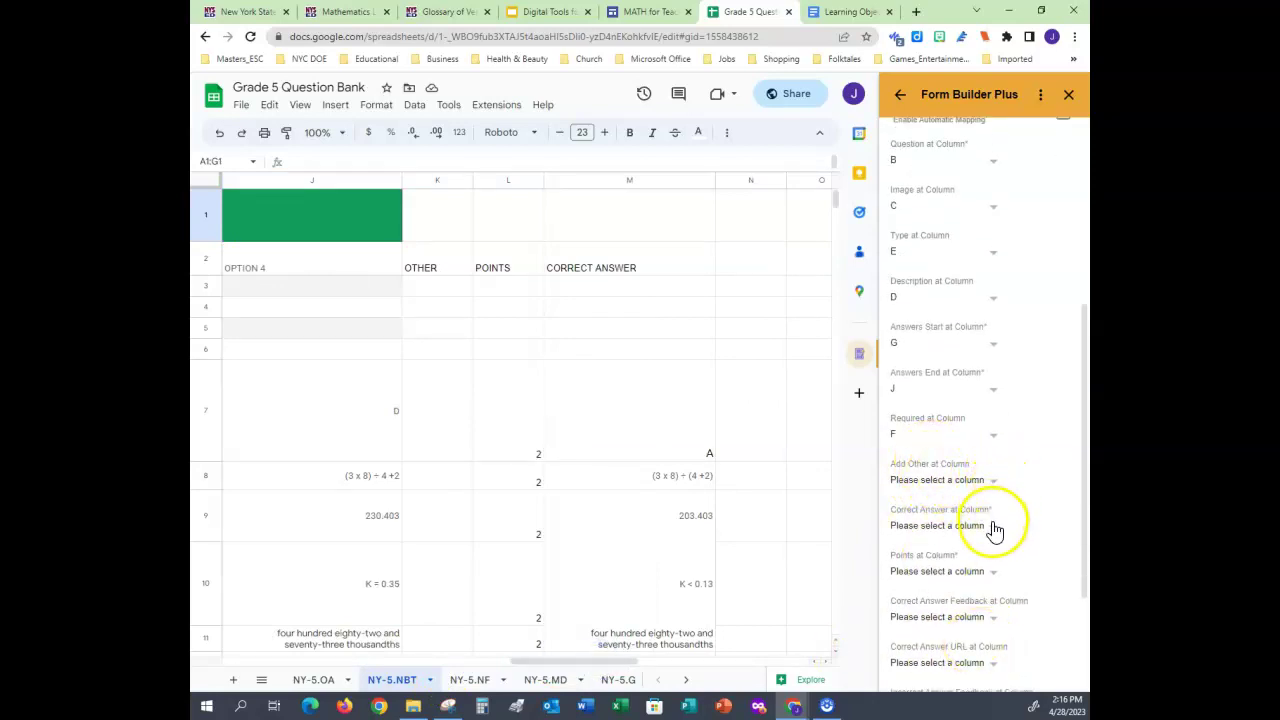
pyautogui.click(997, 527)
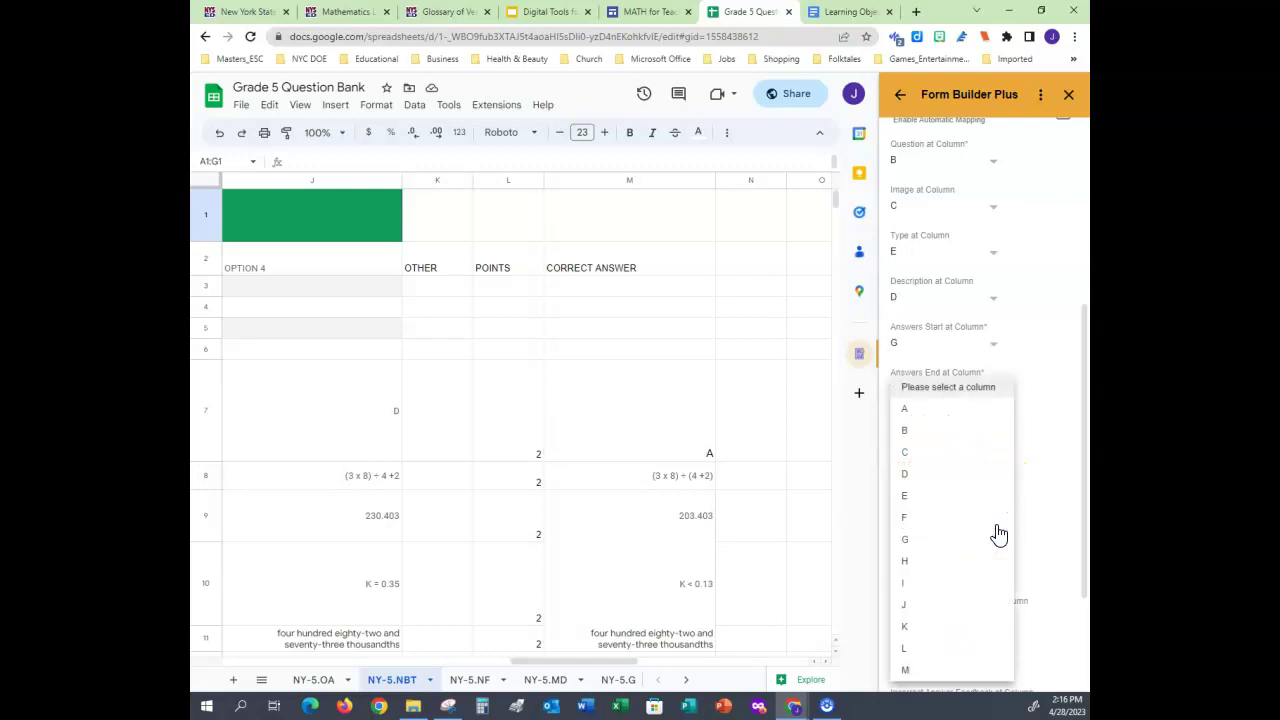
pyautogui.click(929, 672)
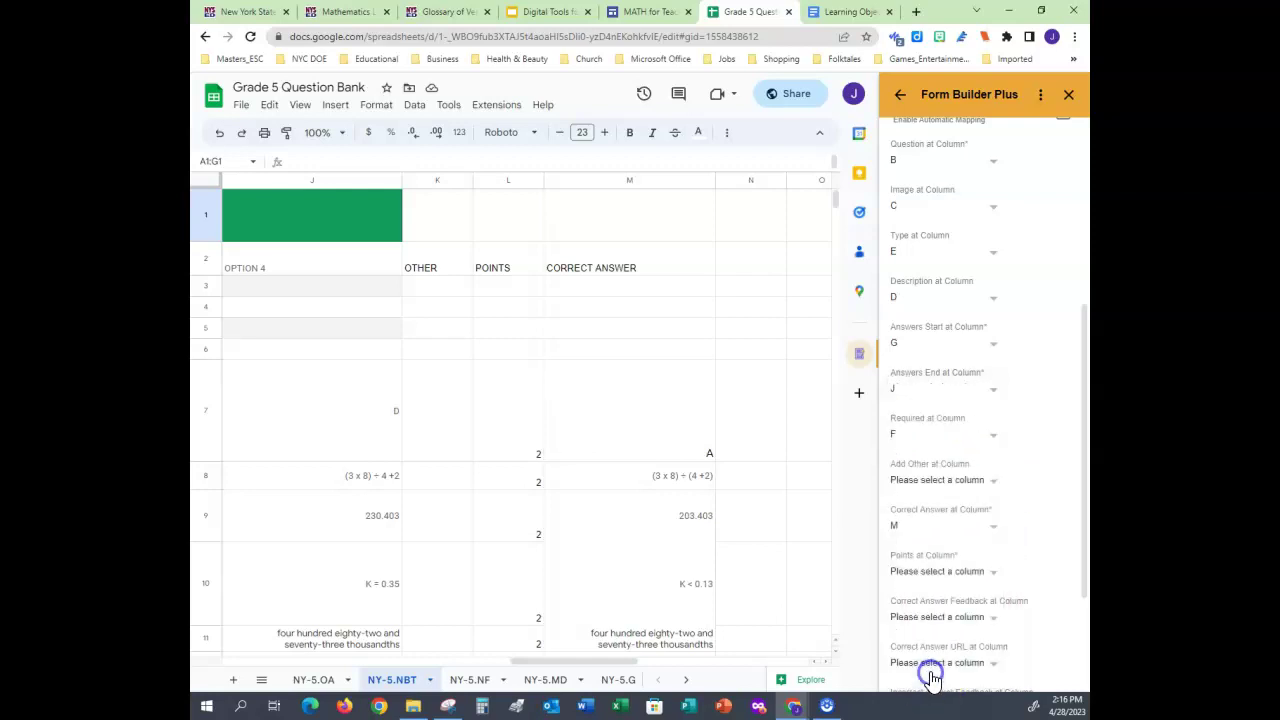
pyautogui.click(995, 576)
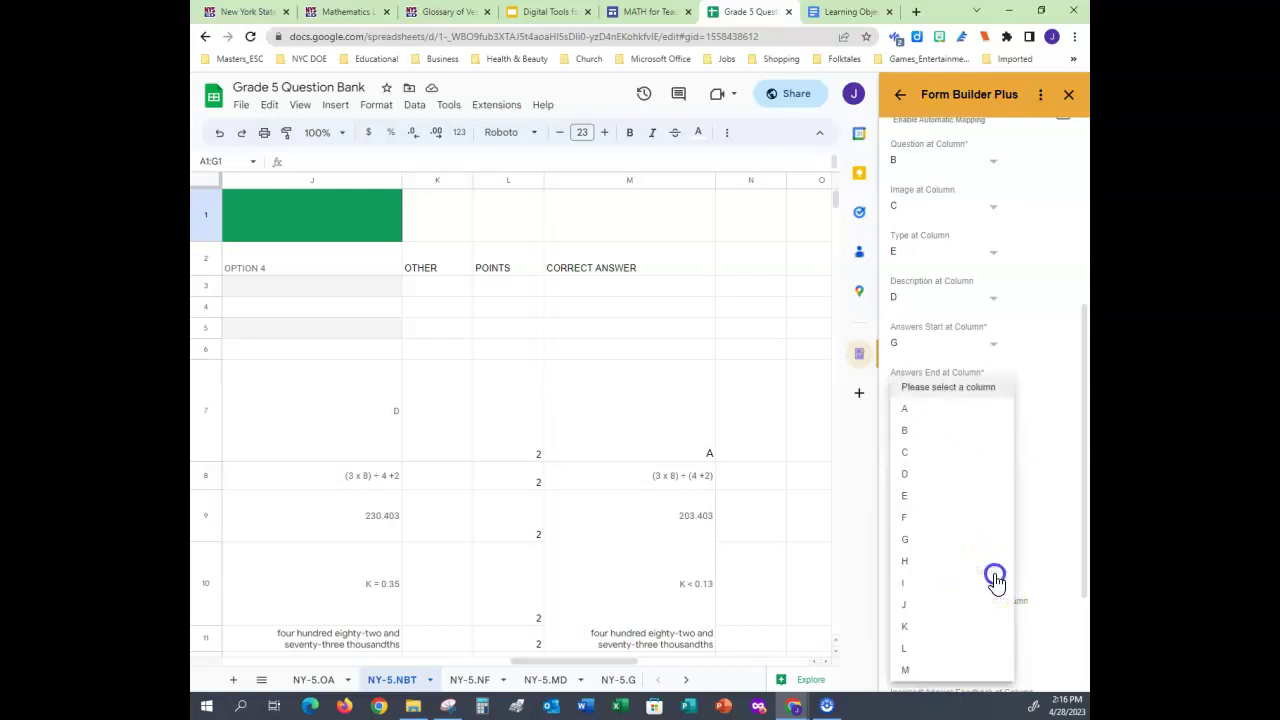
pyautogui.click(958, 652)
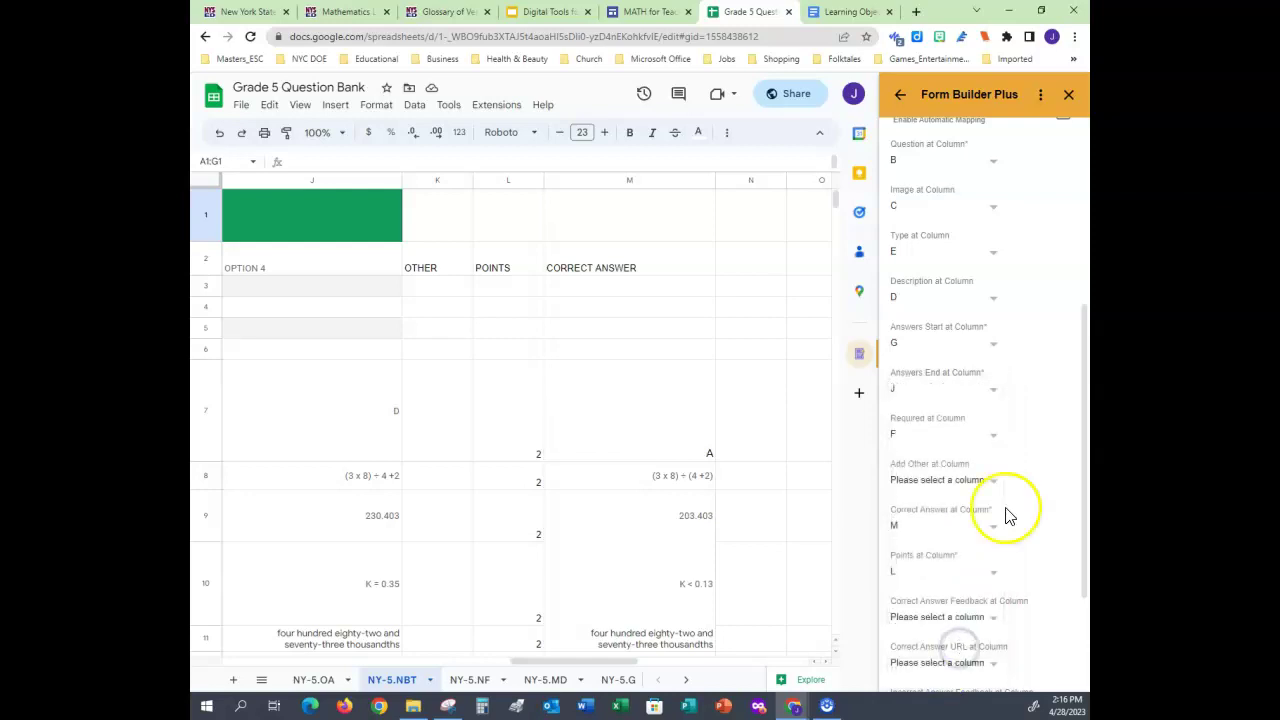
# Step: Get the questions from the sheet with the configured column mapping and open their preview
pyautogui.scroll(-3, 1015, 540)
pyautogui.click(918, 672)
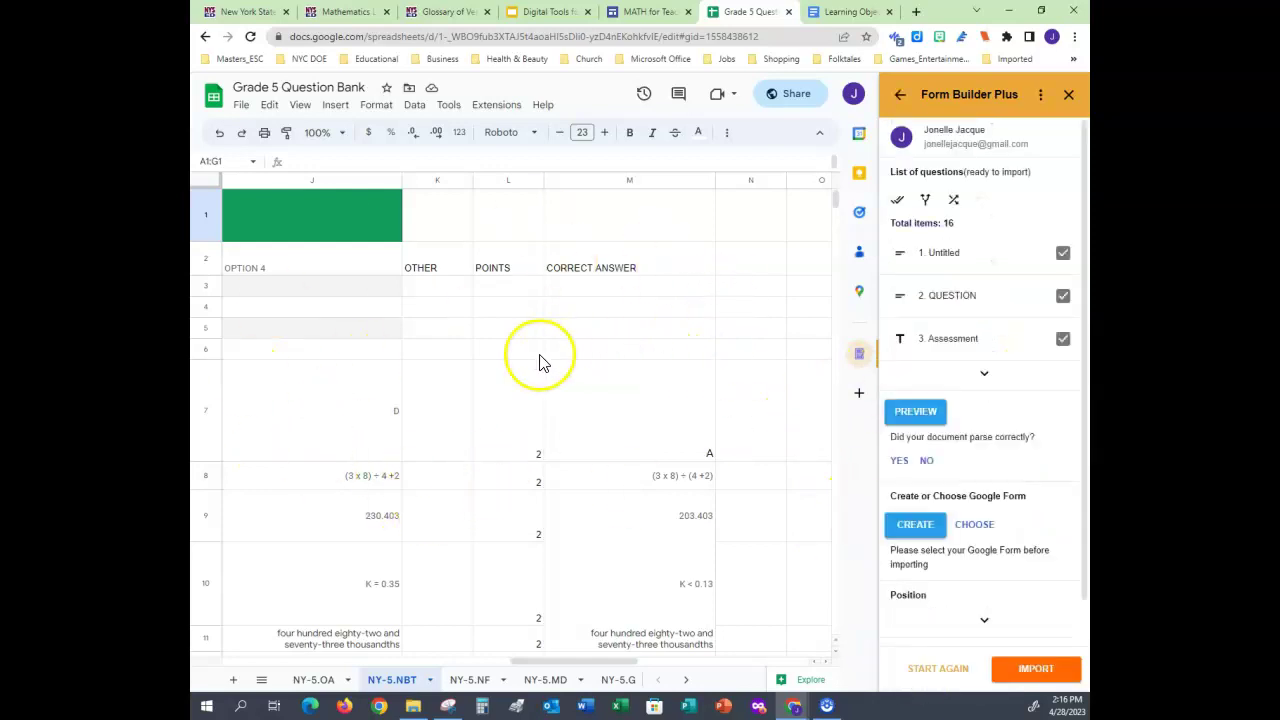
pyautogui.click(911, 413)
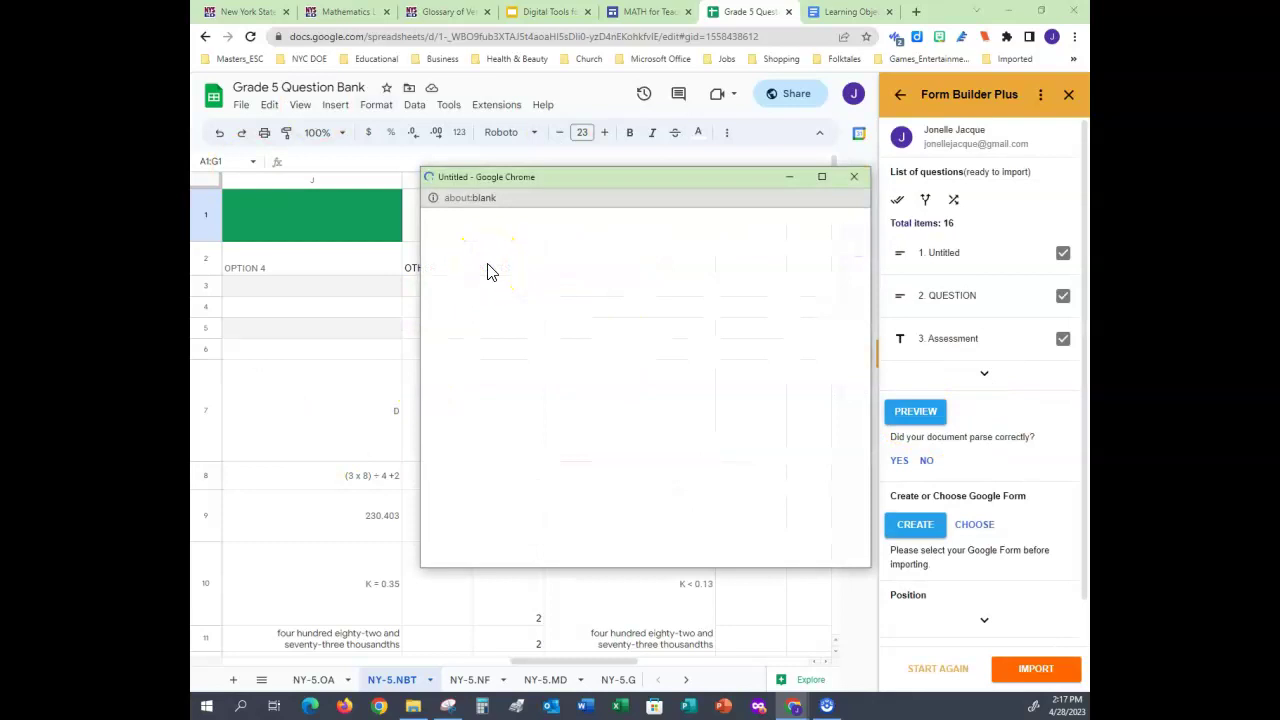
# Step: Delete the Untitled item from the form preview
pyautogui.click(645, 310)
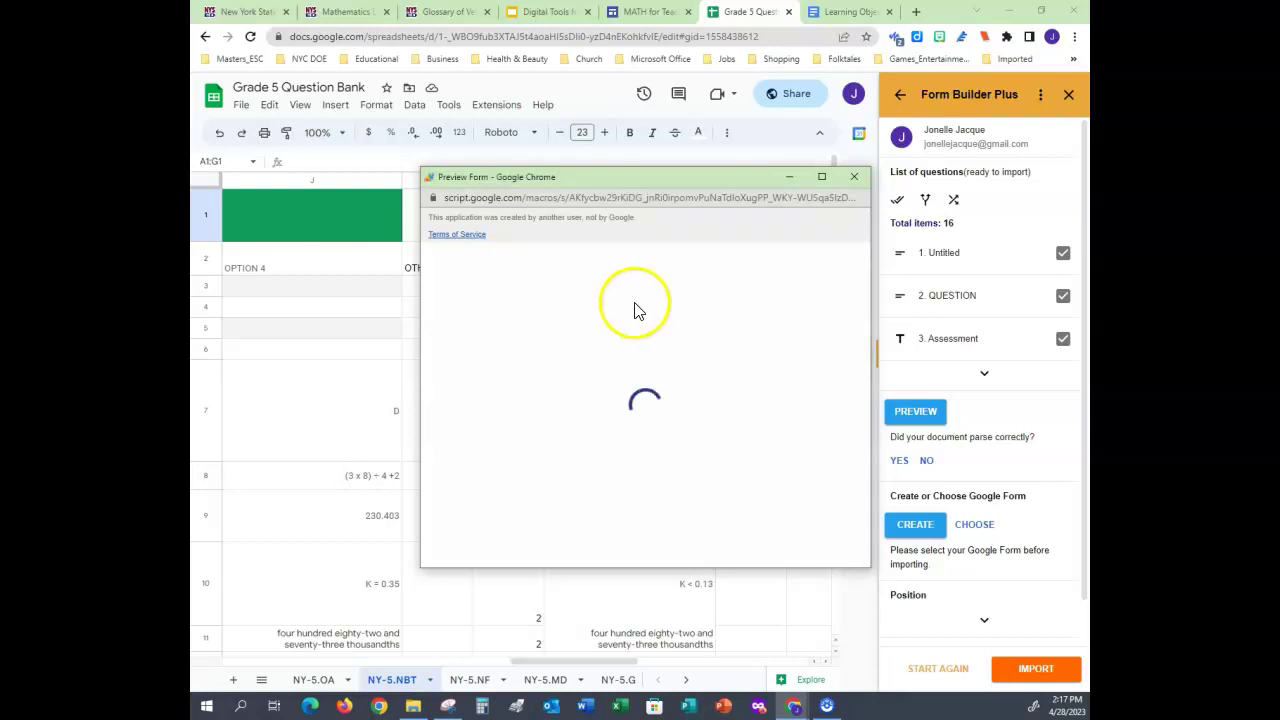
pyautogui.scroll(-2, 627, 357)
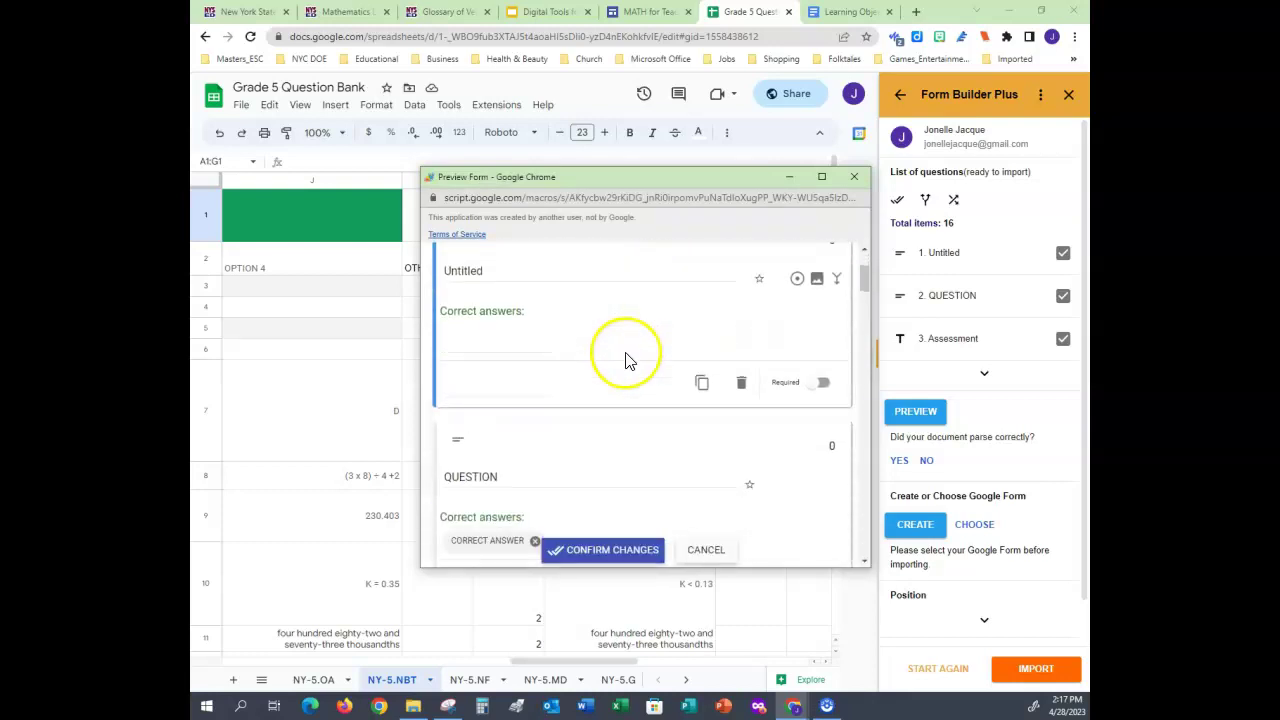
pyautogui.scroll(2, 575, 308)
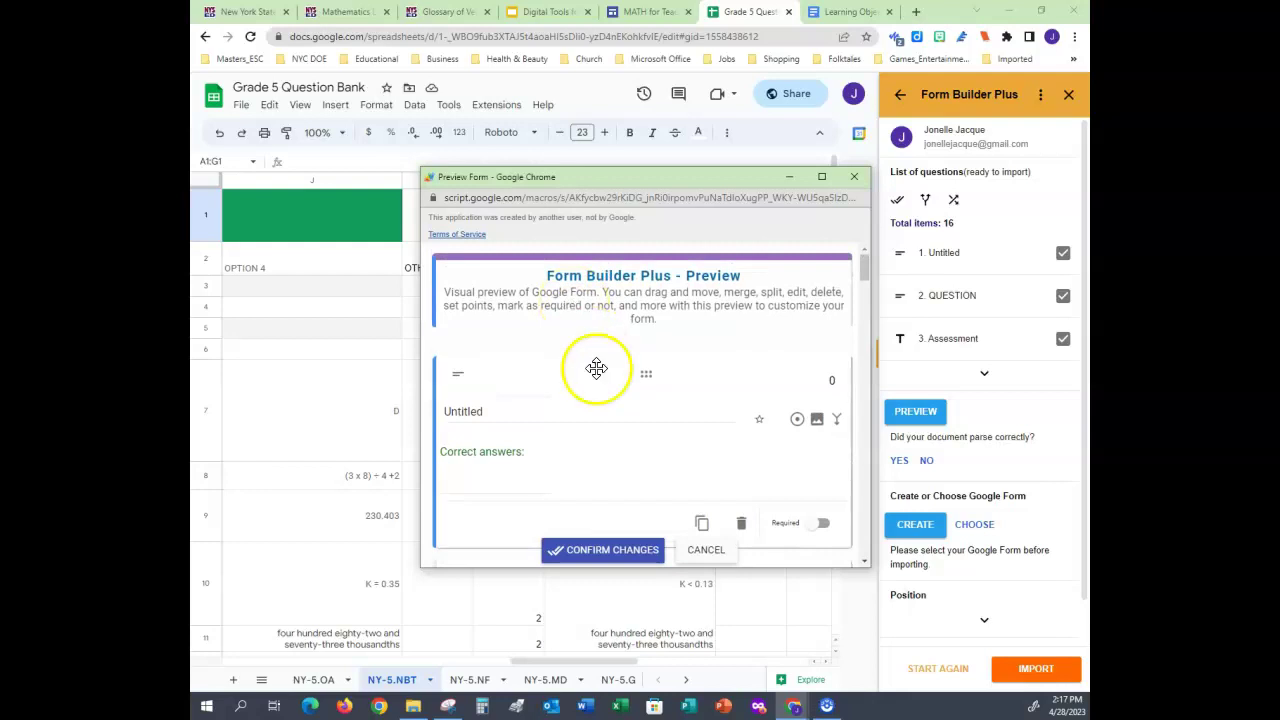
pyautogui.scroll(-2, 658, 371)
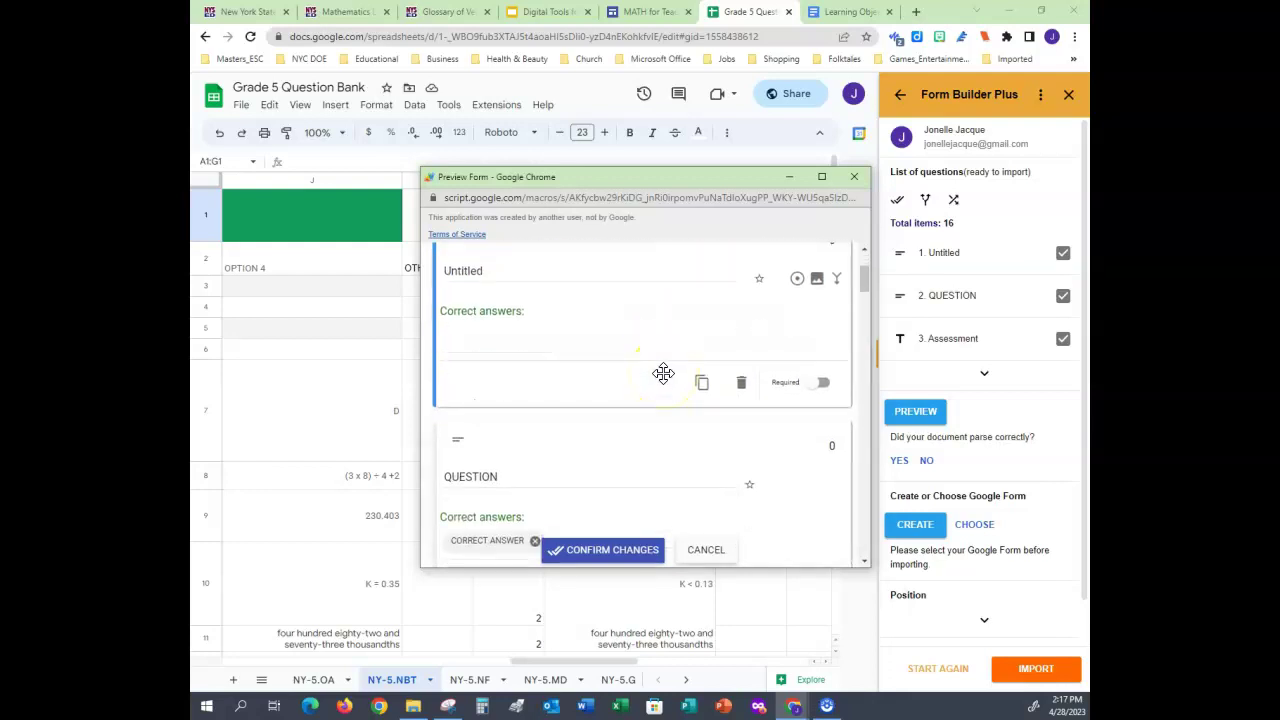
pyautogui.scroll(2, 663, 373)
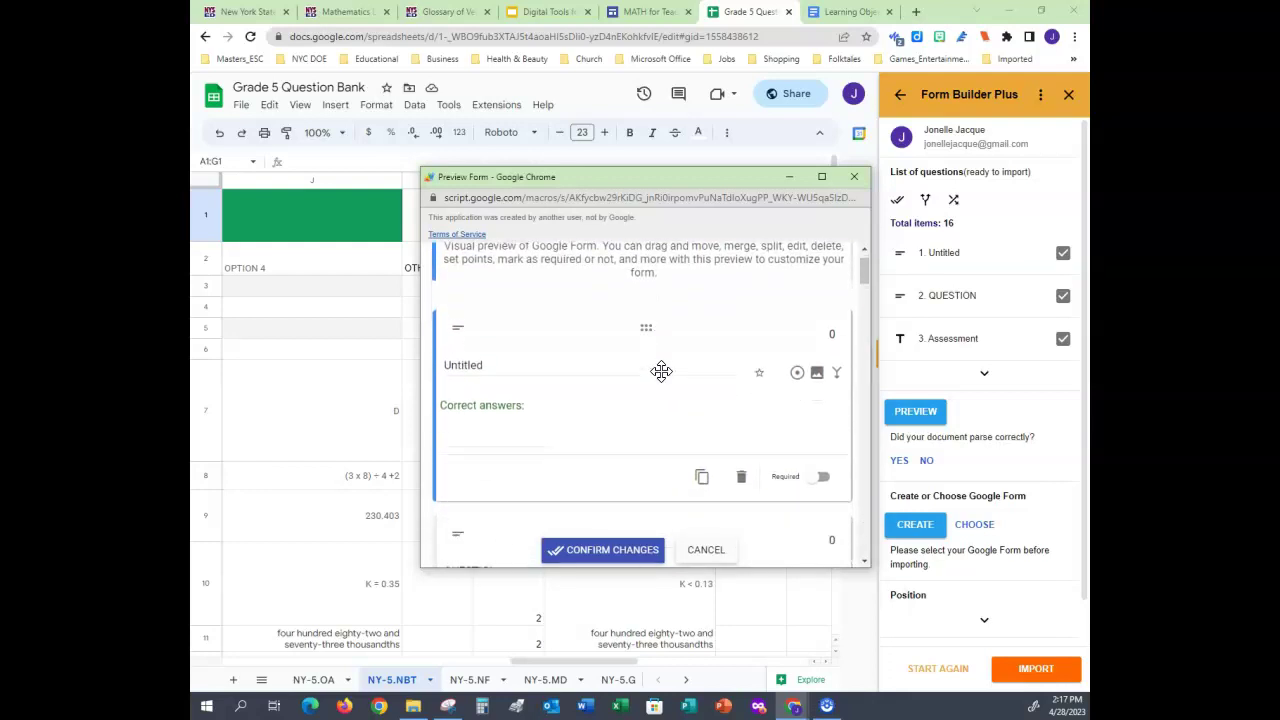
pyautogui.scroll(-2, 661, 371)
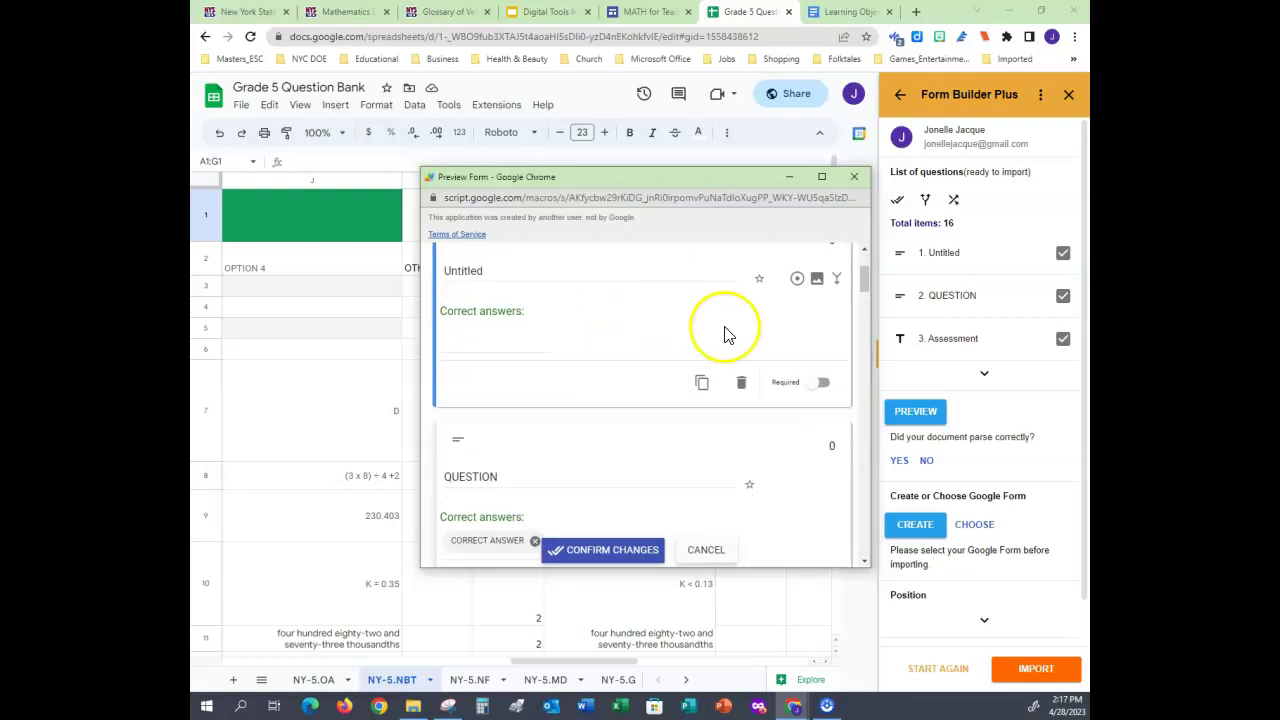
pyautogui.click(743, 385)
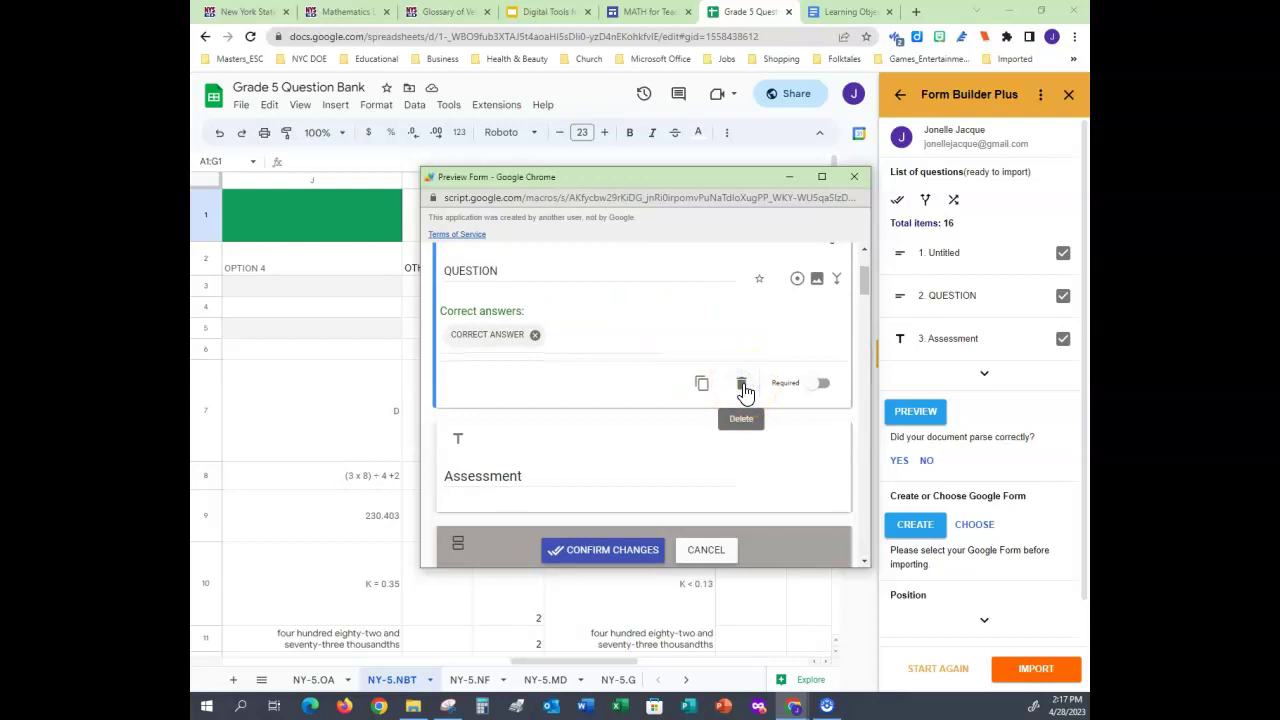
# Step: Delete the QUESTION header item from the form preview
pyautogui.click(571, 366)
pyautogui.scroll(-1, 570, 368)
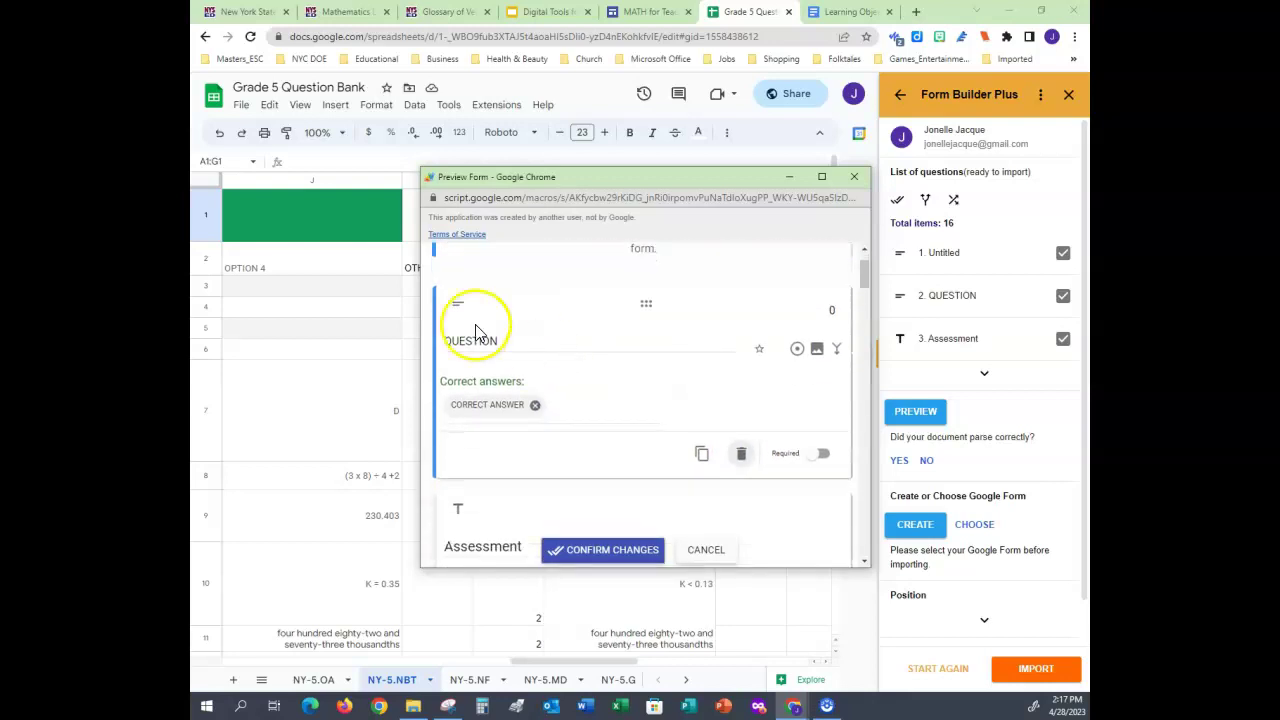
pyautogui.click(742, 456)
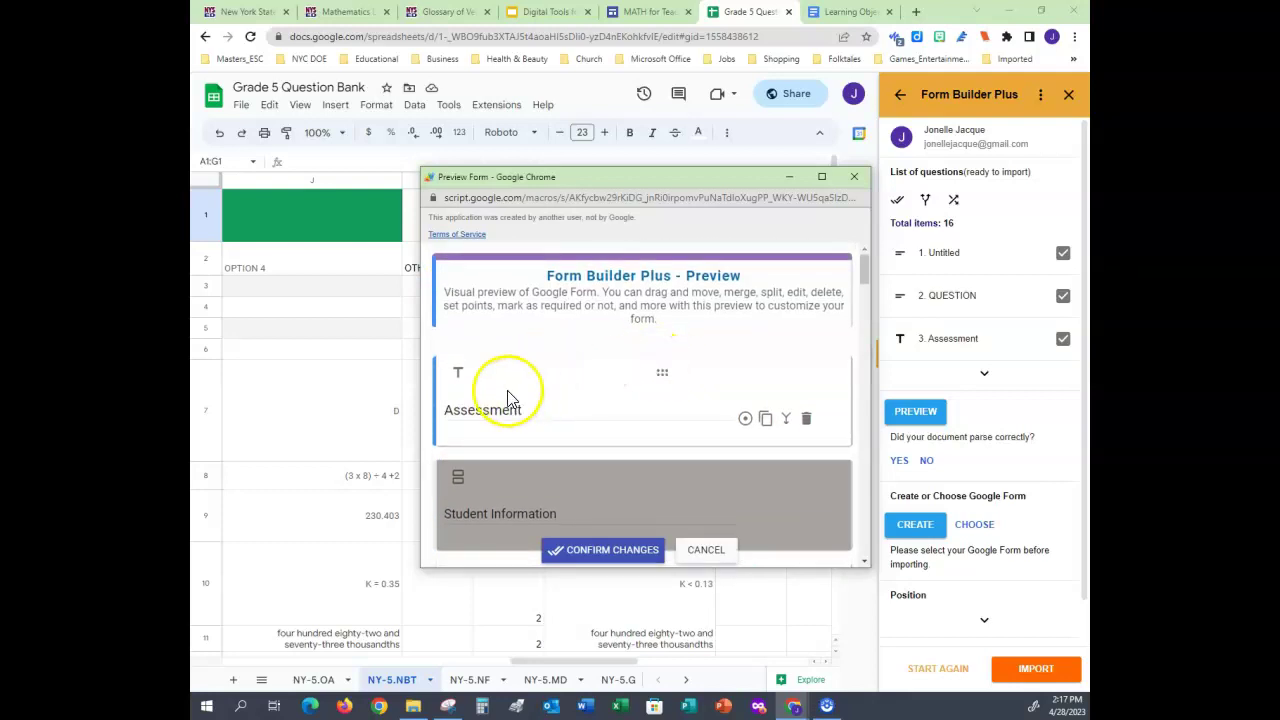
# Step: Review the remaining sections, questions and marked answers in the preview and confirm the changes
pyautogui.scroll(-1, 584, 402)
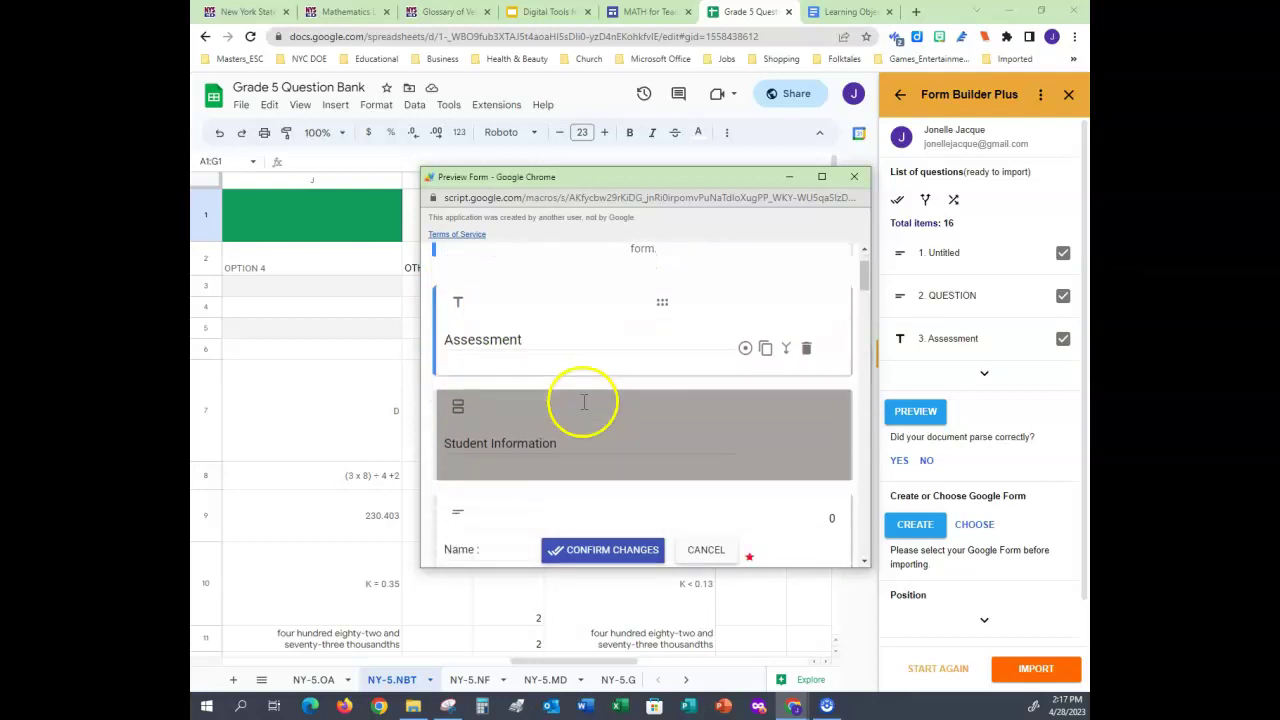
pyautogui.scroll(-3, 571, 449)
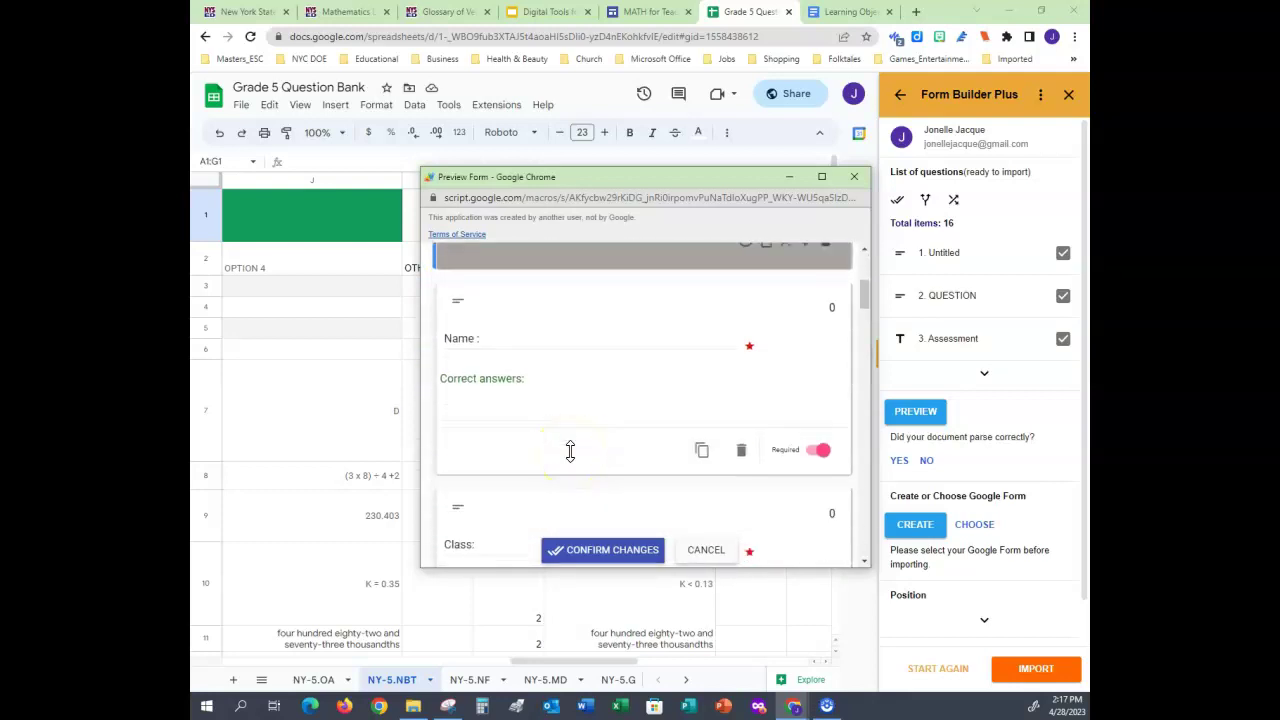
pyautogui.scroll(-8, 570, 452)
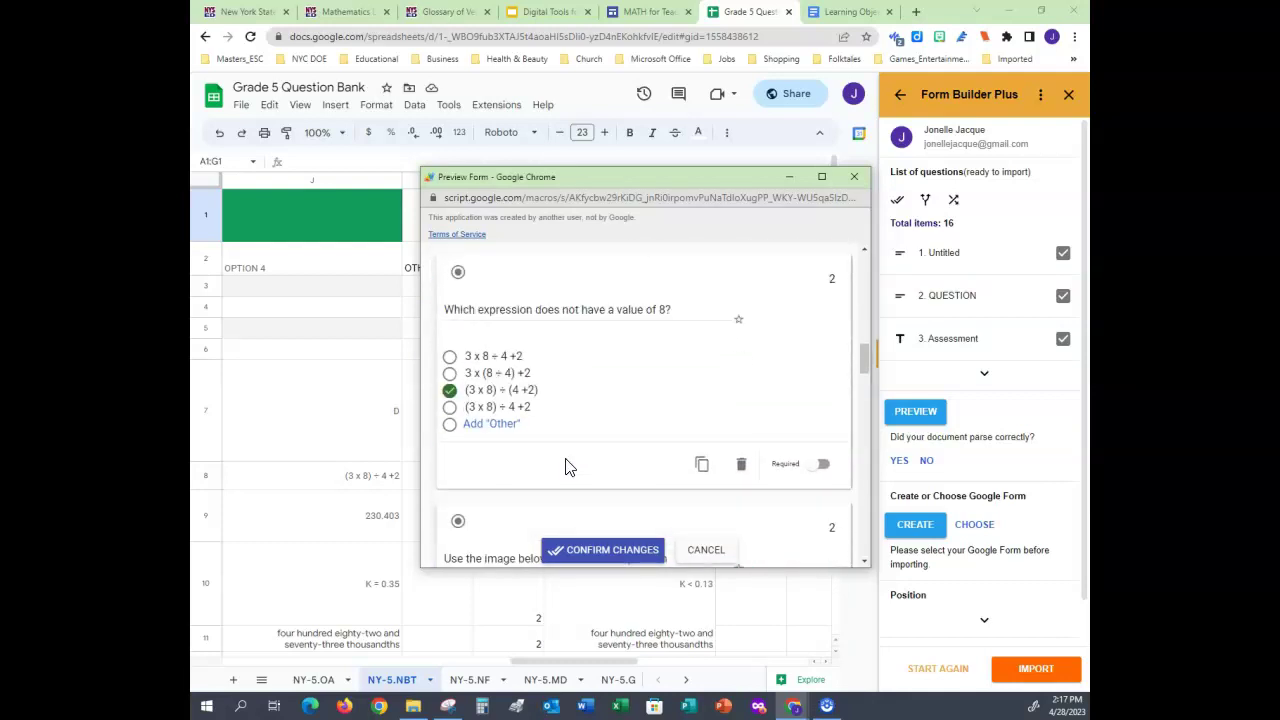
pyautogui.scroll(-8, 565, 467)
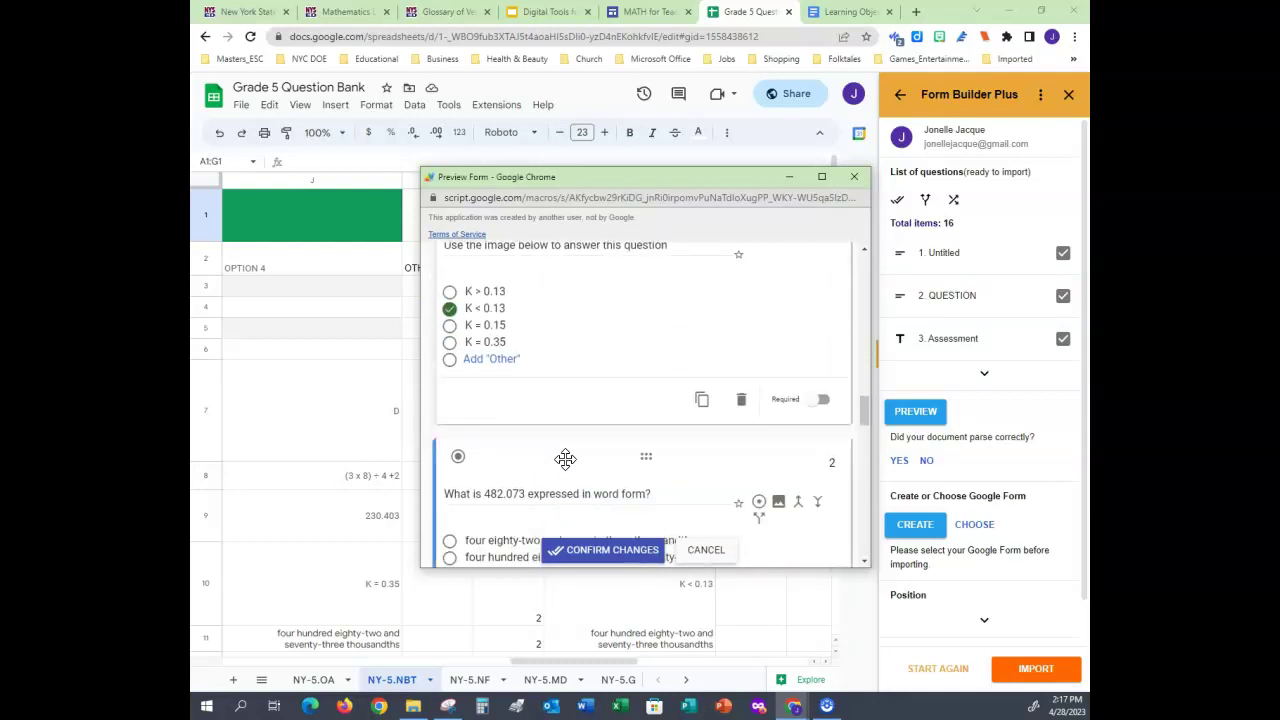
pyautogui.scroll(-1, 562, 451)
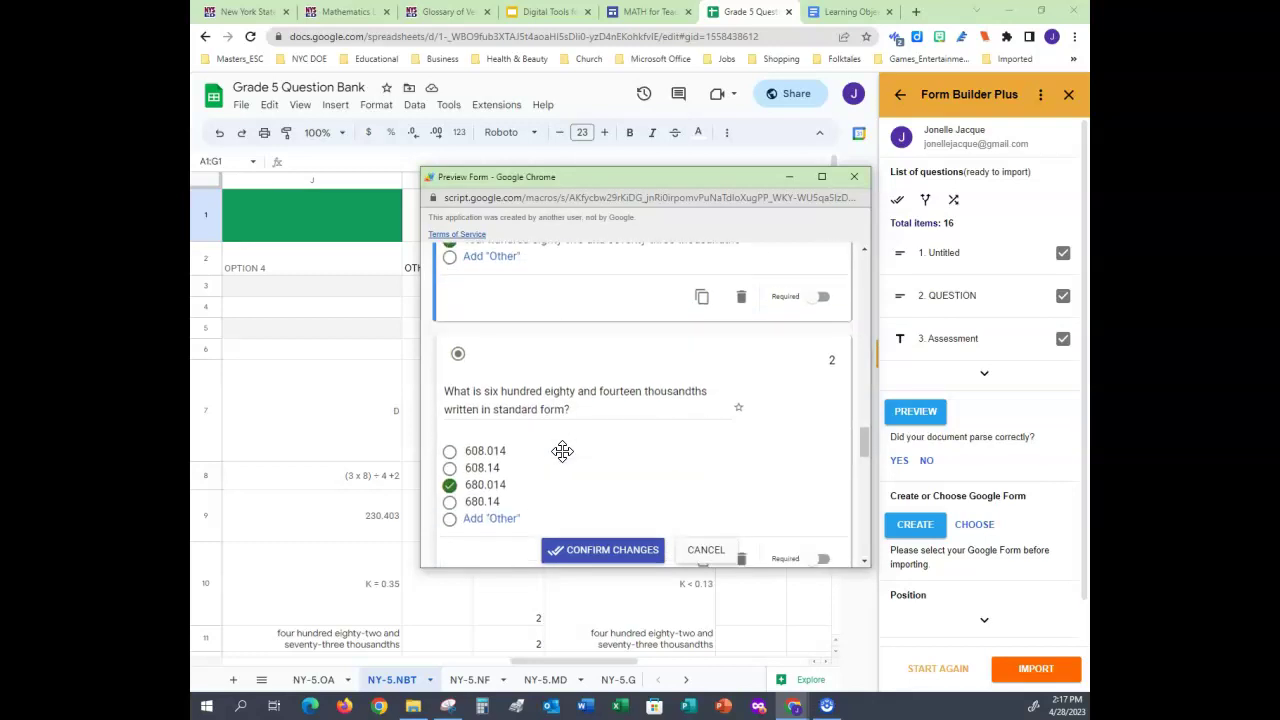
pyautogui.scroll(12, 562, 451)
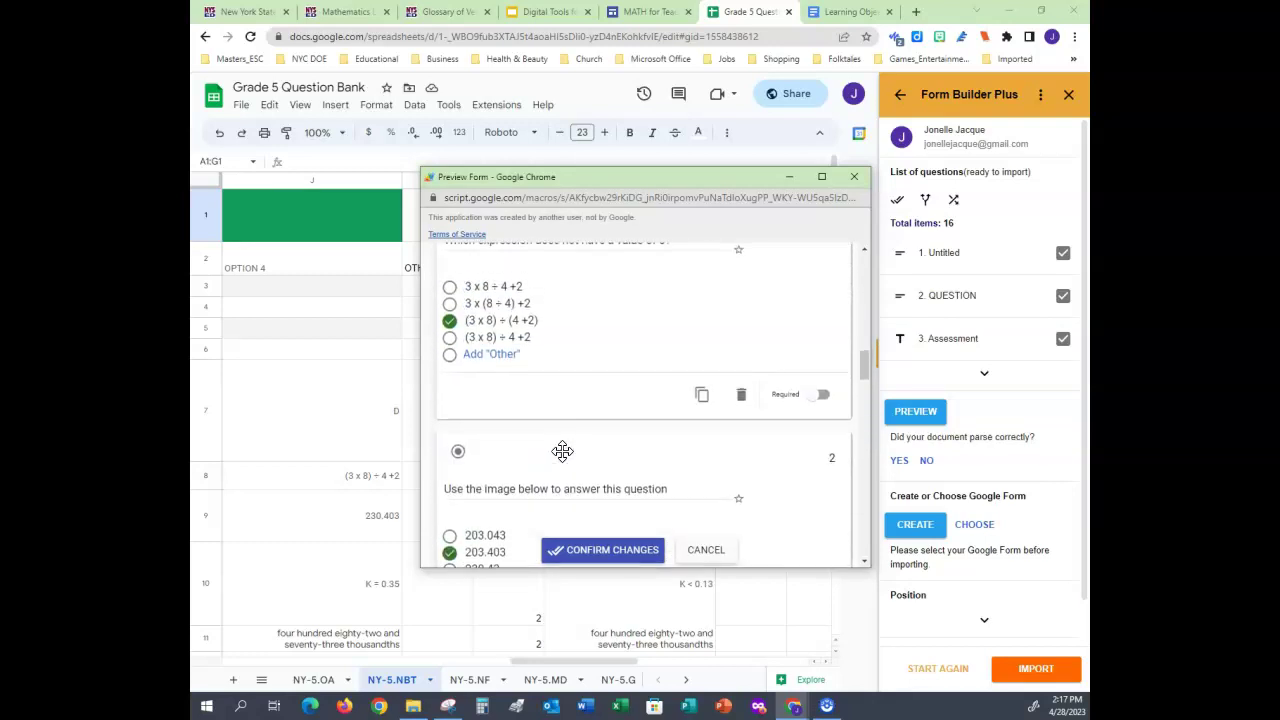
pyautogui.click(629, 560)
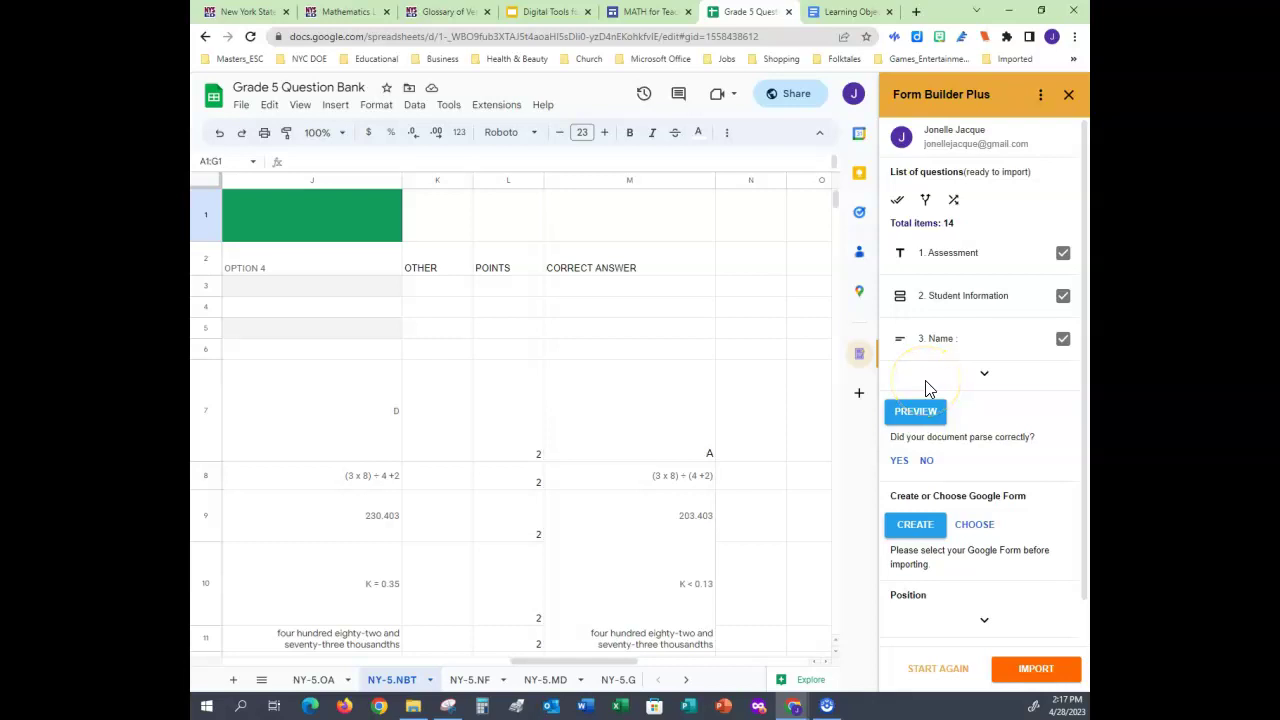
# Step: Create a new Google Form named Grade 5 NYBT Quiz 1 and import the questions into it
pyautogui.click(922, 530)
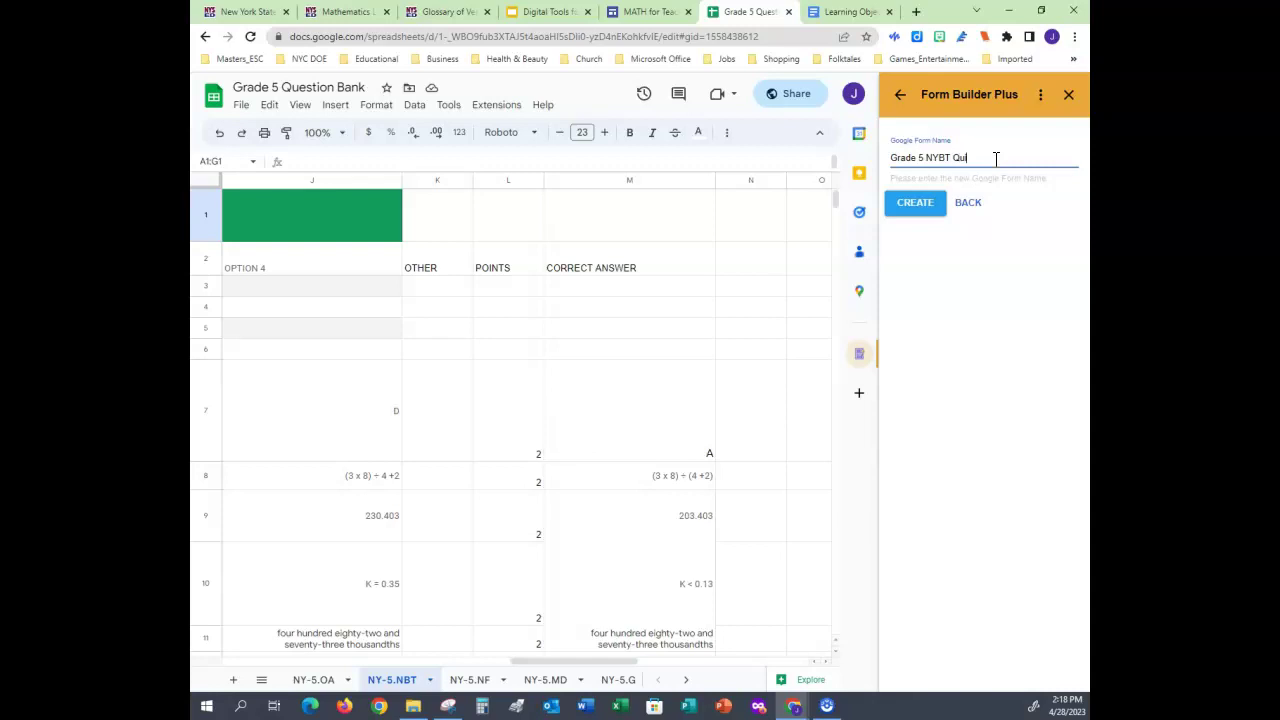
pyautogui.click(920, 204)
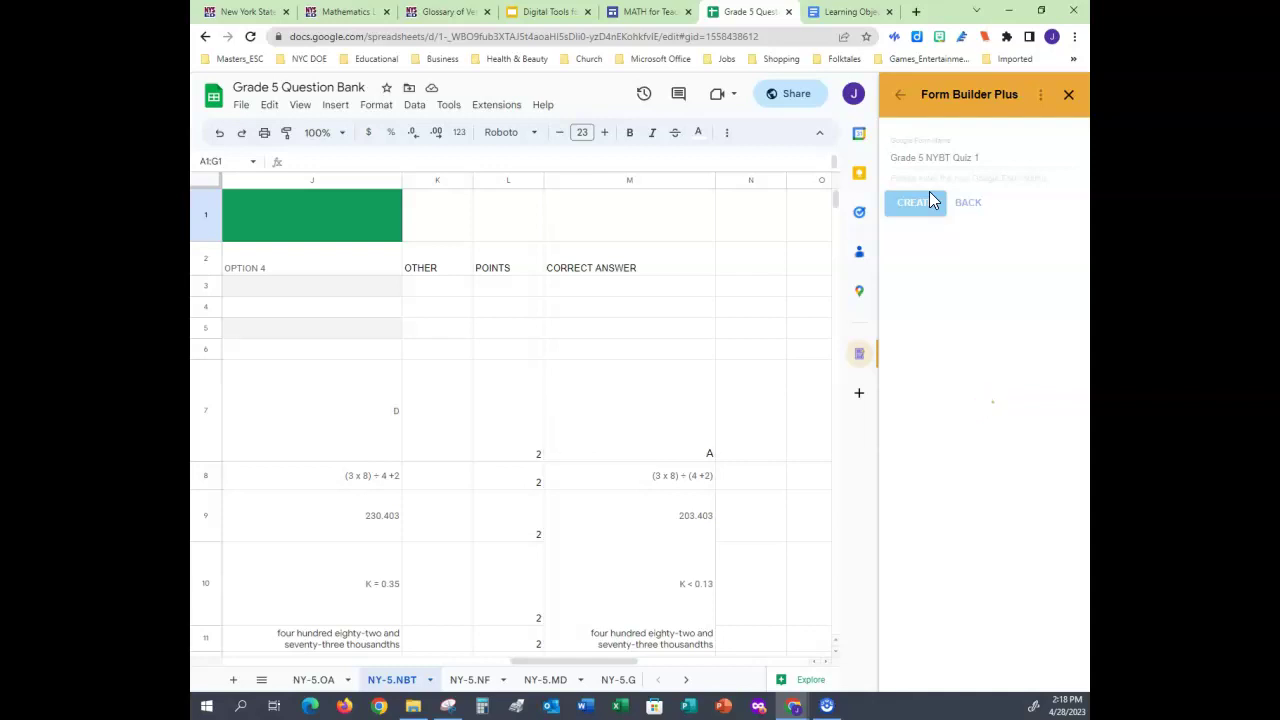
pyautogui.scroll(-1, 972, 450)
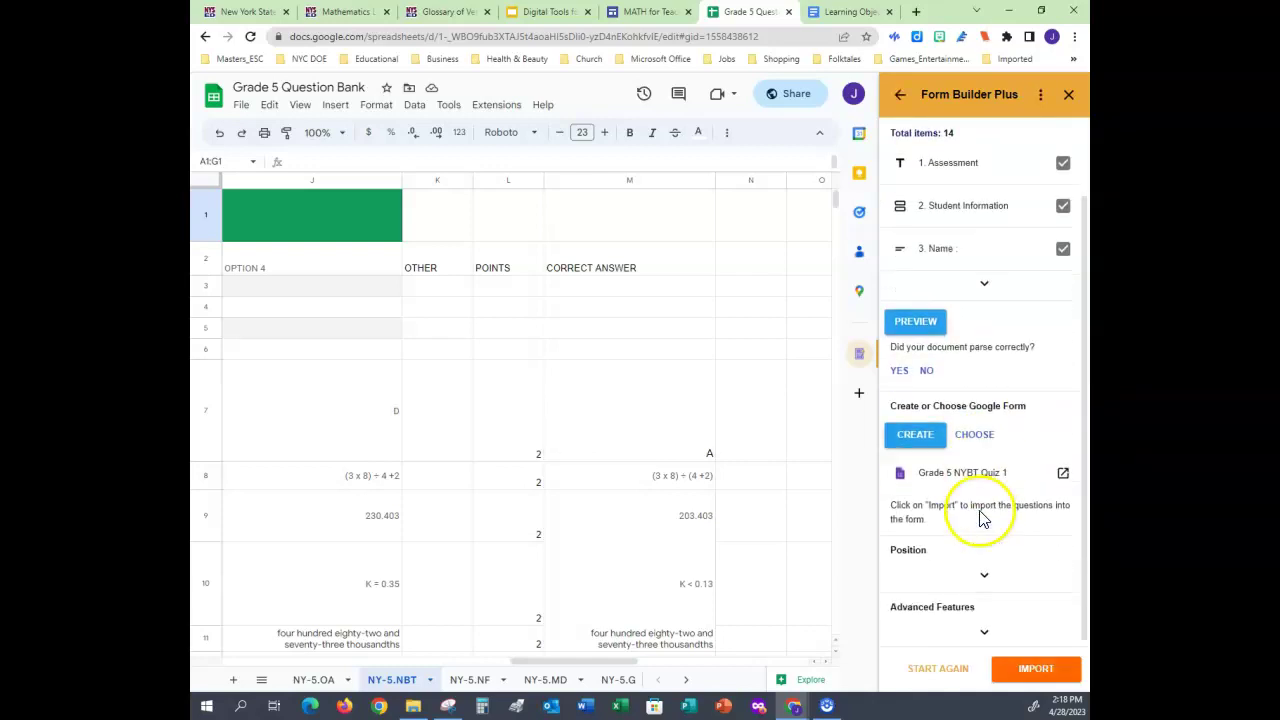
pyautogui.click(1036, 670)
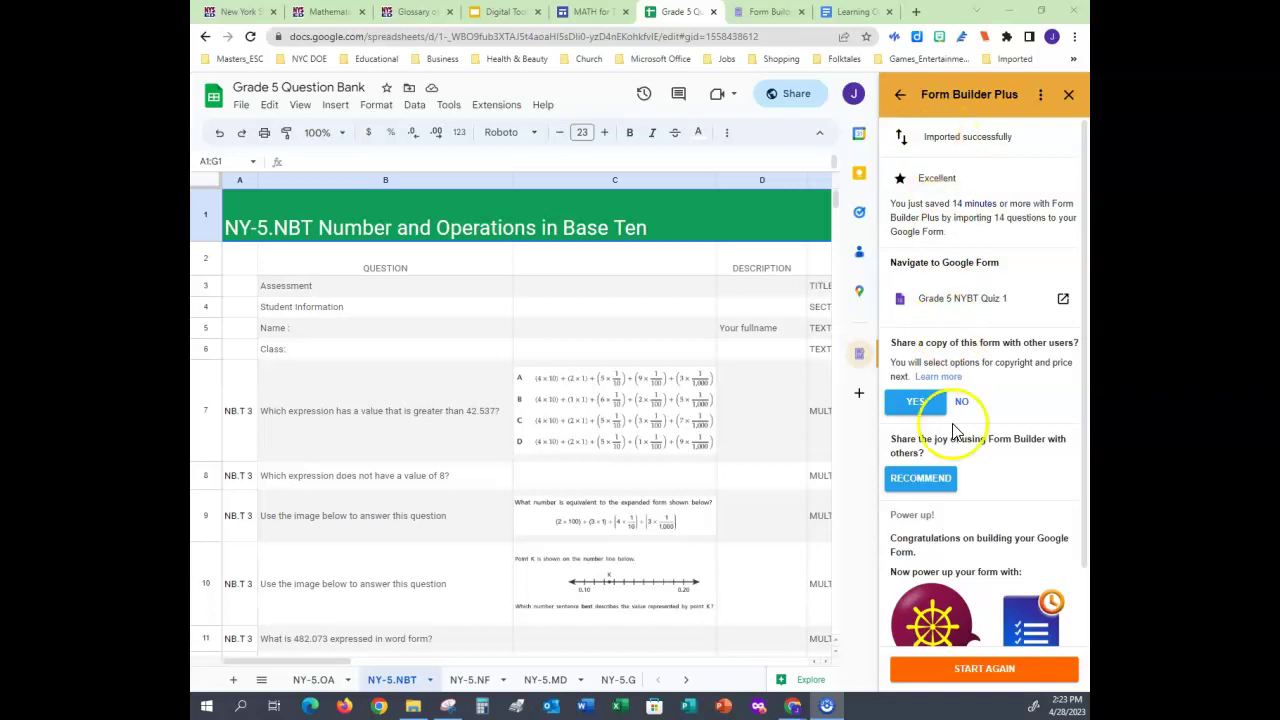
# Step: Open the Grade 5 NYBT Quiz 1 form and look through its imported questions
pyautogui.click(1064, 302)
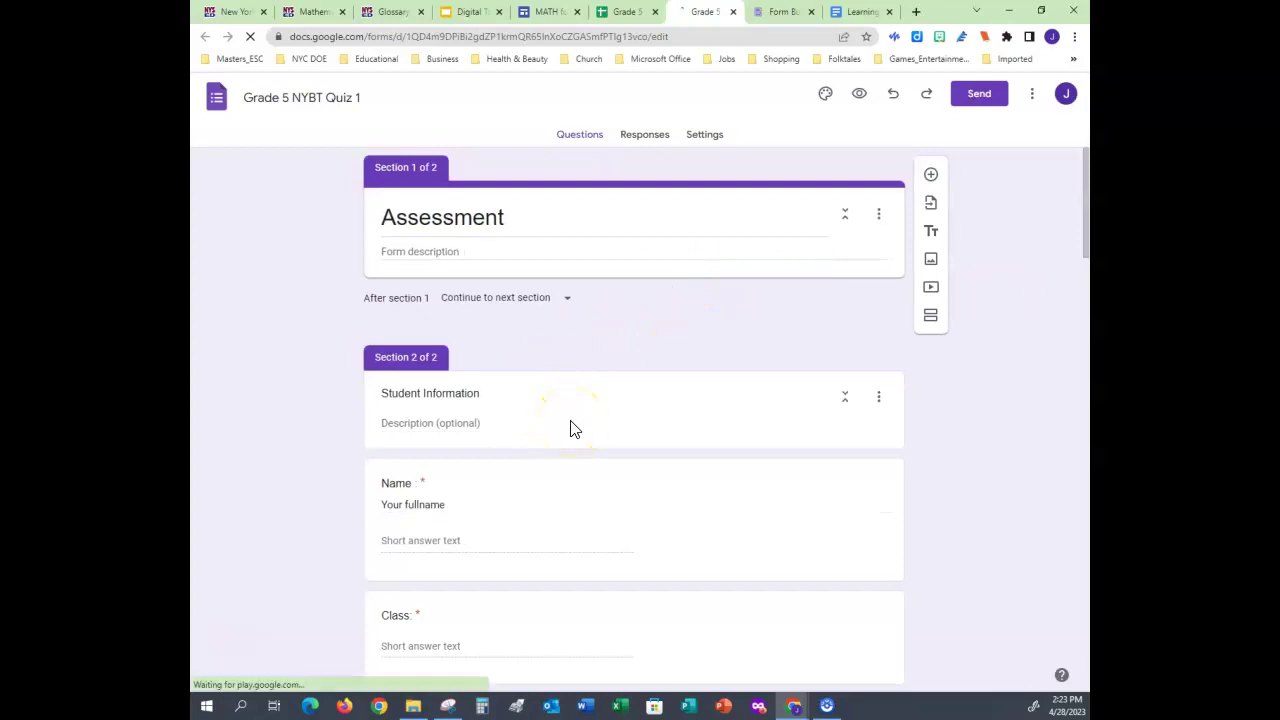
pyautogui.scroll(-2, 573, 428)
pyautogui.scroll(-3, 573, 428)
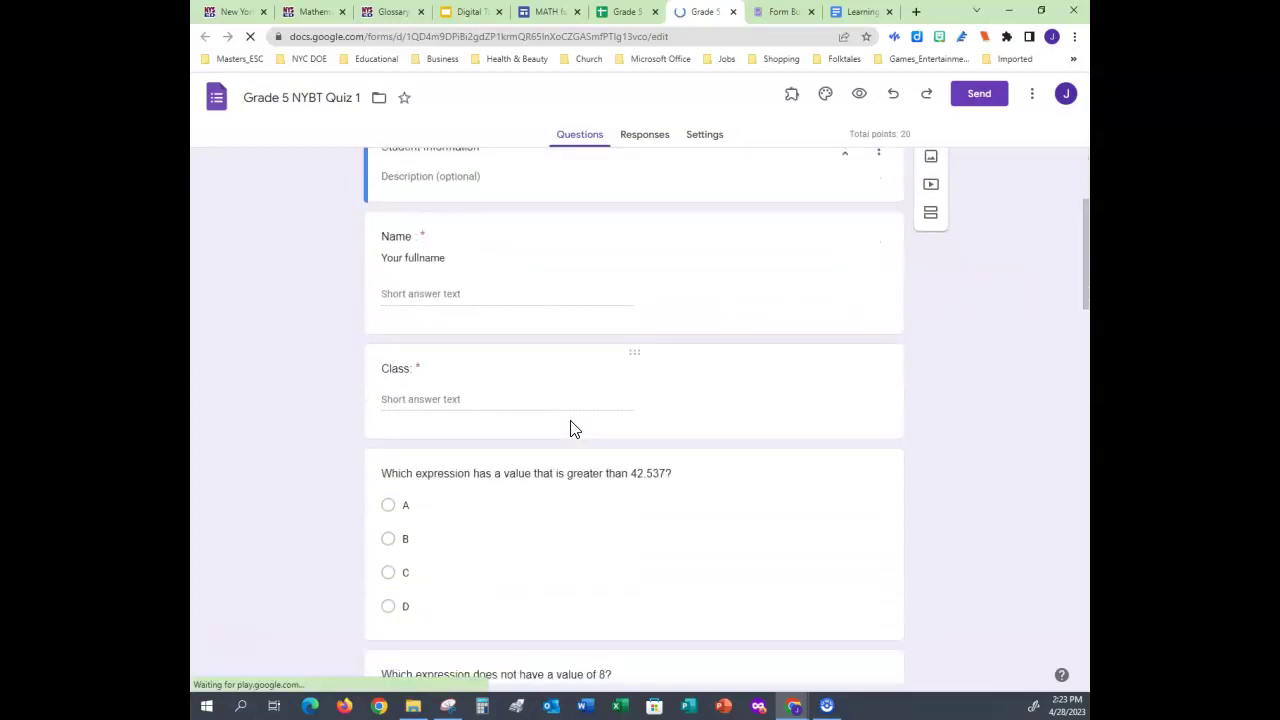
pyautogui.scroll(-4, 571, 424)
pyautogui.scroll(2, 600, 418)
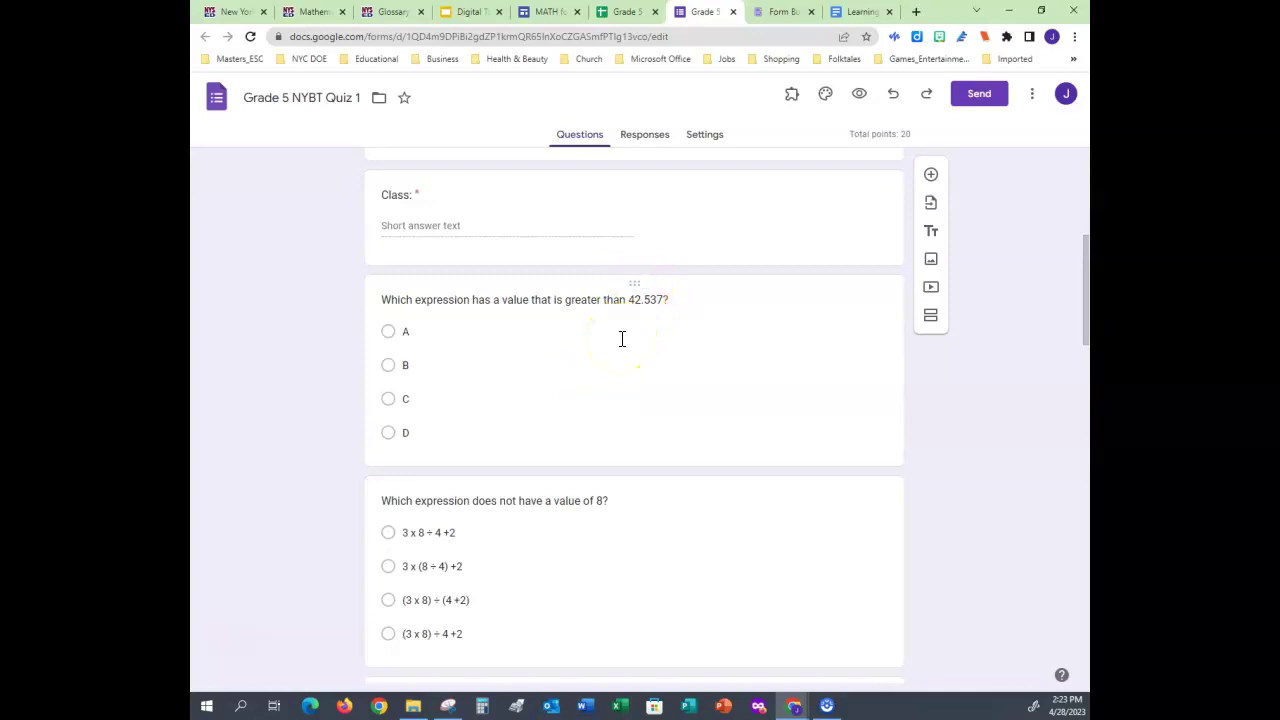
# Step: Start an image upload from the computer for the question "Which expression has a value that is greater than 42.537?"
pyautogui.click(636, 286)
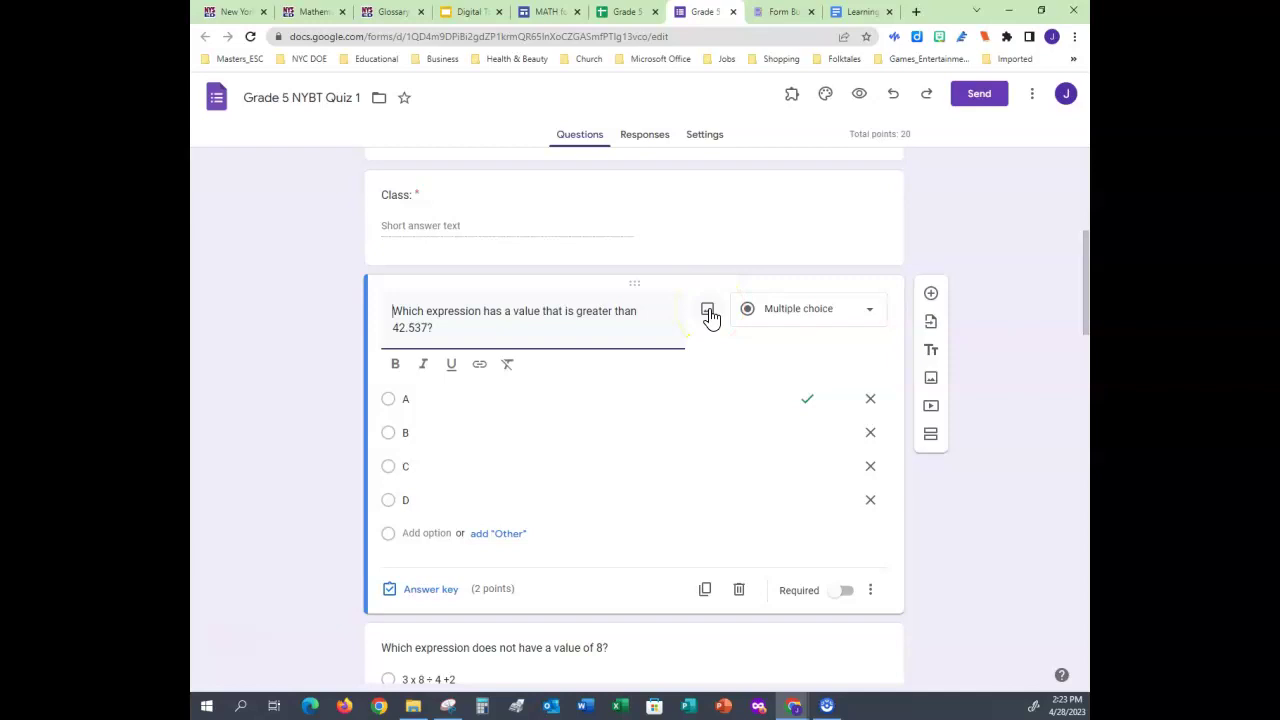
pyautogui.click(708, 312)
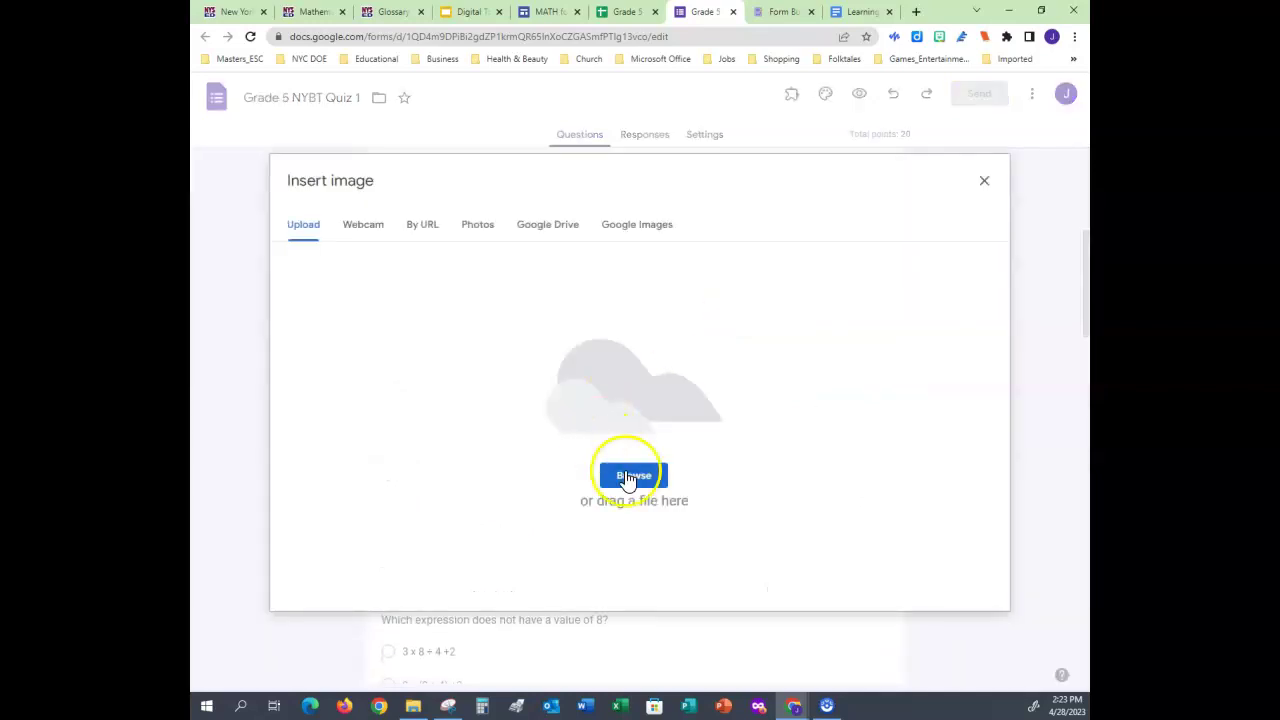
pyautogui.click(646, 479)
pyautogui.click(457, 286)
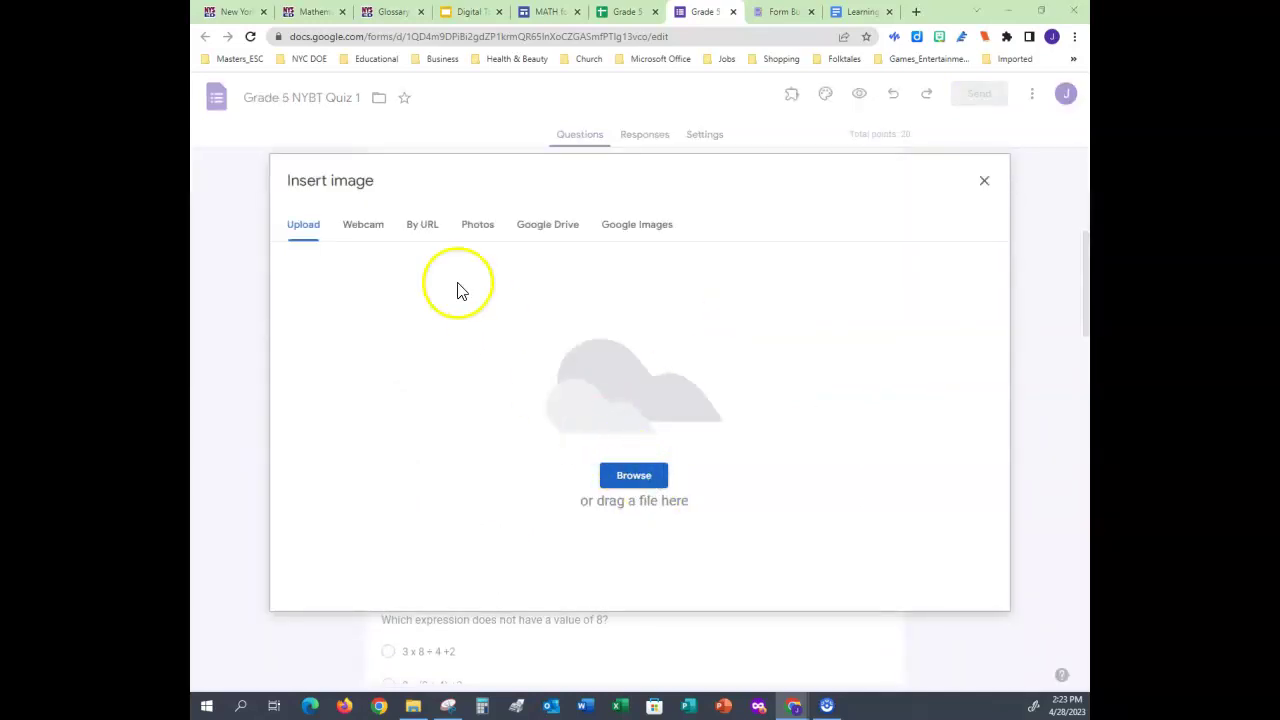
pyautogui.click(640, 480)
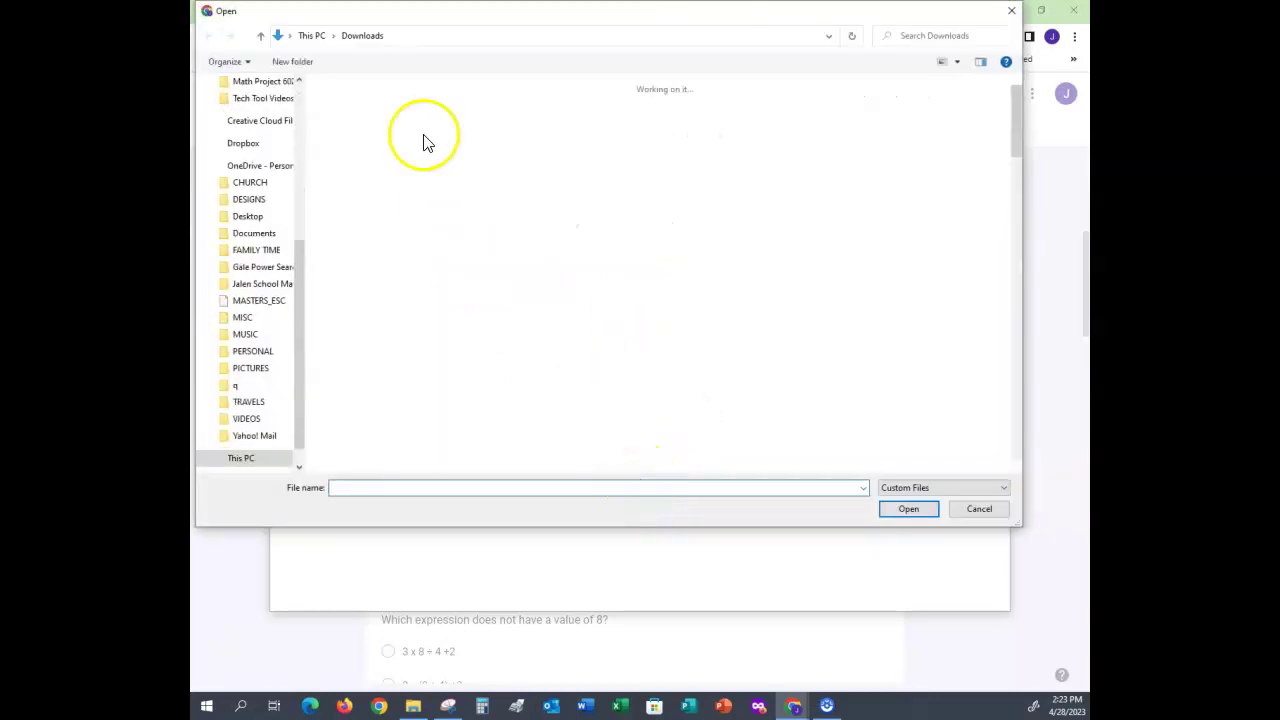
# Step: Browse the saved folders for the question image and open the Math Project 6020 folder
pyautogui.moveTo(294, 294); pyautogui.dragTo(294, 88)
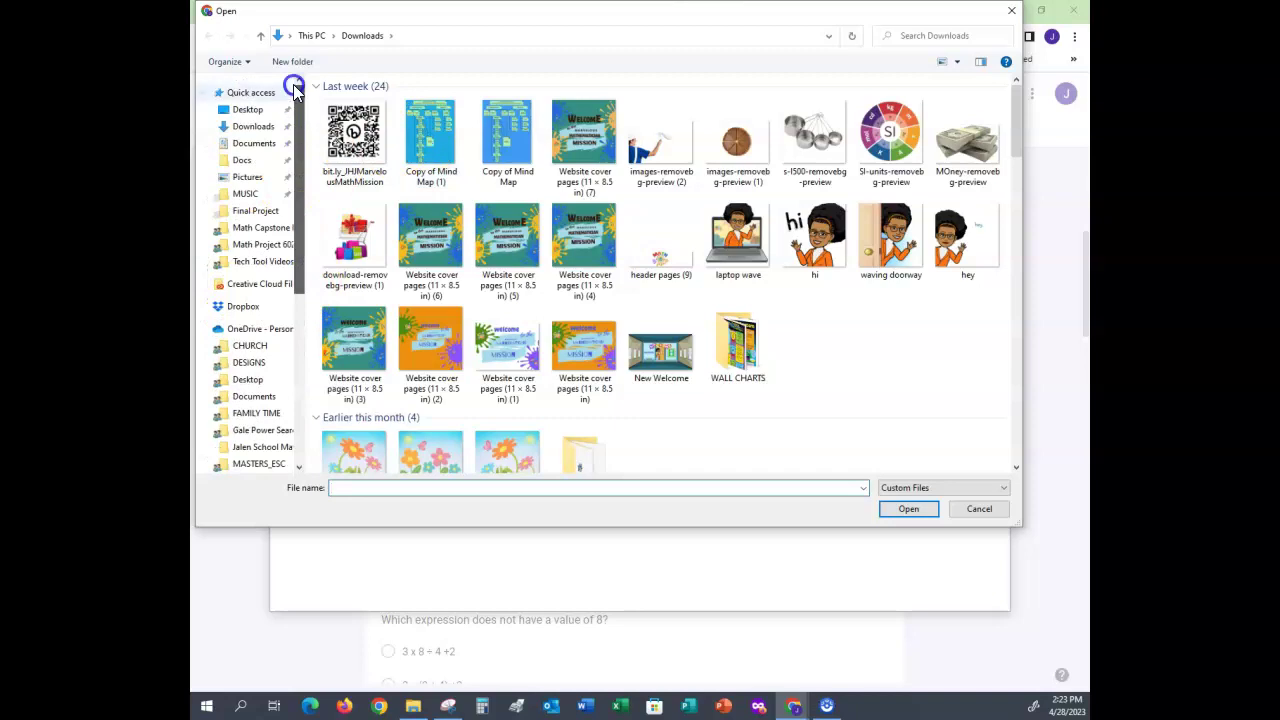
pyautogui.click(265, 232)
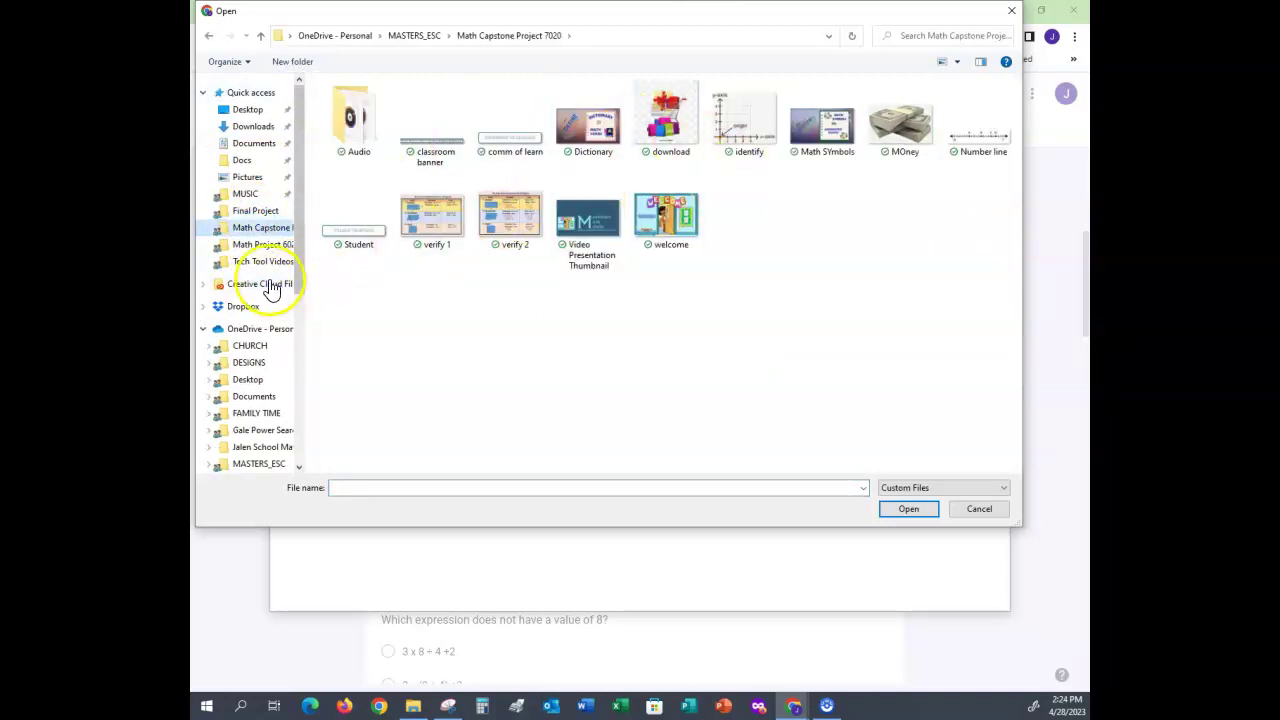
pyautogui.click(263, 264)
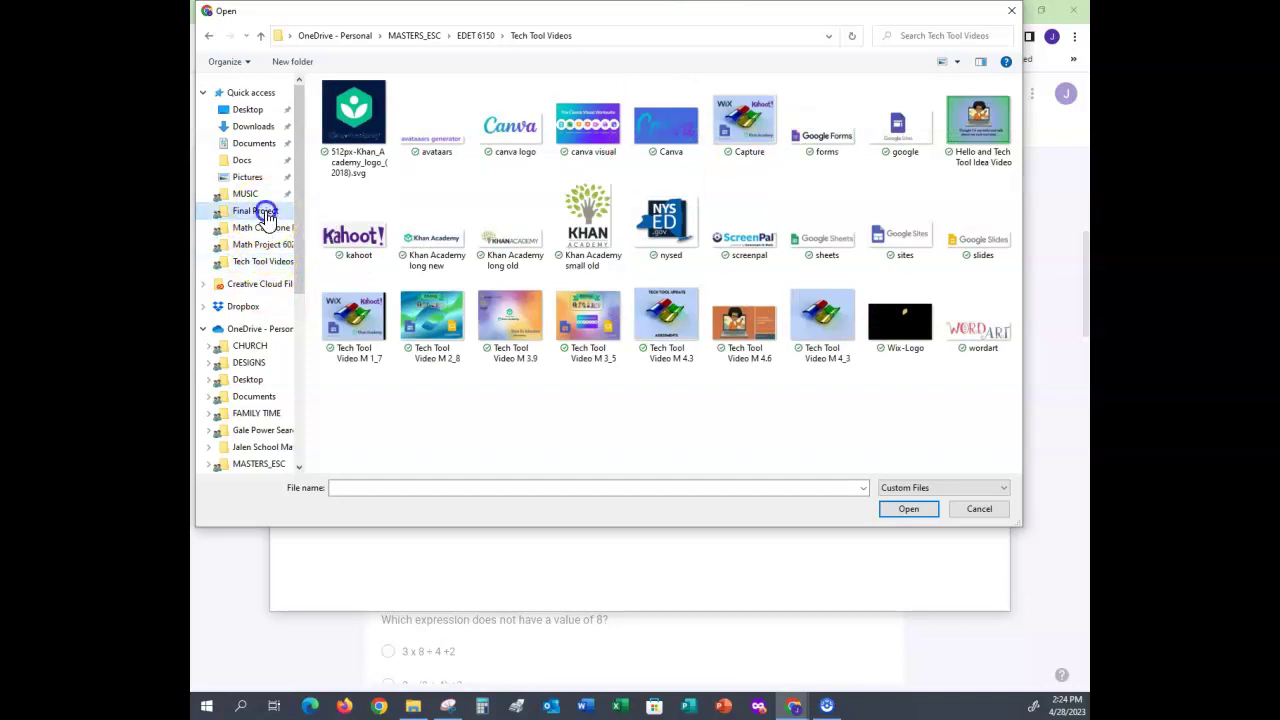
pyautogui.click(256, 211)
pyautogui.click(266, 231)
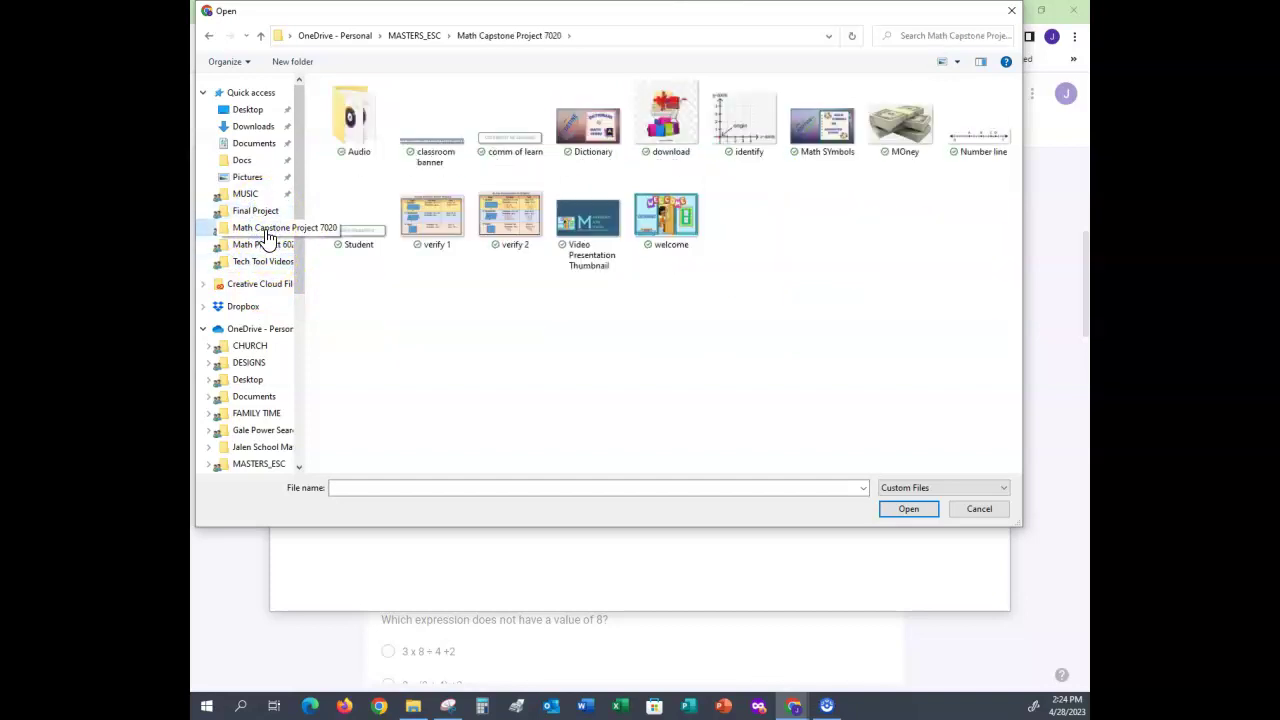
pyautogui.click(270, 245)
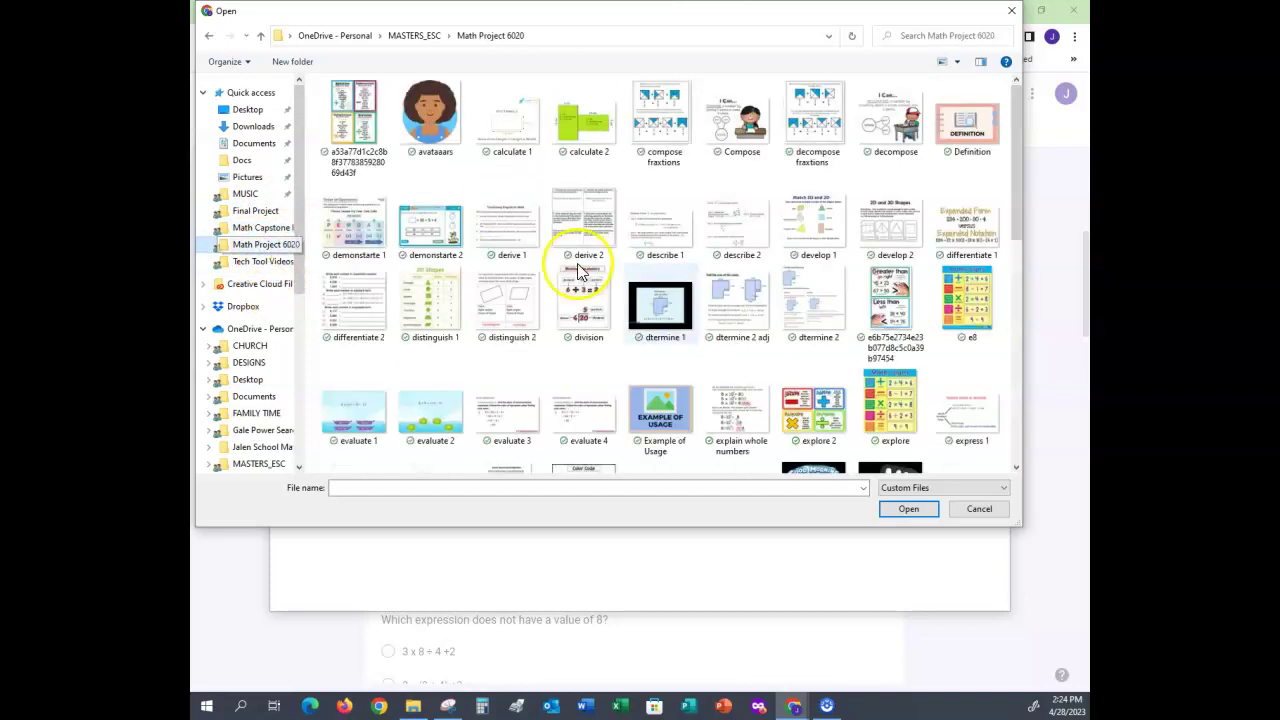
# Step: Insert the image nbt 3 2018 ques 1 into the question about the expression greater than 42.537
pyautogui.moveTo(1015, 195); pyautogui.dragTo(1010, 465)
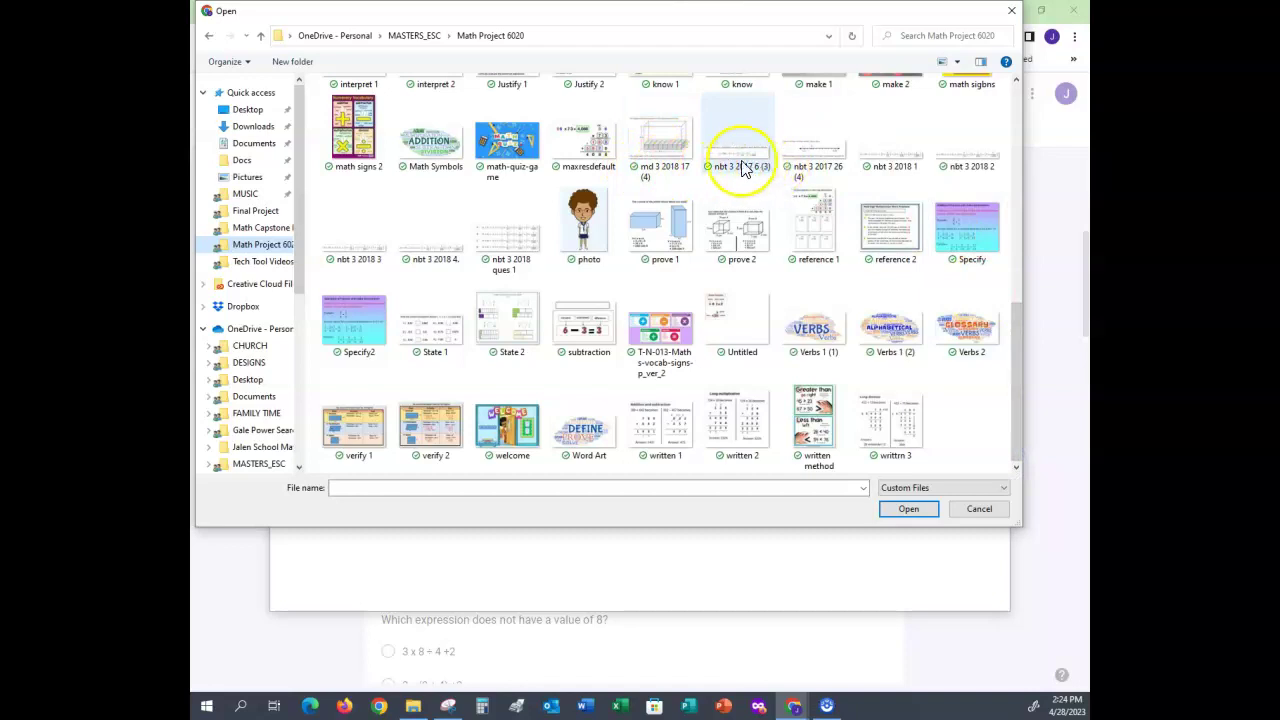
pyautogui.click(512, 255)
pyautogui.click(926, 509)
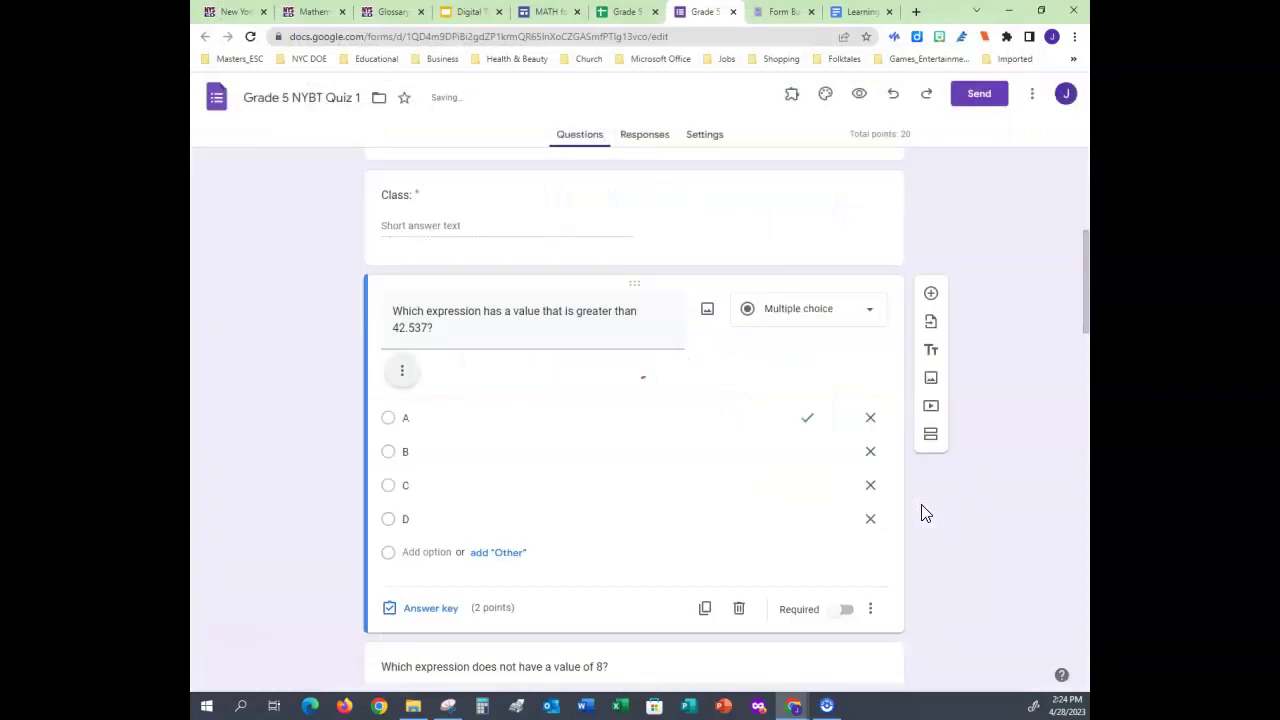
pyautogui.click(716, 486)
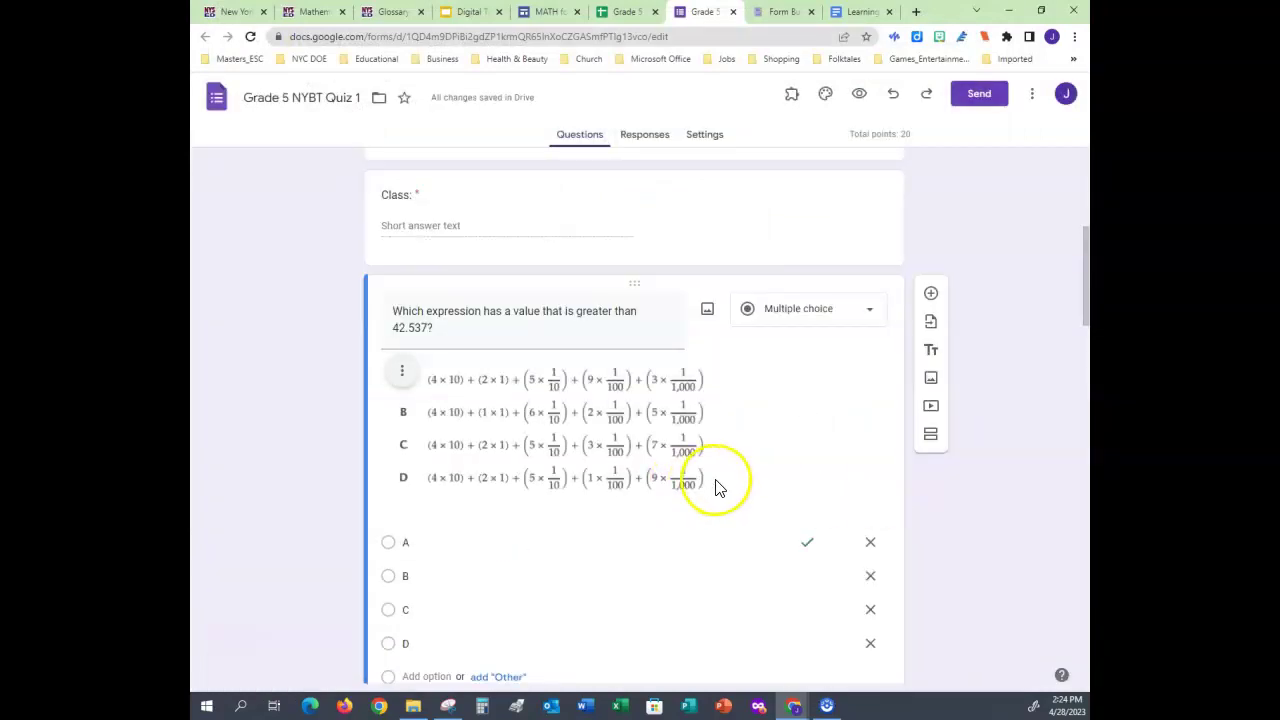
# Step: Check the 42.537 question with its image, the marked answer of the "does not have a value of 8" question, and the questions below
pyautogui.scroll(-1, 716, 486)
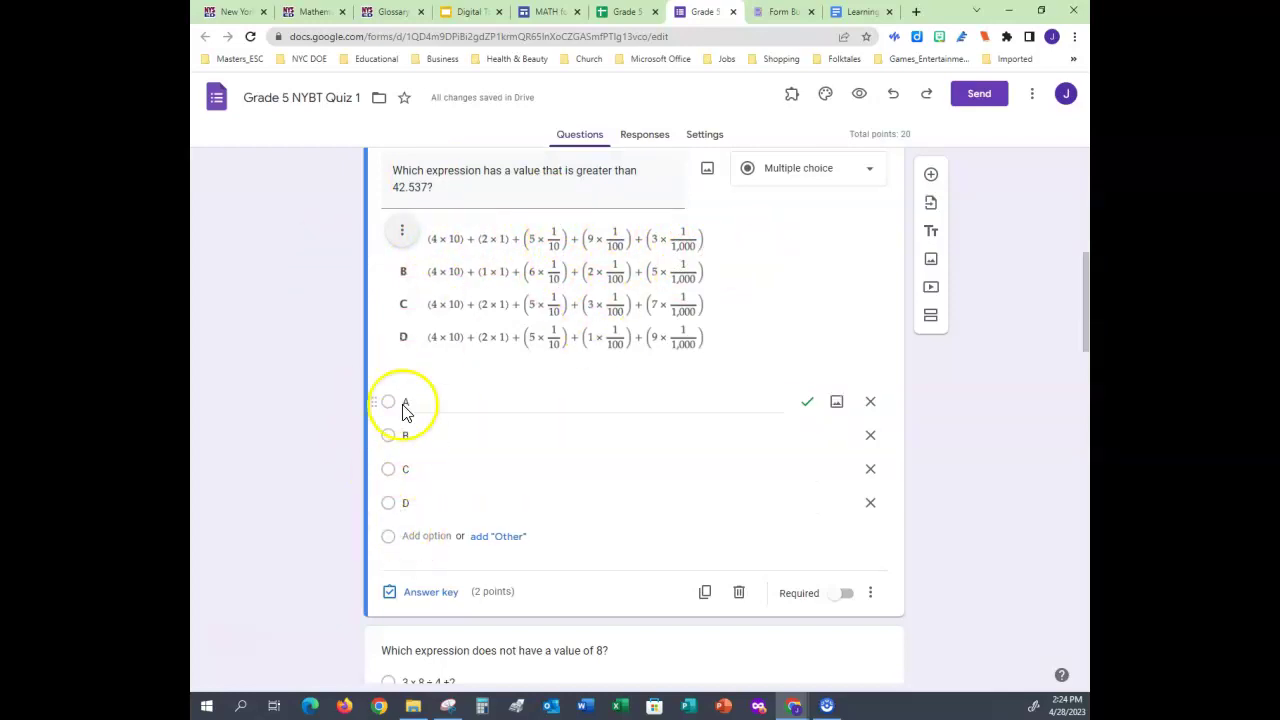
pyautogui.scroll(2, 590, 468)
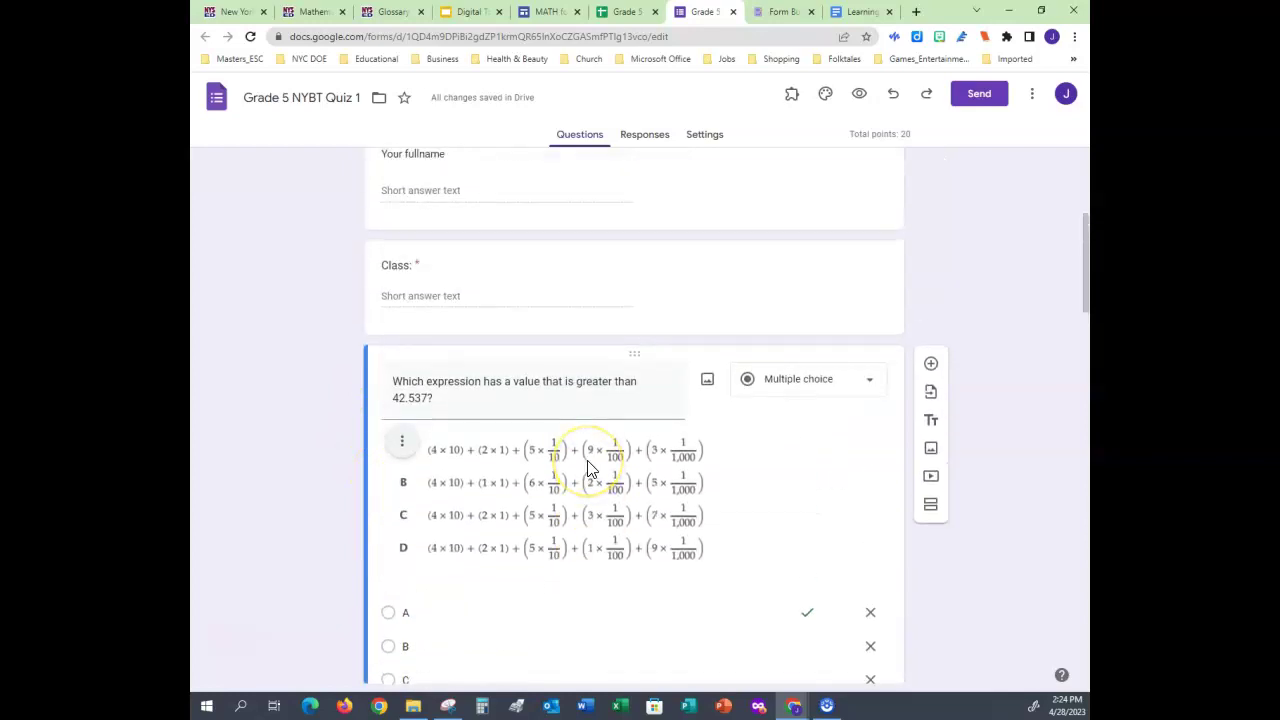
pyautogui.scroll(-5, 590, 468)
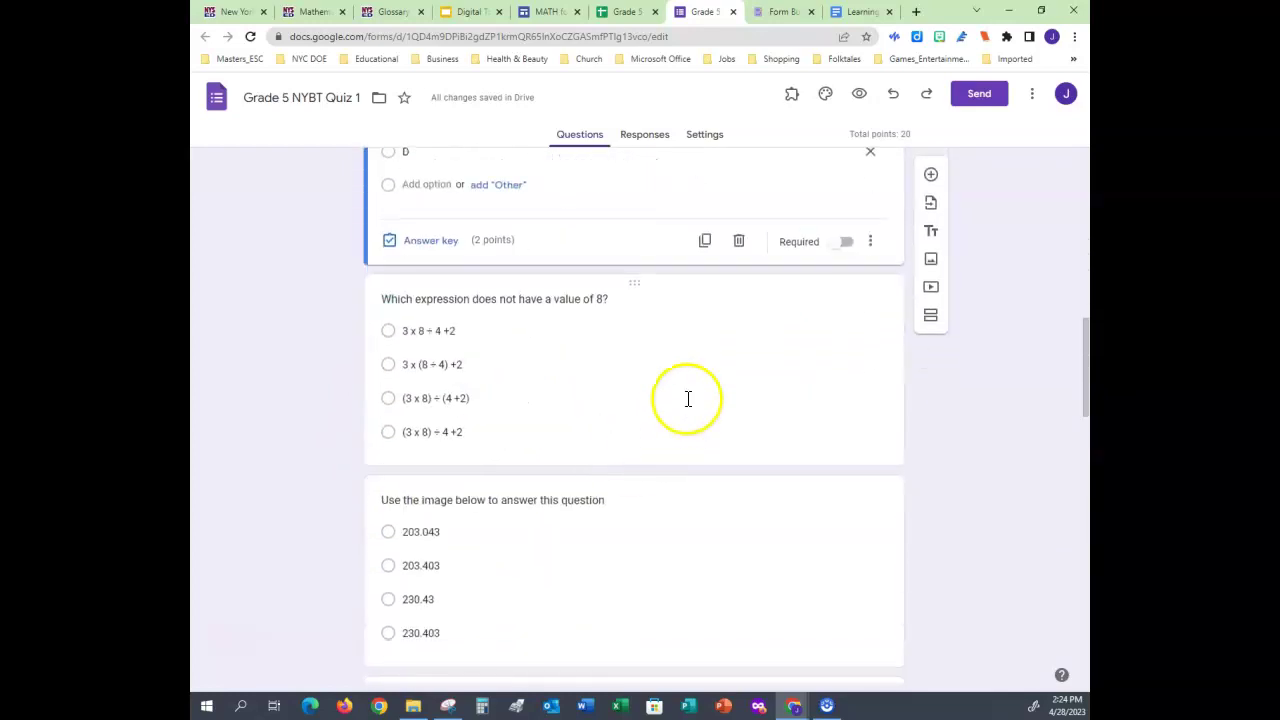
pyautogui.click(686, 399)
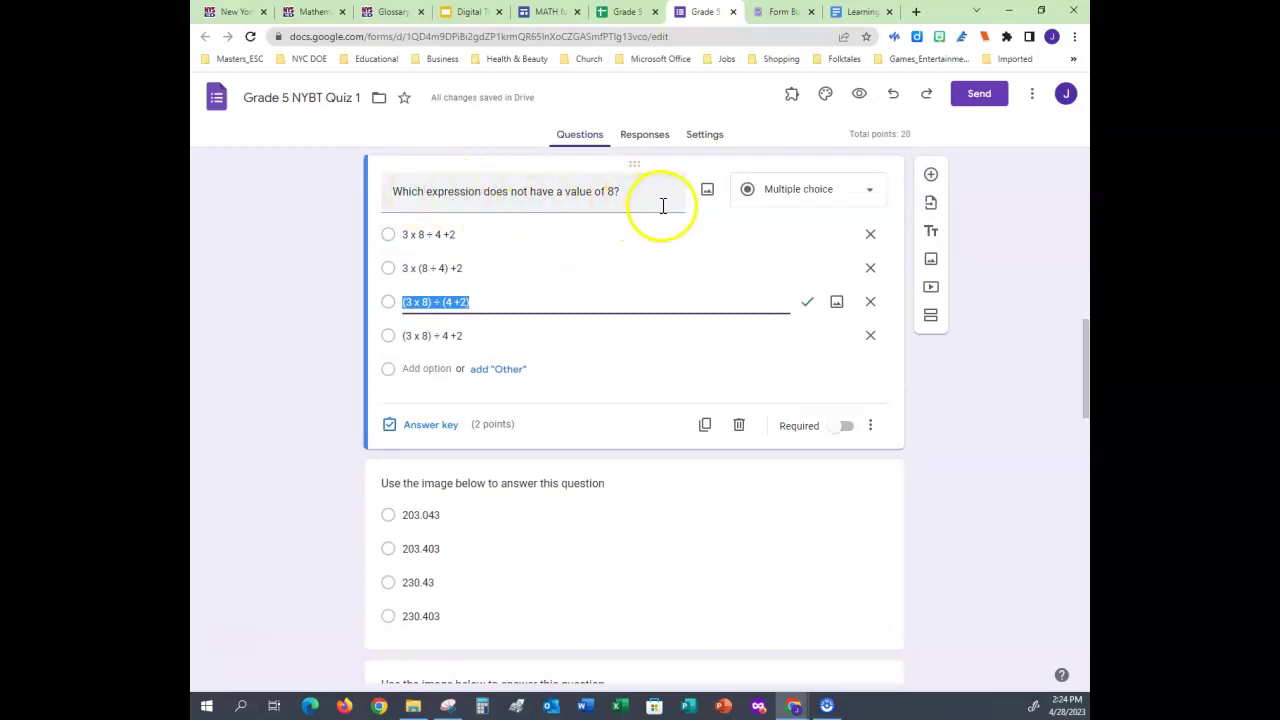
pyautogui.scroll(-2, 603, 387)
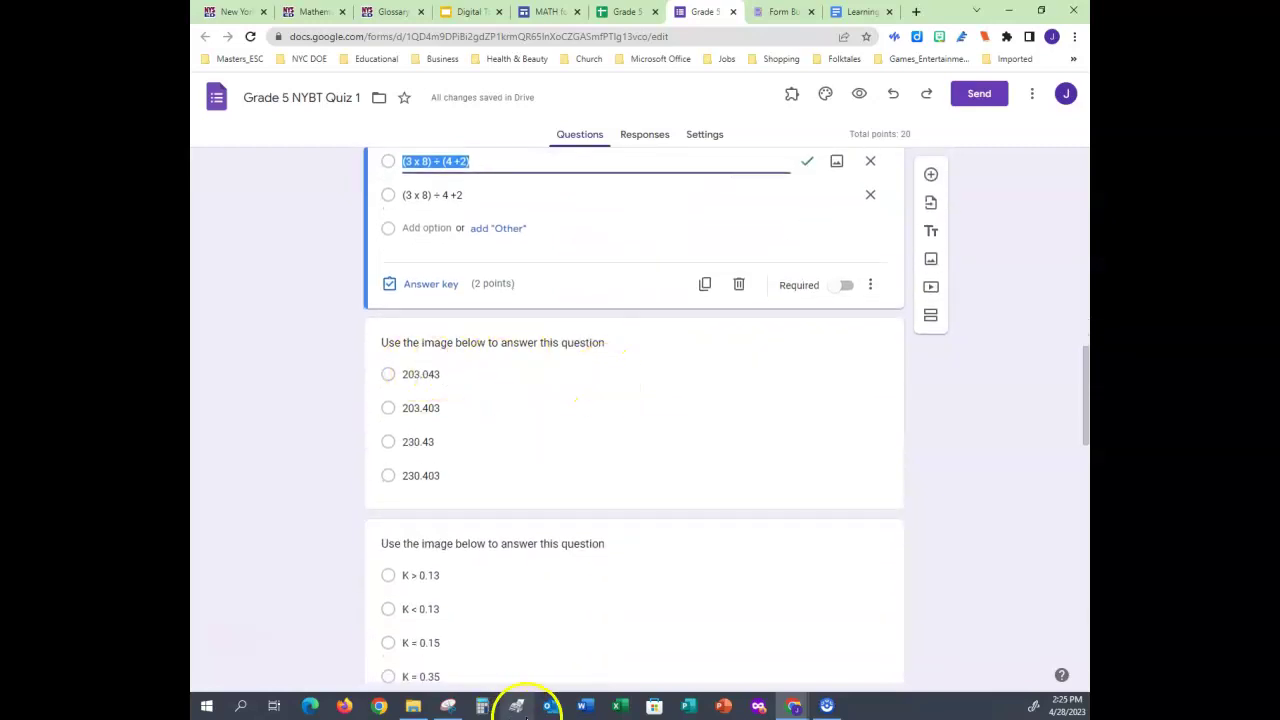
pyautogui.scroll(-3, 480, 414)
pyautogui.scroll(3, 480, 414)
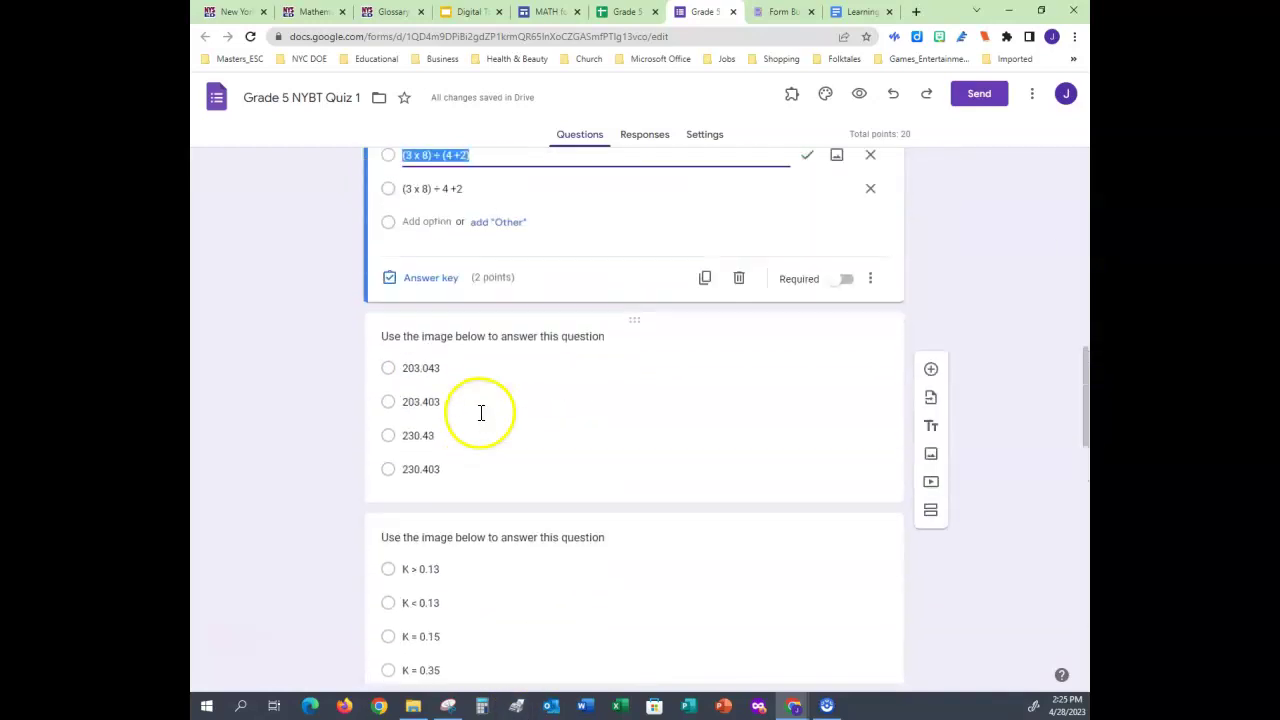
# Step: Insert the image nbt 3 2017 26 (4) into the "Use the image below" question with the 203.043 and 203.403 options
pyautogui.click(636, 327)
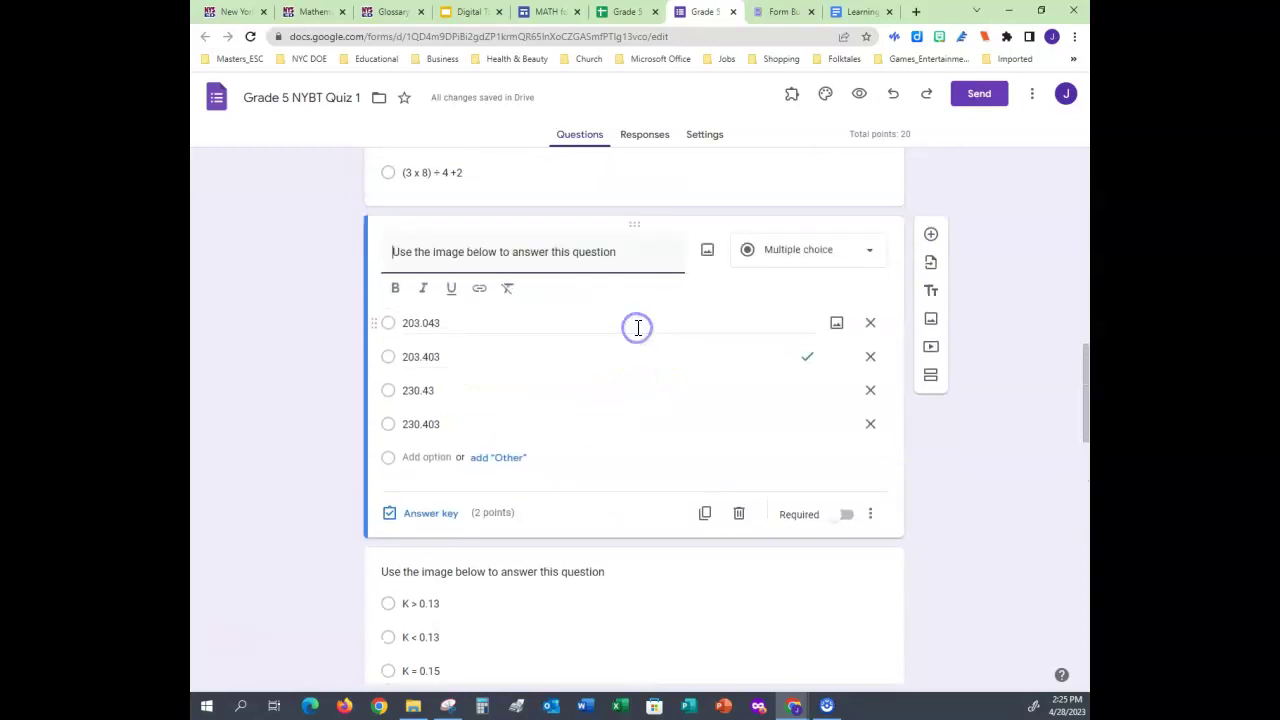
pyautogui.click(710, 251)
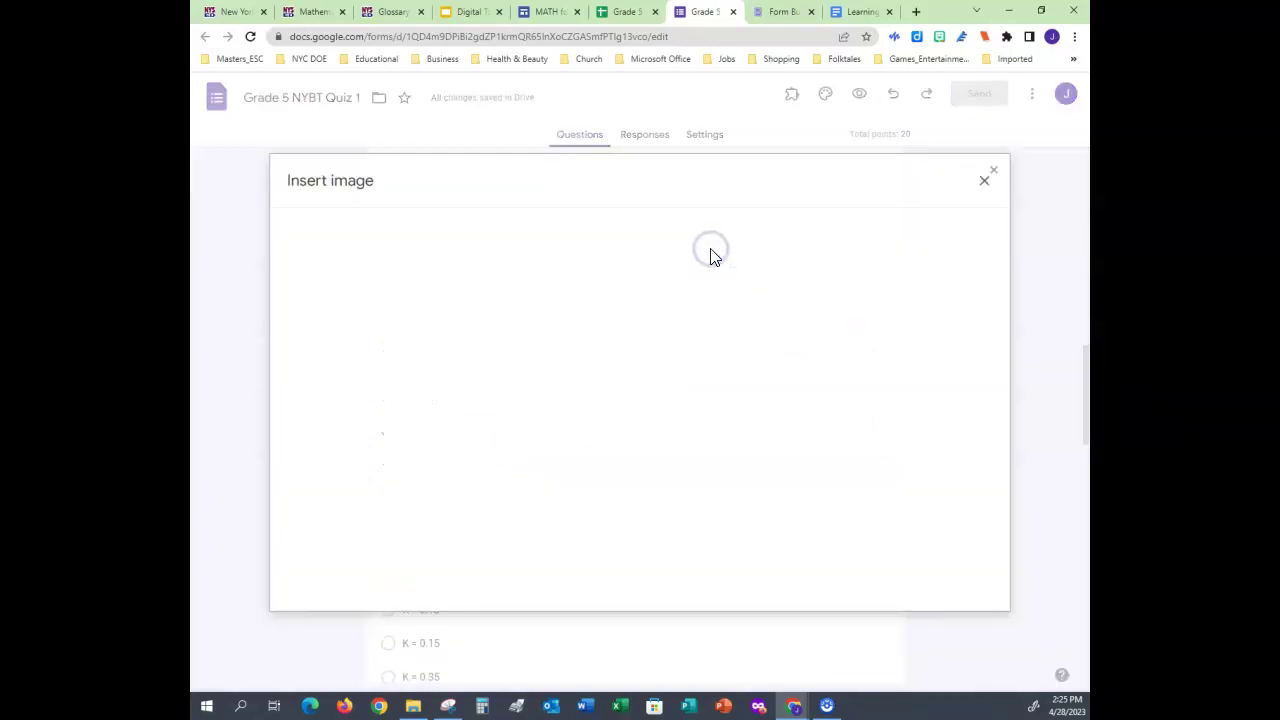
pyautogui.click(645, 479)
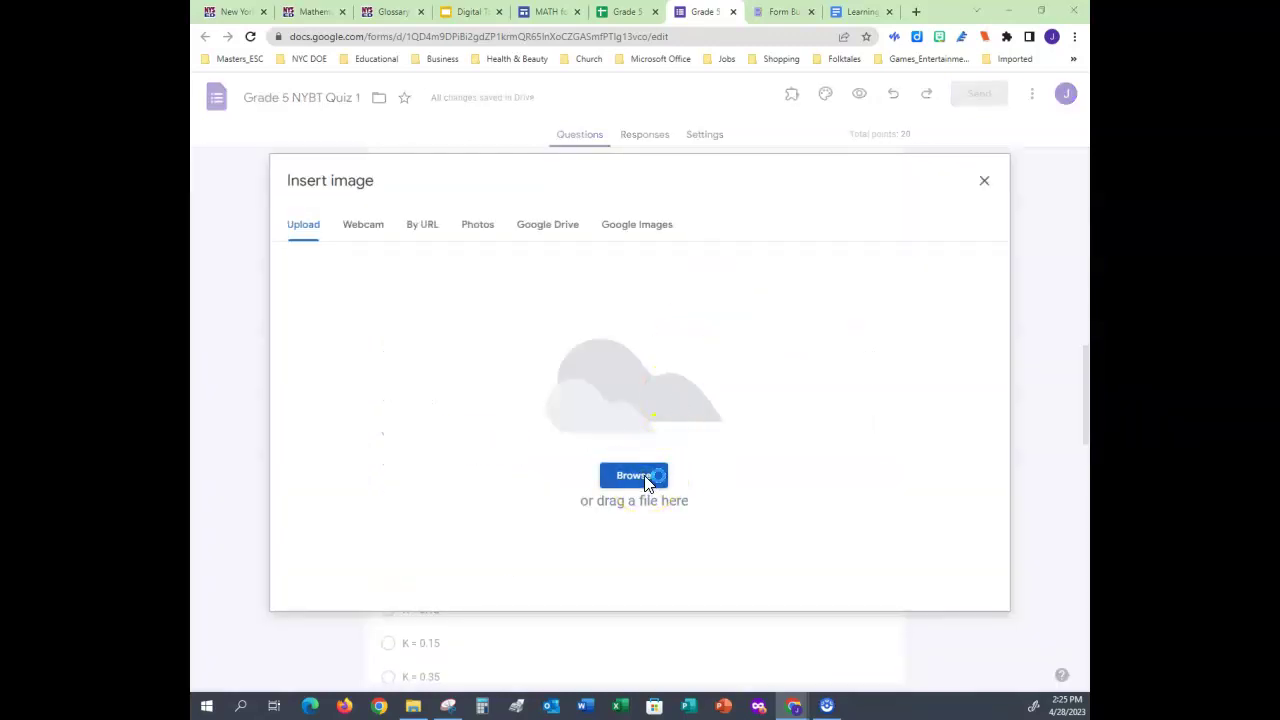
pyautogui.moveTo(1019, 217); pyautogui.dragTo(1023, 486)
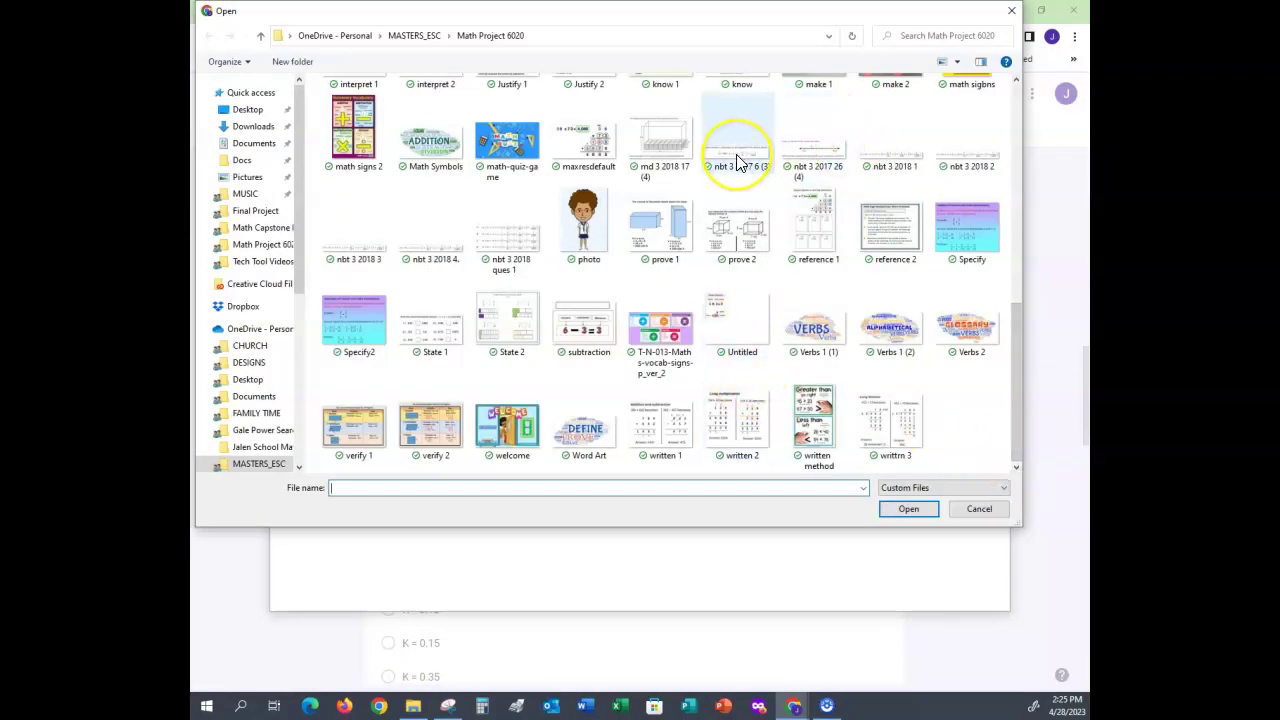
pyautogui.click(820, 165)
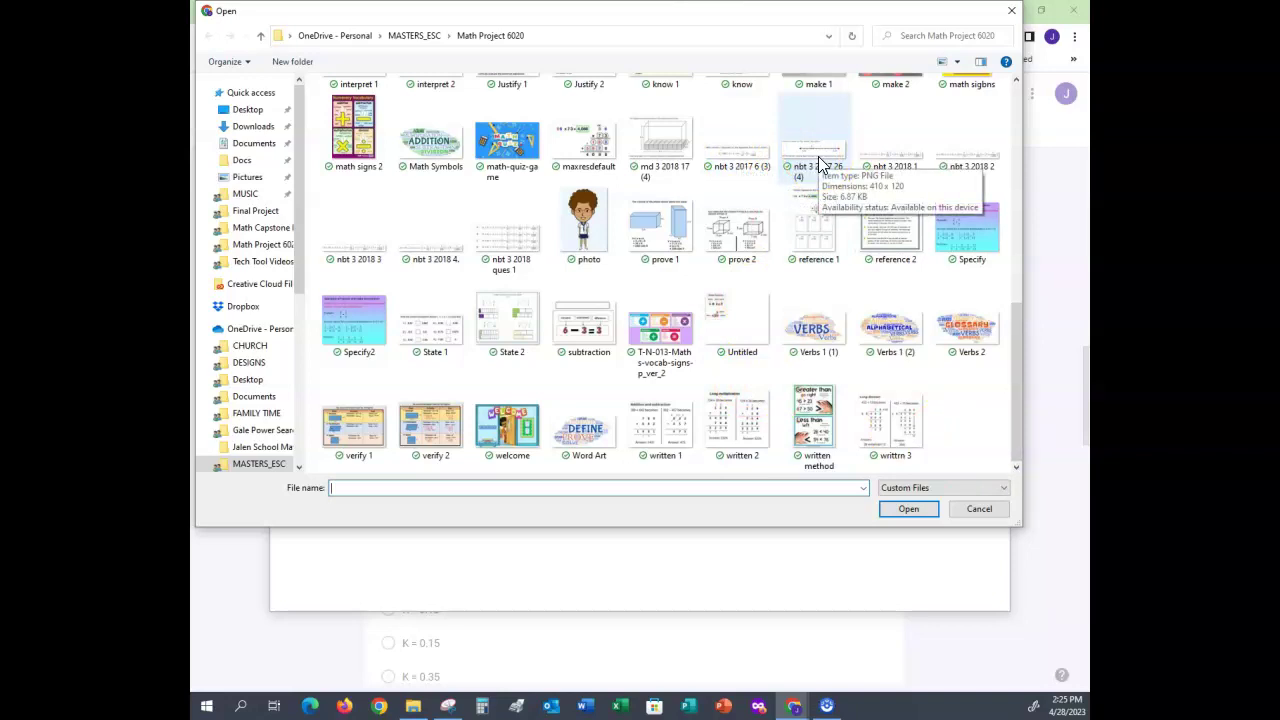
pyautogui.click(733, 150)
pyautogui.click(820, 160)
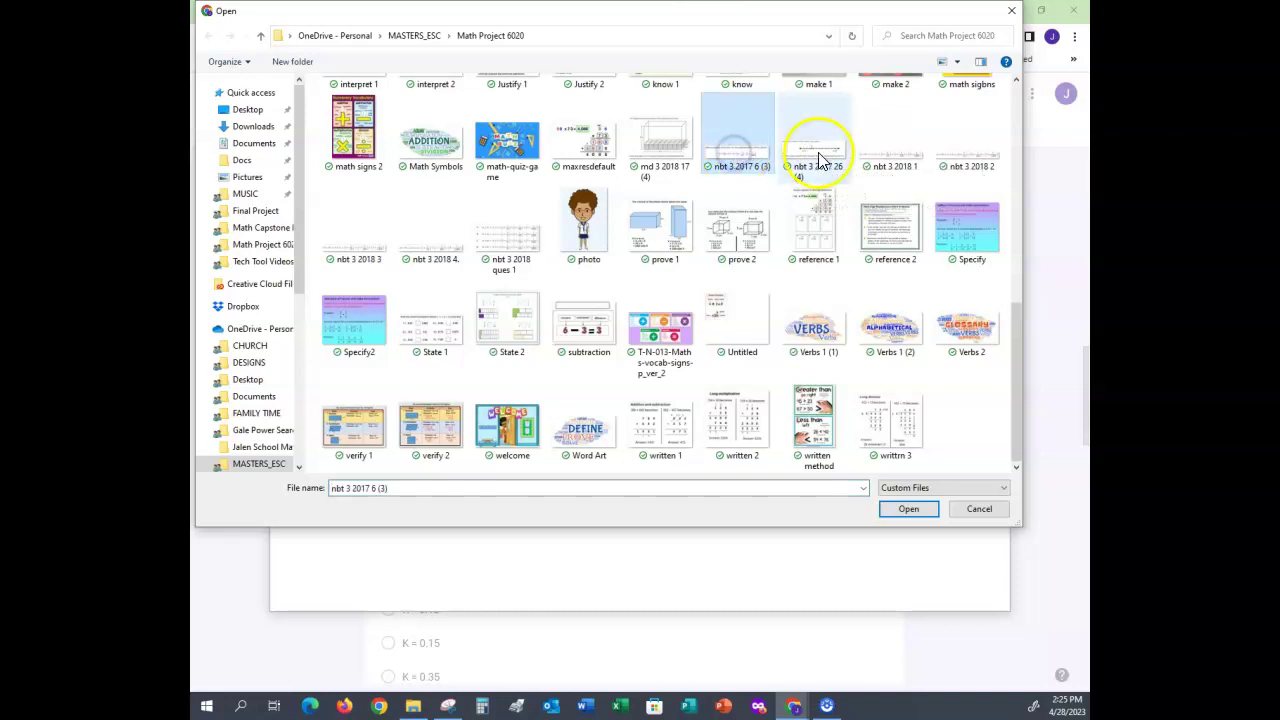
pyautogui.click(915, 511)
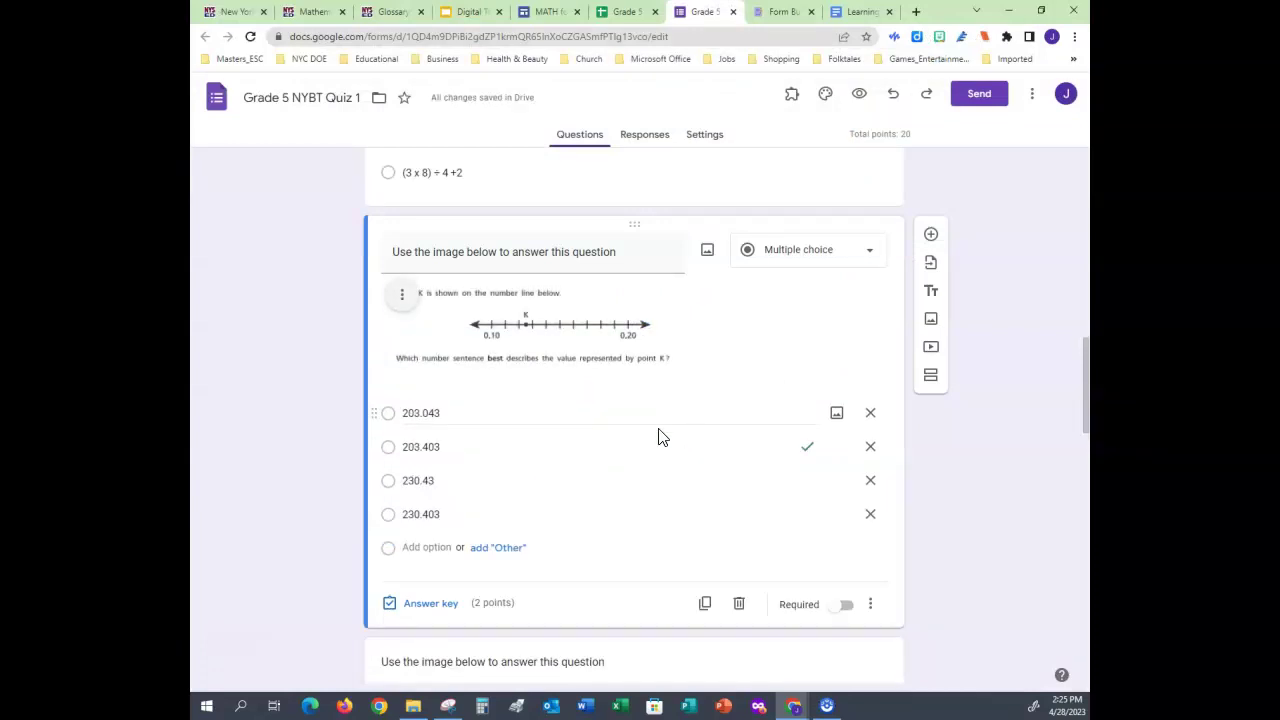
# Step: Start another image upload for the question with the 203.043 option and enlarge the file thumbnails in Math Project 6020
pyautogui.click(708, 254)
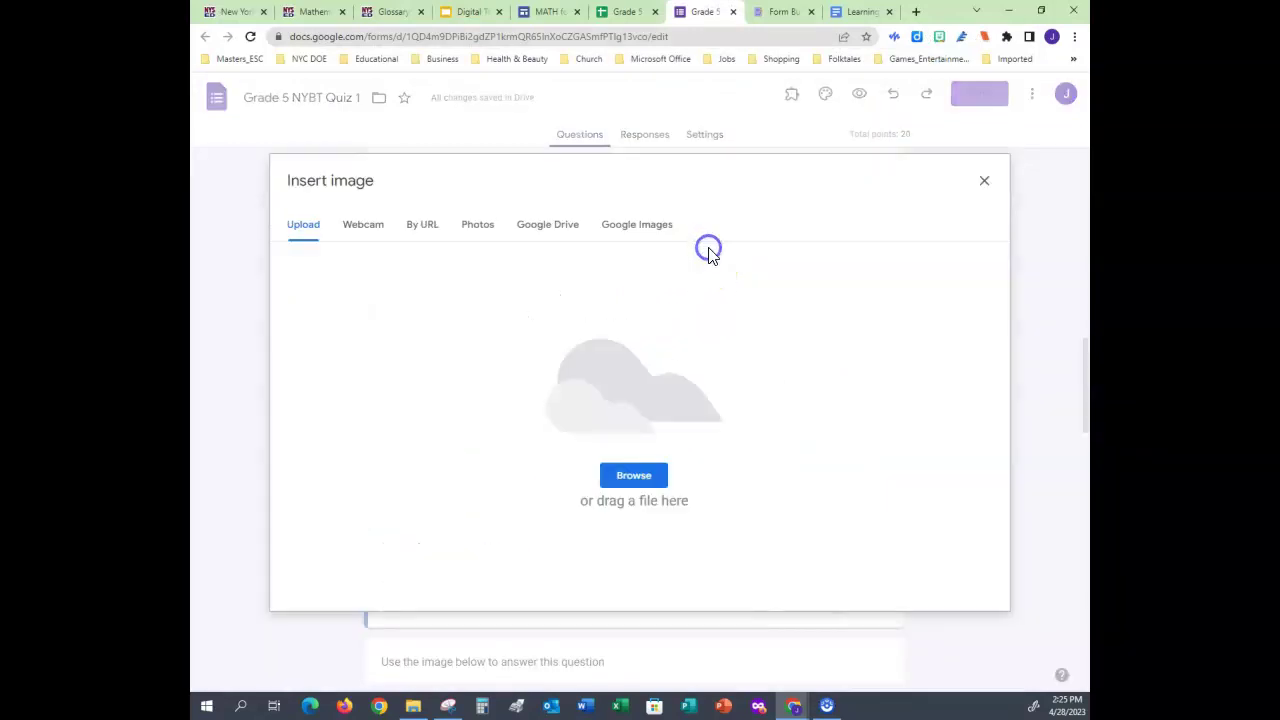
pyautogui.click(638, 477)
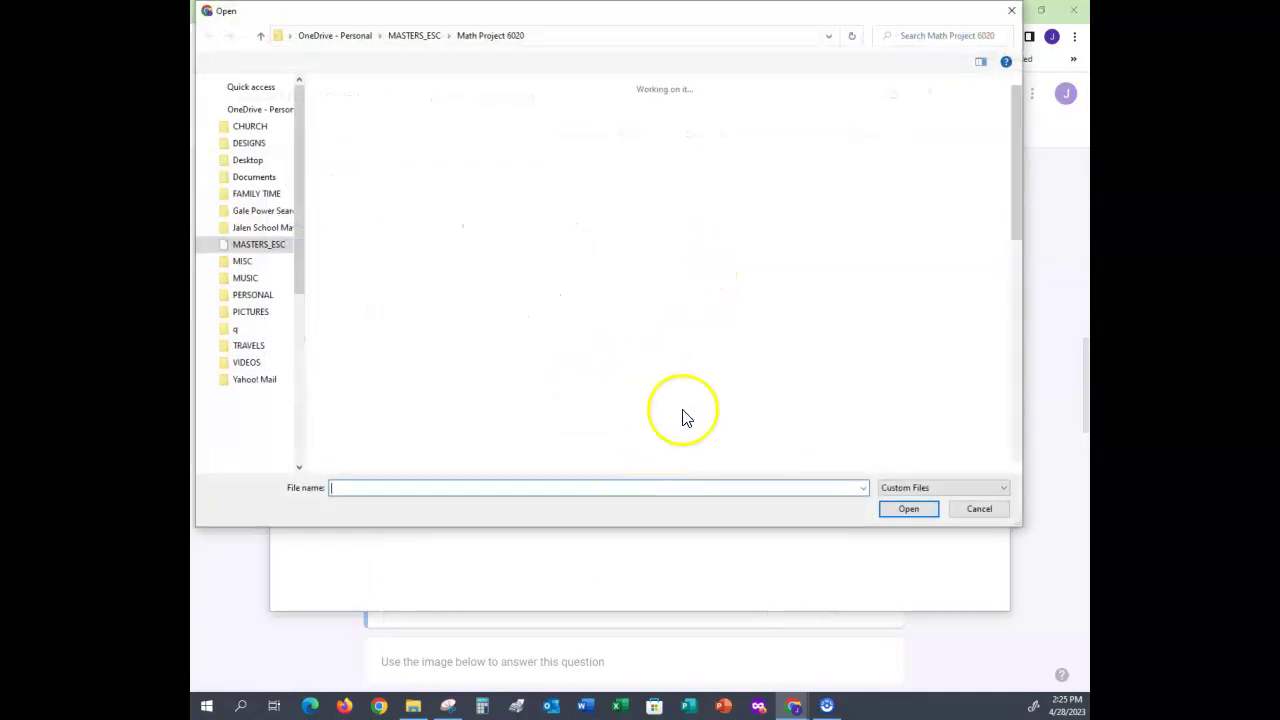
pyautogui.click(950, 62)
pyautogui.click(1012, 35)
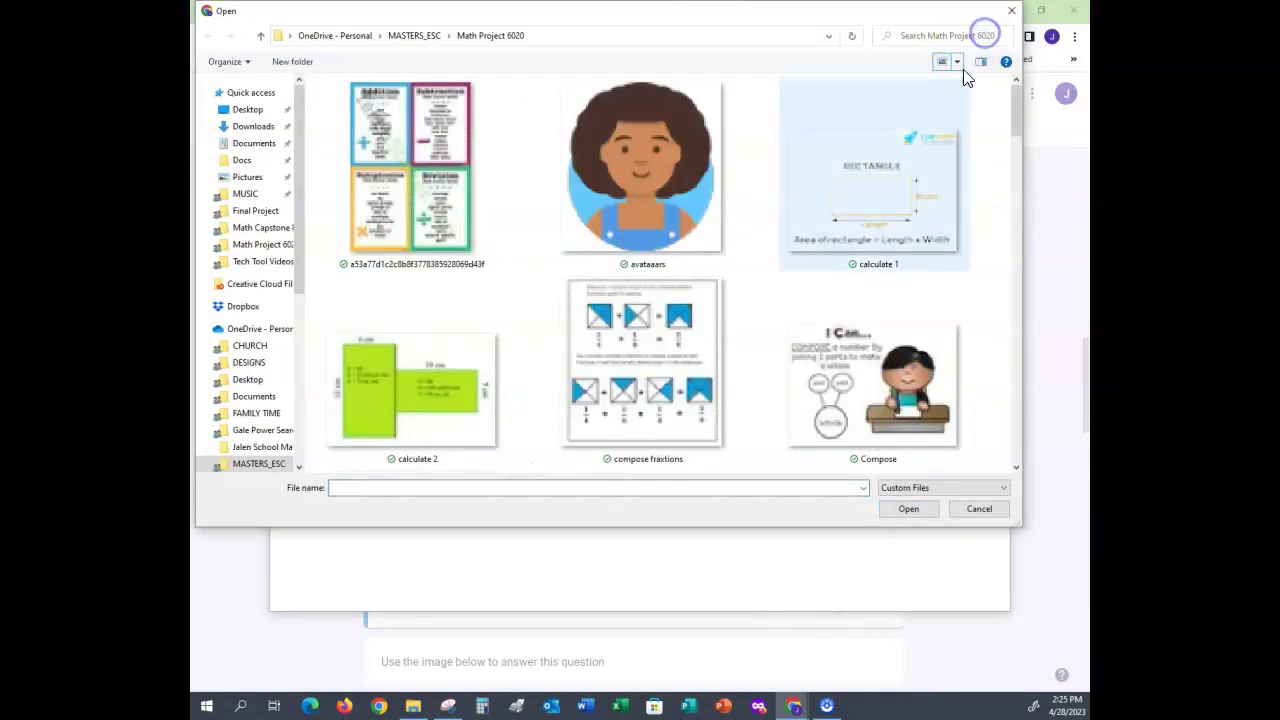
# Step: Find the expanded-form image nbt 3 2017 6 (3) and use it as the image of the question with the 203.043 option
pyautogui.moveTo(1013, 106); pyautogui.dragTo(1055, 425)
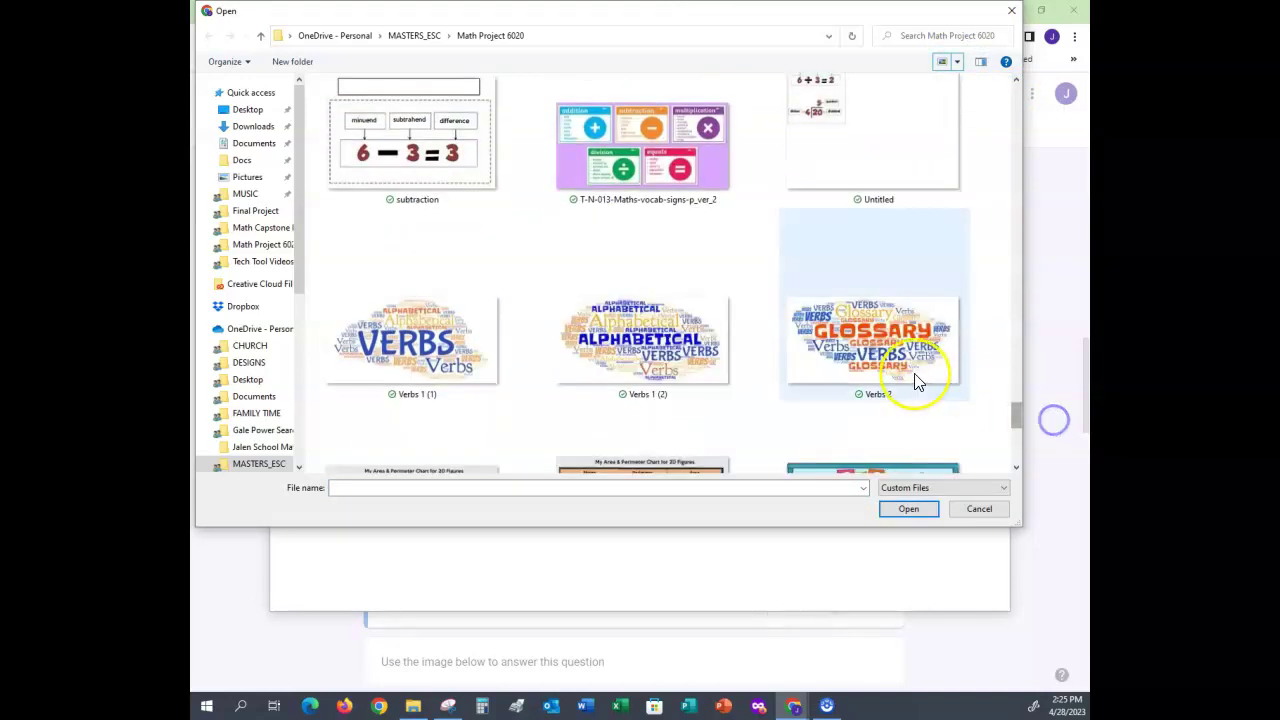
pyautogui.scroll(3, 915, 386)
pyautogui.scroll(3, 918, 382)
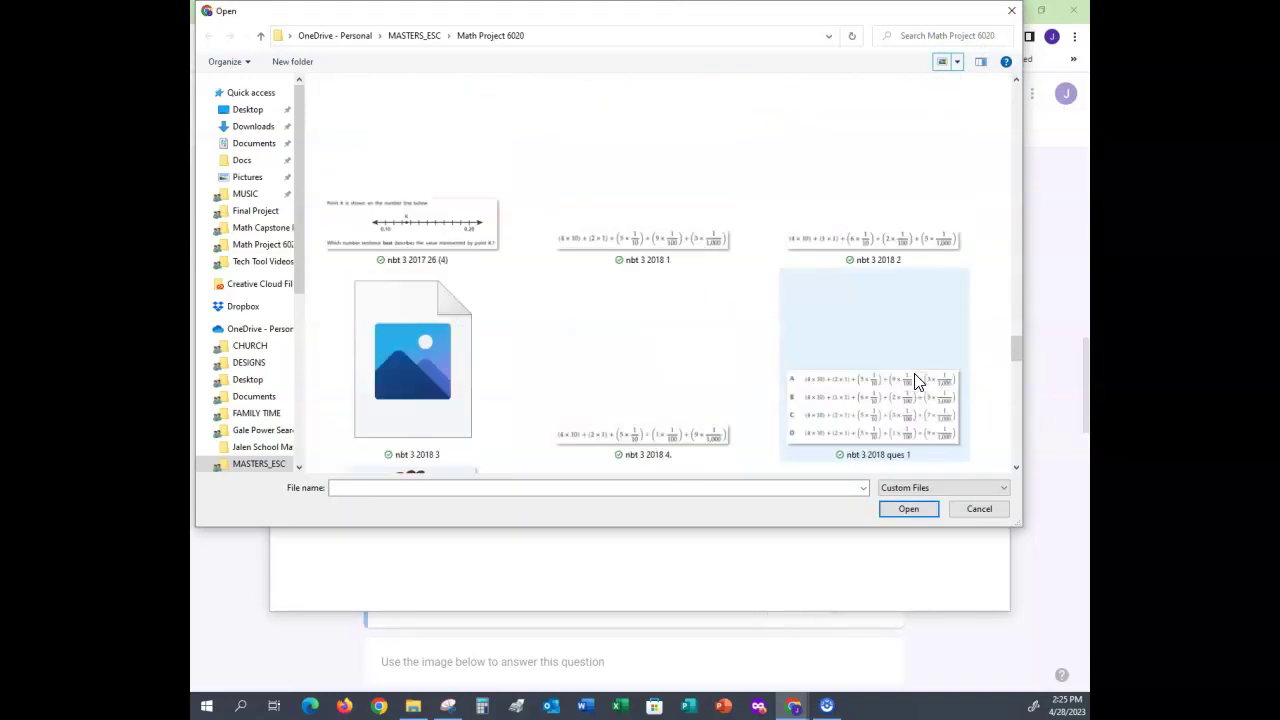
pyautogui.scroll(4, 651, 434)
pyautogui.scroll(-1, 690, 428)
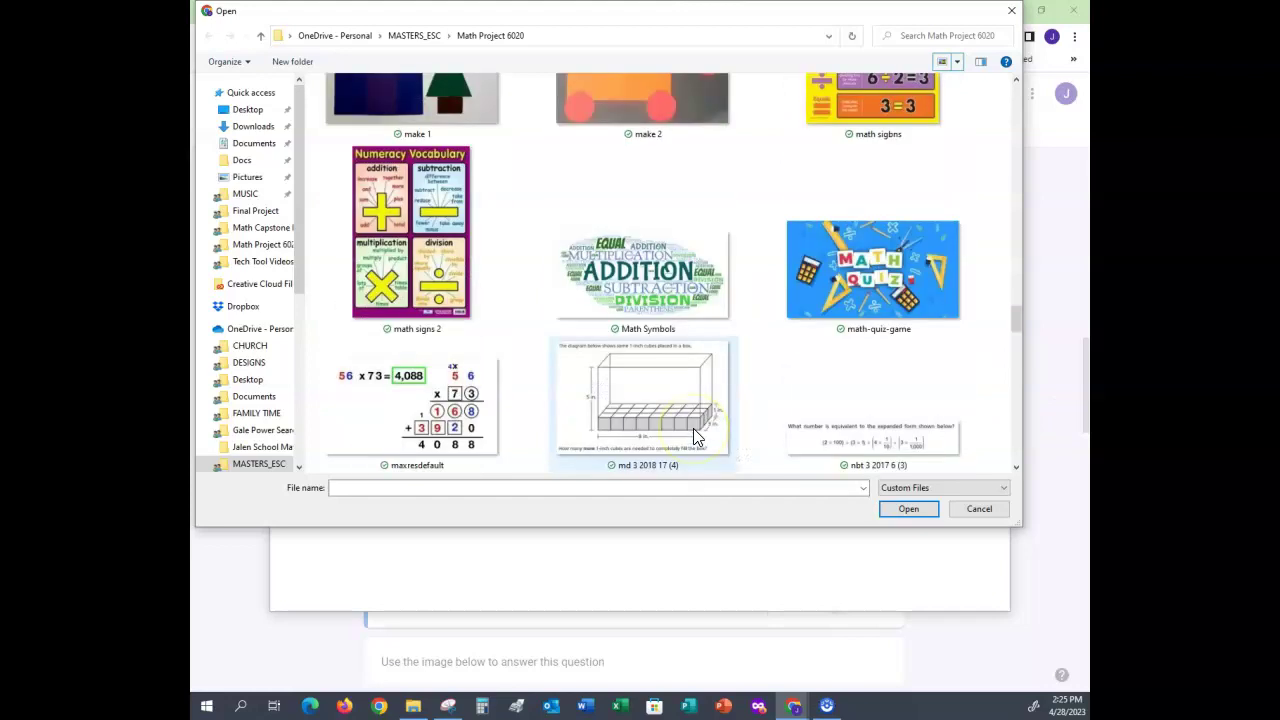
pyautogui.click(1015, 467)
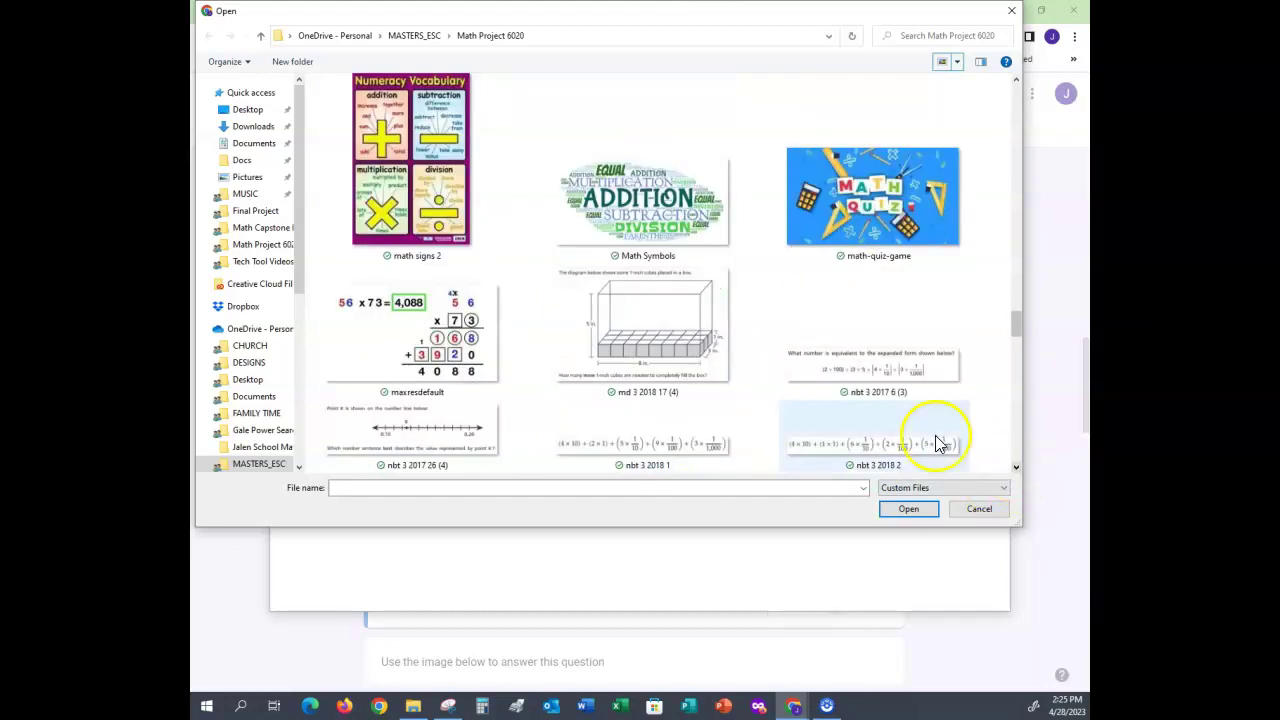
pyautogui.click(889, 366)
pyautogui.click(906, 509)
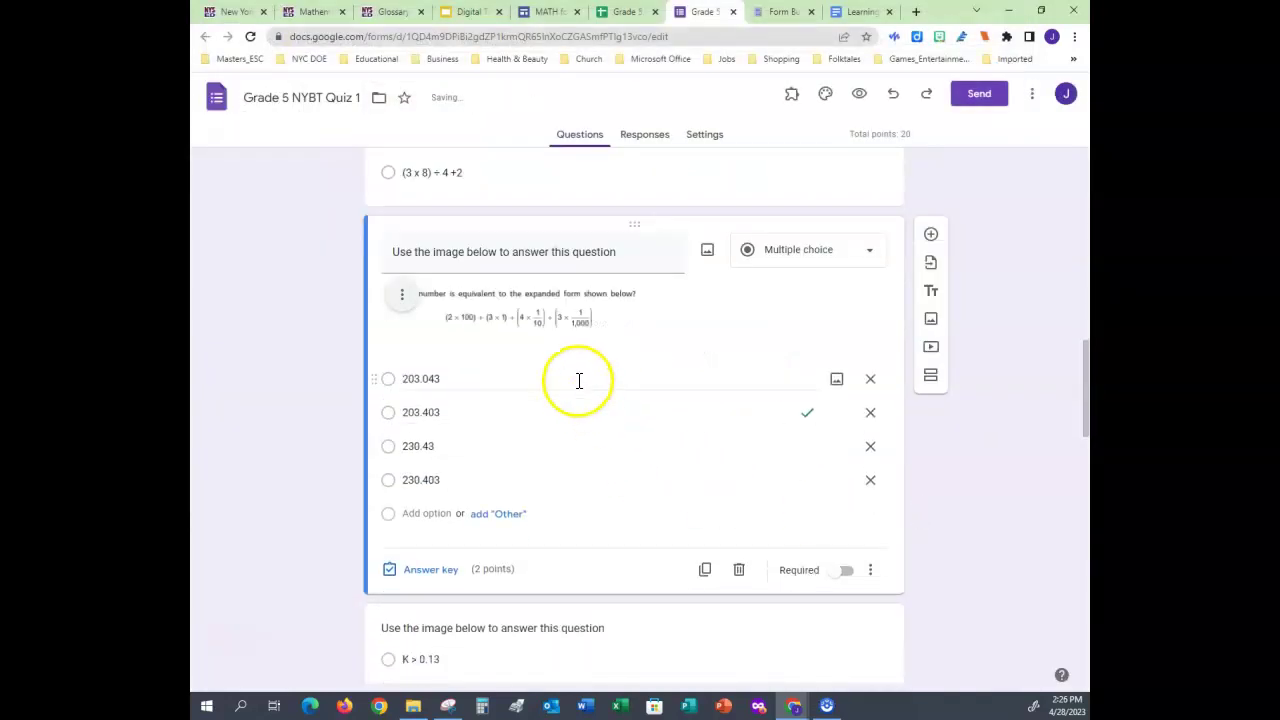
# Step: Insert the number line image nbt 3 2017 26 (4) into the "Use the image below" question with the K > 0.13 option
pyautogui.scroll(-2, 571, 380)
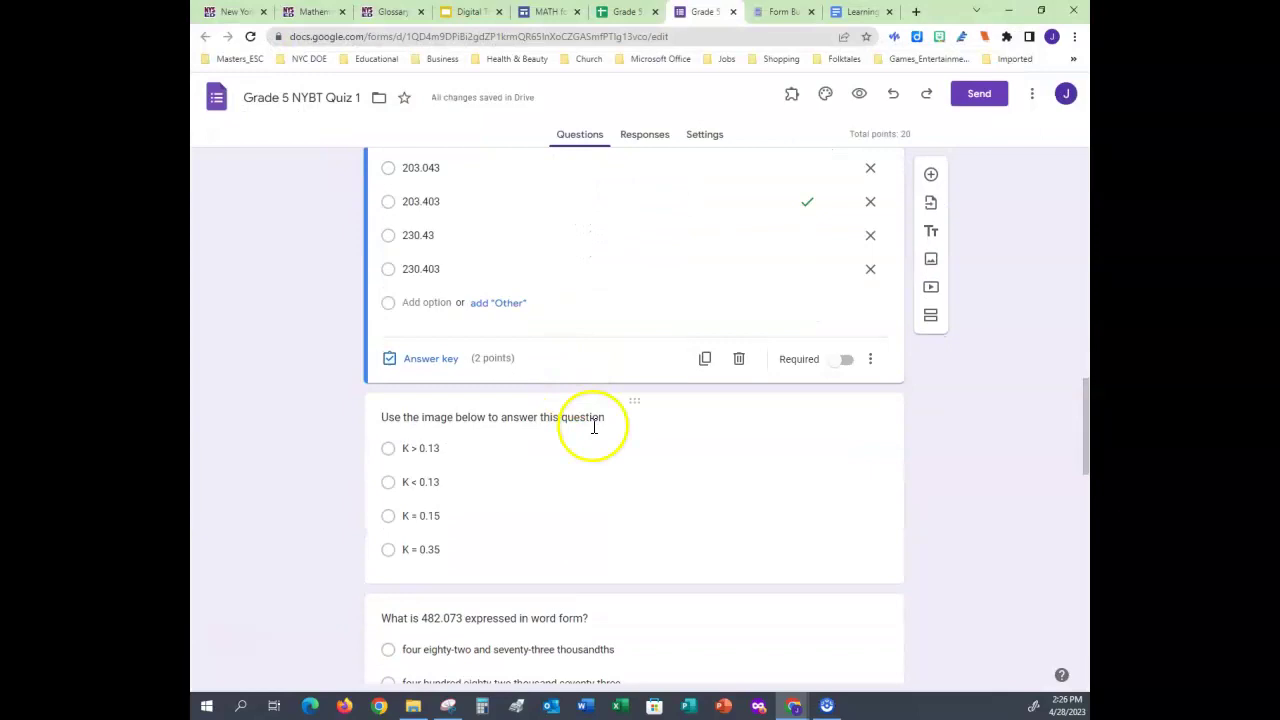
pyautogui.click(640, 401)
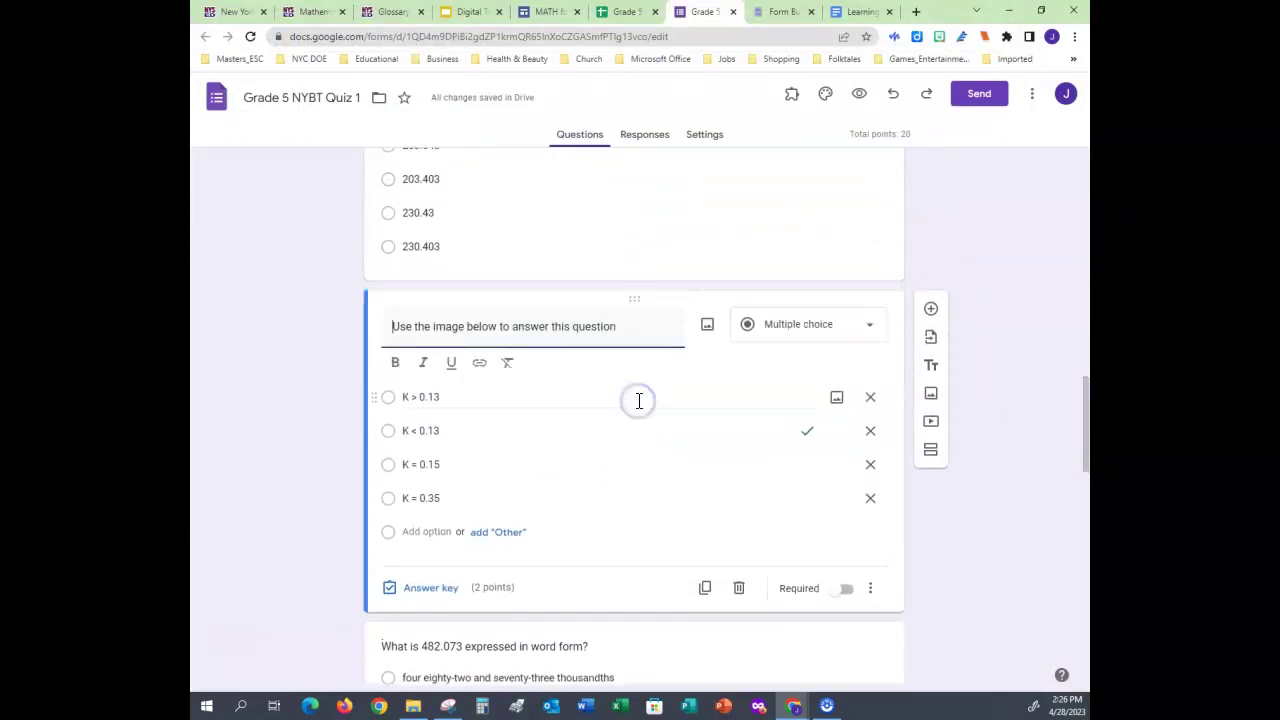
pyautogui.click(710, 325)
pyautogui.click(648, 478)
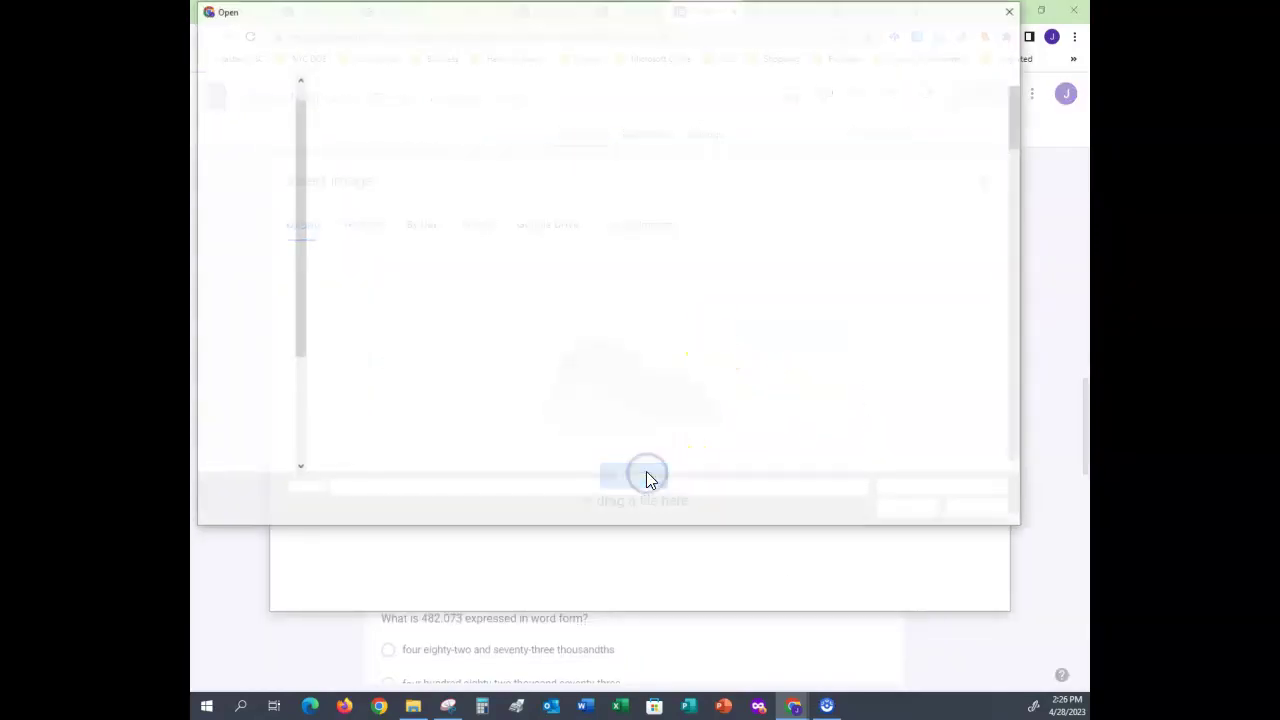
pyautogui.moveTo(1020, 106); pyautogui.dragTo(1031, 347)
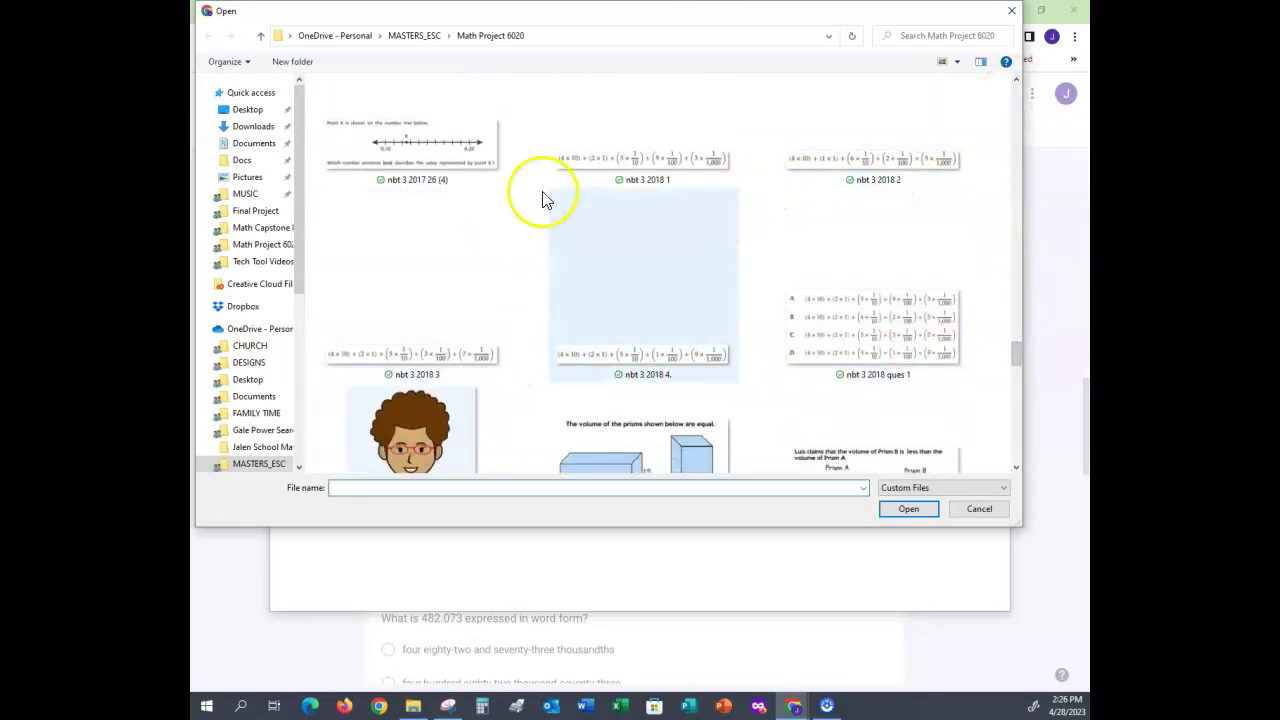
pyautogui.click(416, 143)
pyautogui.click(912, 510)
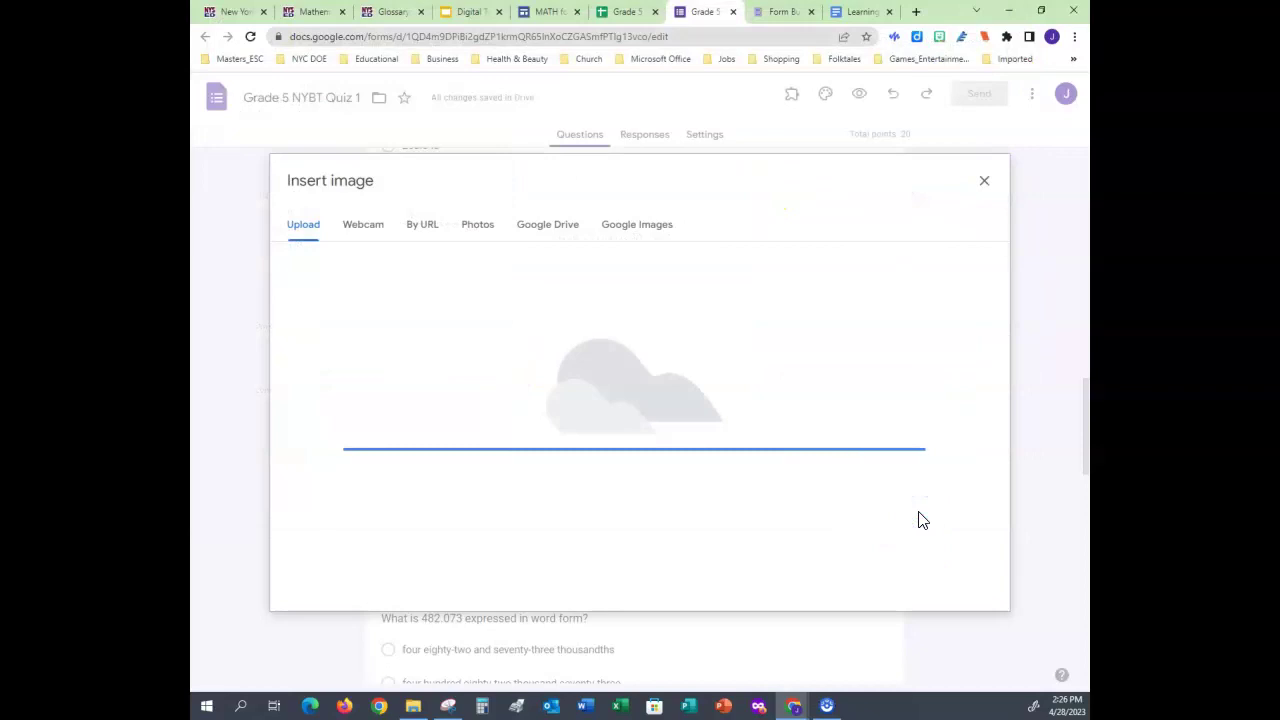
# Step: Look through the remaining questions to the end of the form and return to its beginning
pyautogui.scroll(-5, 640, 477)
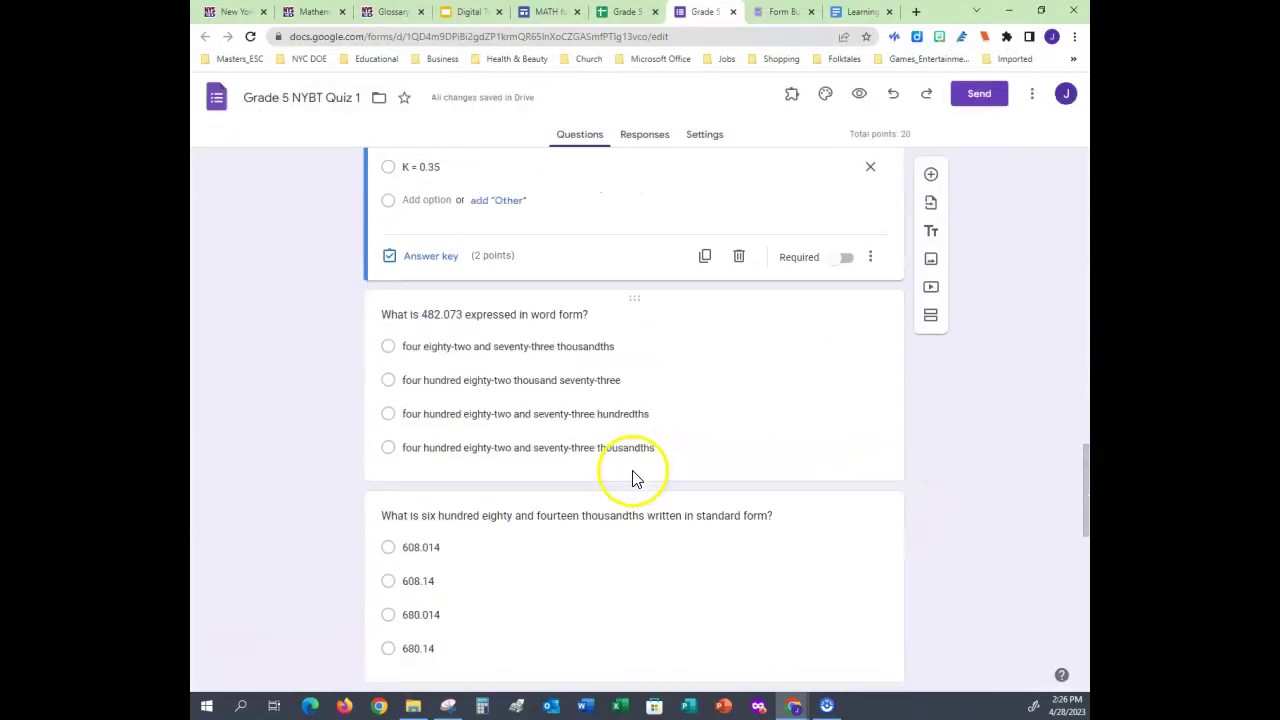
pyautogui.scroll(-10, 632, 478)
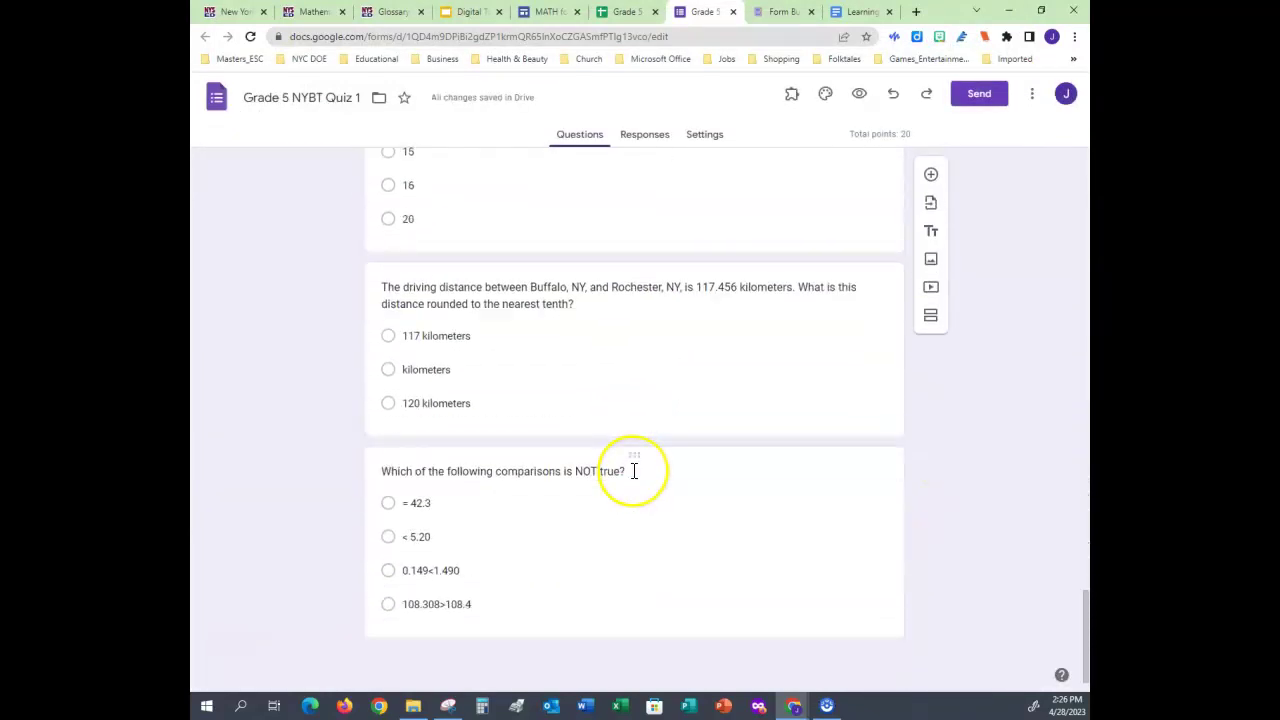
pyautogui.scroll(15, 623, 475)
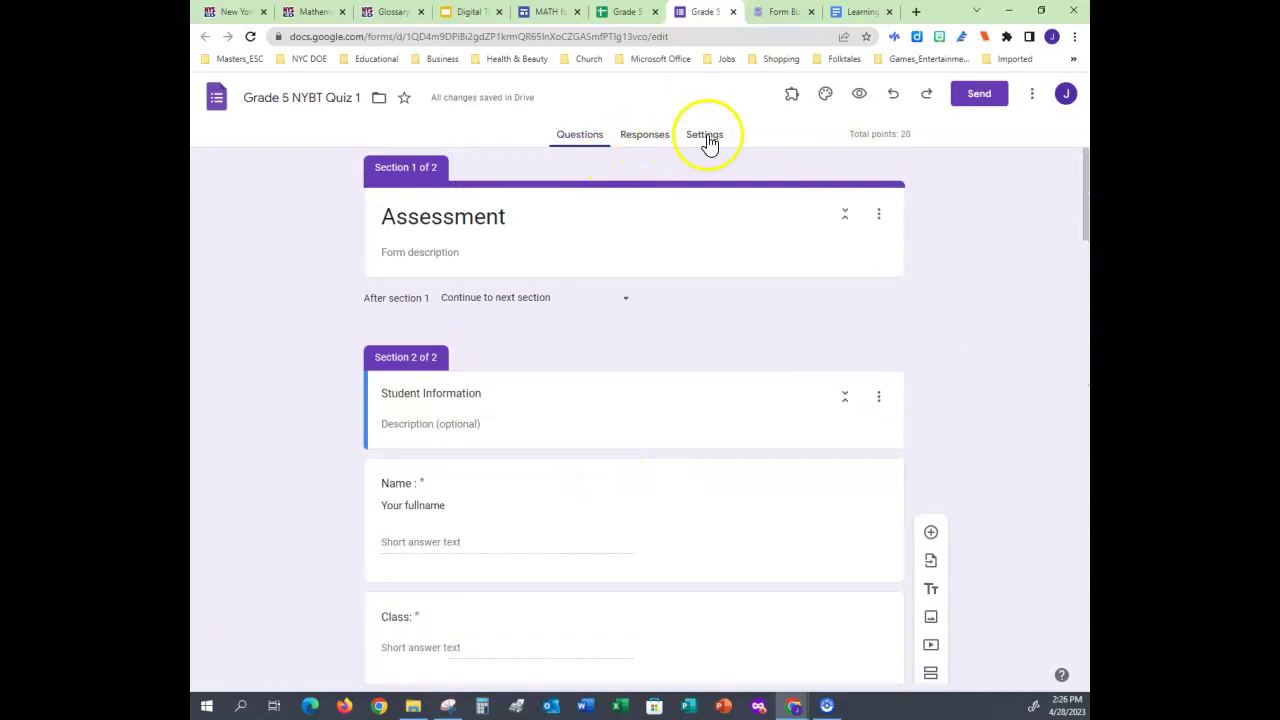
# Step: Review the form's quiz settings and turn on Limit to 1 response in the response settings
pyautogui.click(707, 140)
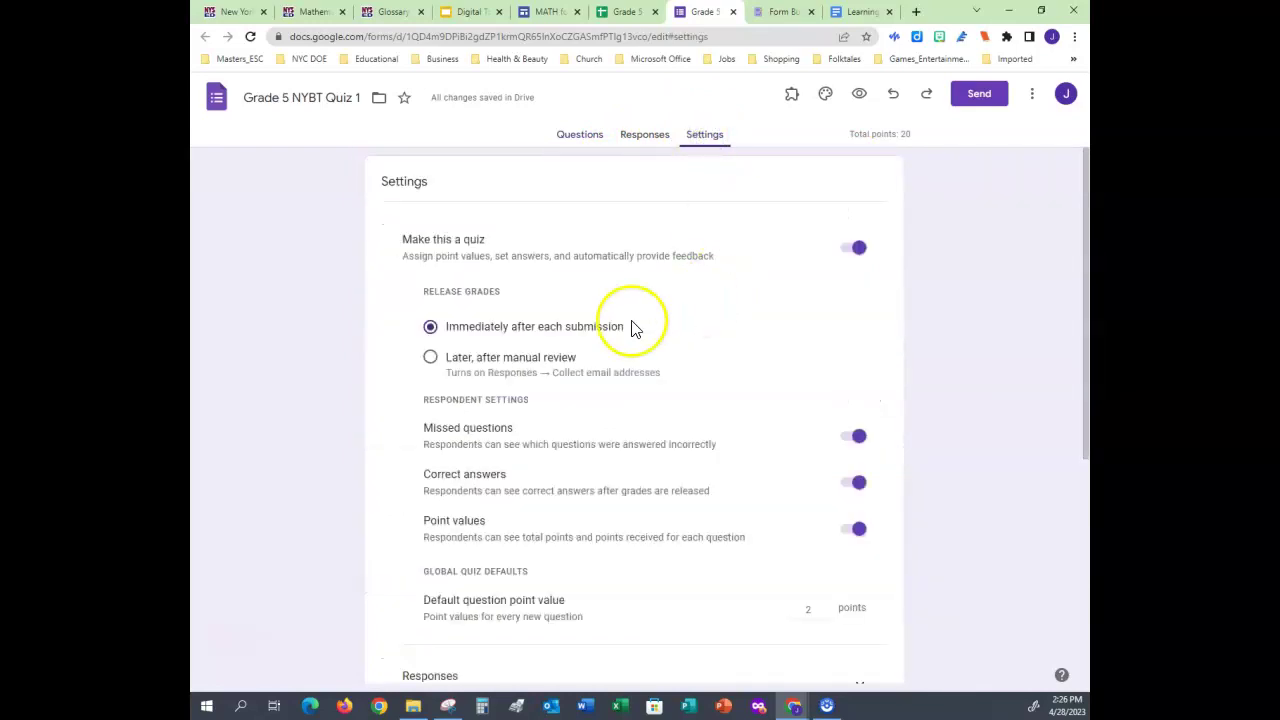
pyautogui.scroll(-1, 586, 343)
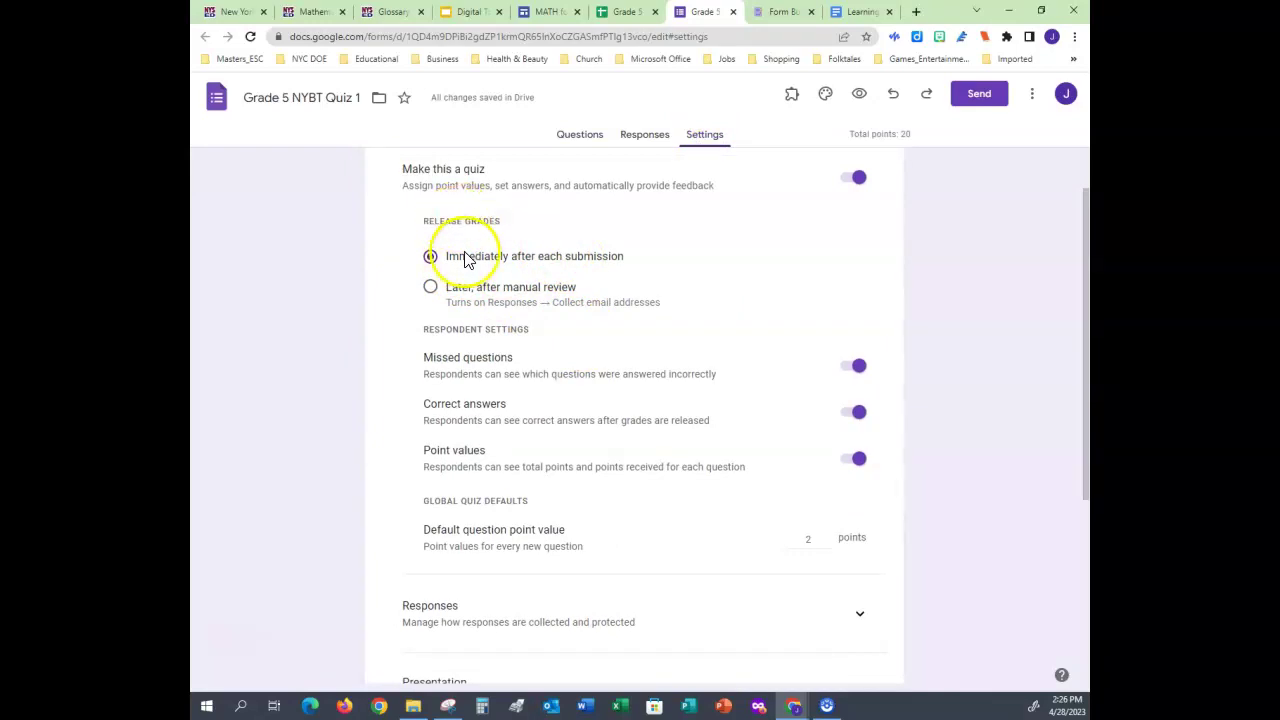
pyautogui.scroll(-2, 560, 408)
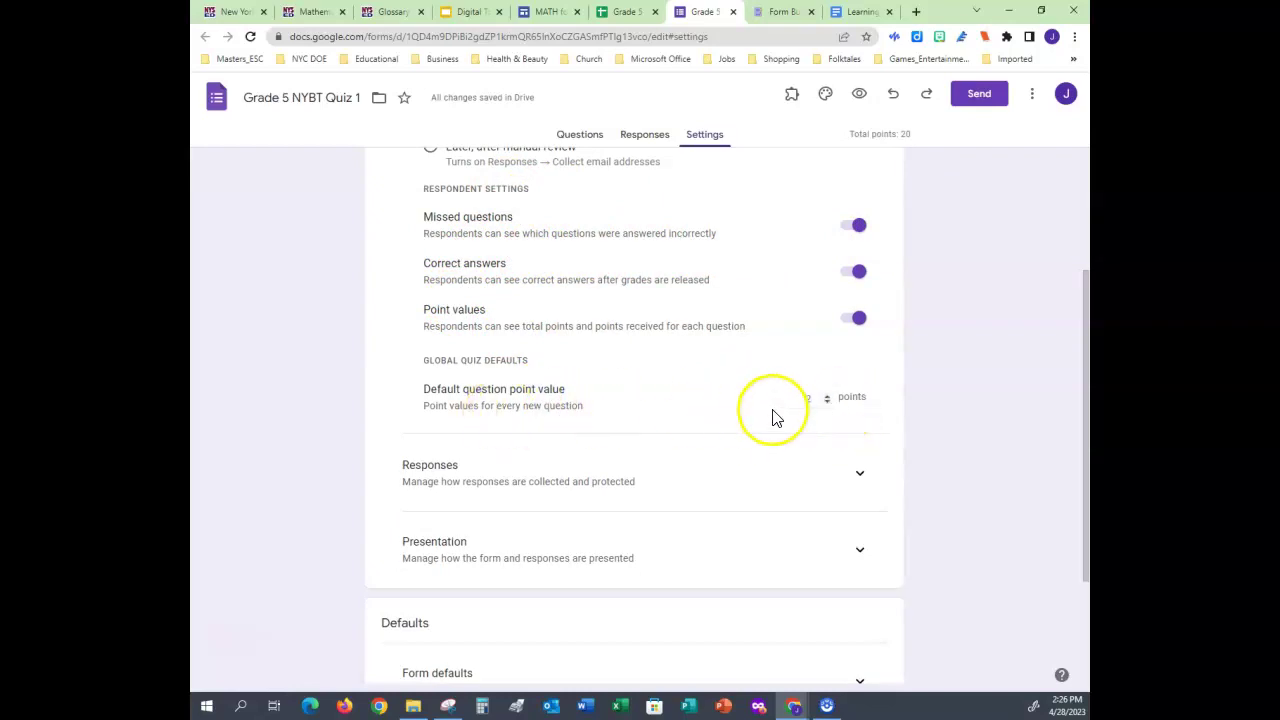
pyautogui.scroll(-2, 640, 410)
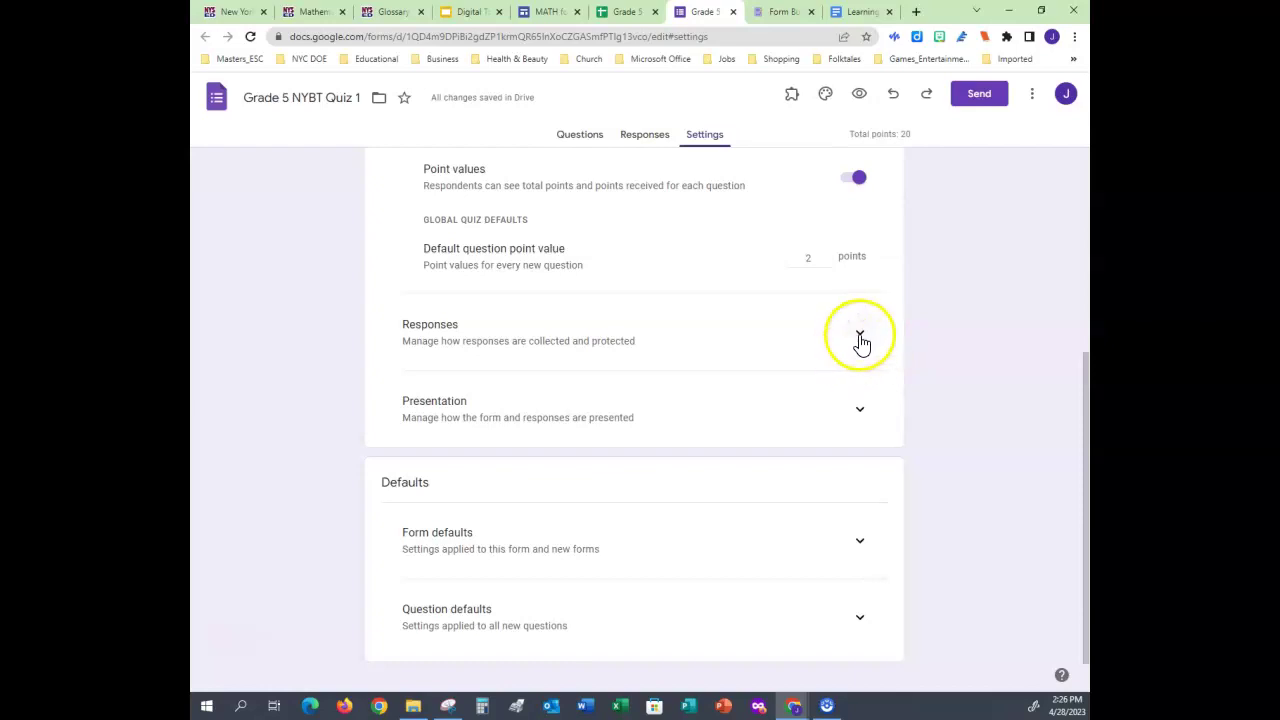
pyautogui.click(862, 336)
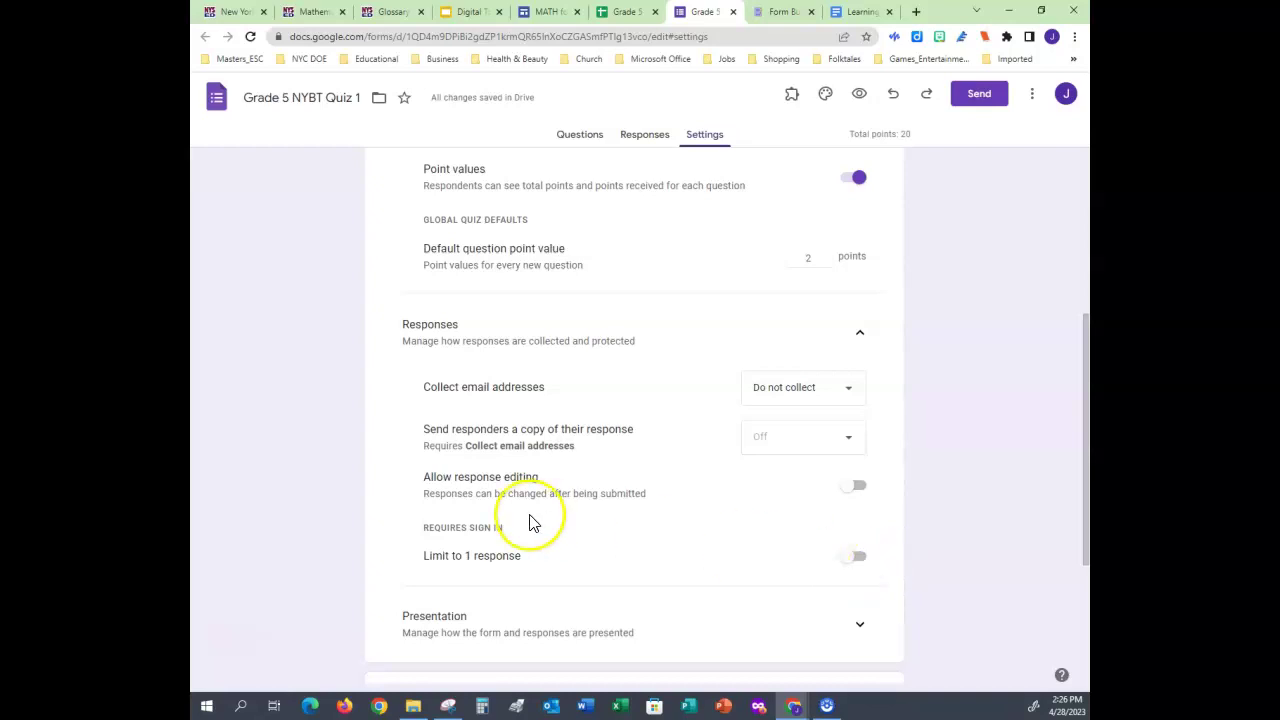
pyautogui.click(860, 560)
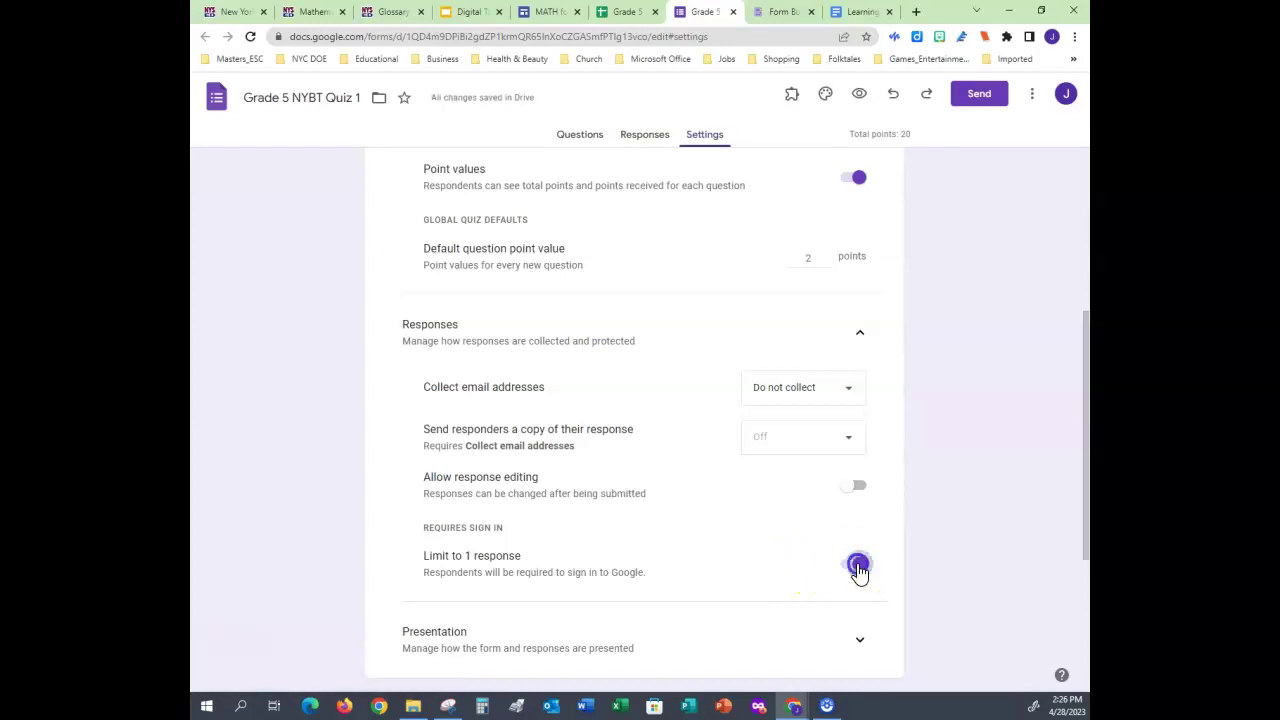
# Step: Turn off Limit to 1 response, Show link to submit another response and Shuffle question order in the form's response and presentation settings
pyautogui.click(858, 566)
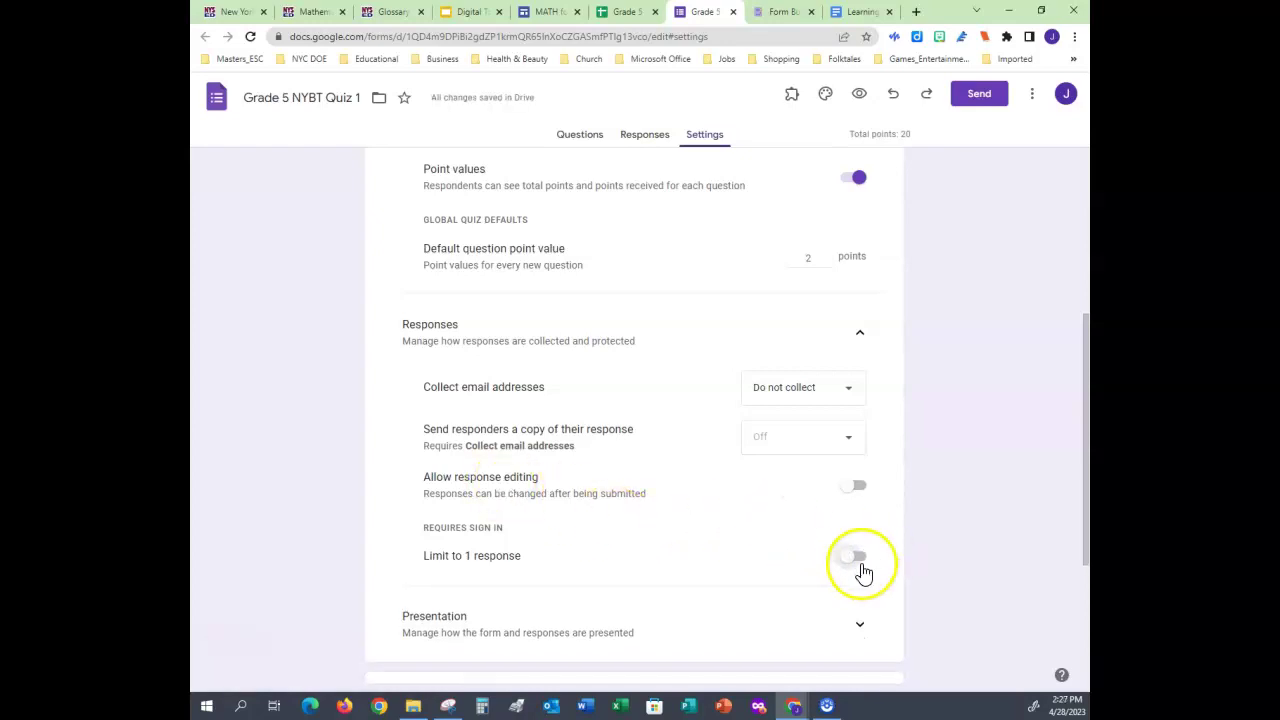
pyautogui.scroll(-2, 632, 503)
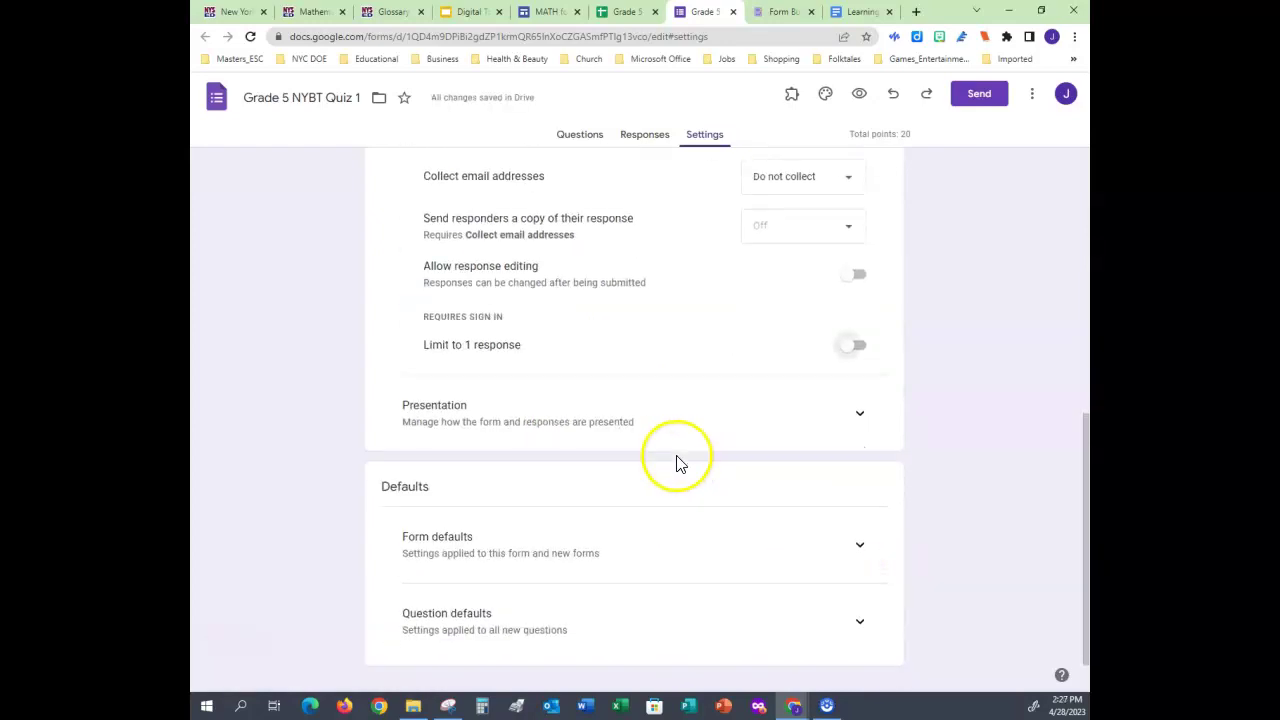
pyautogui.click(861, 419)
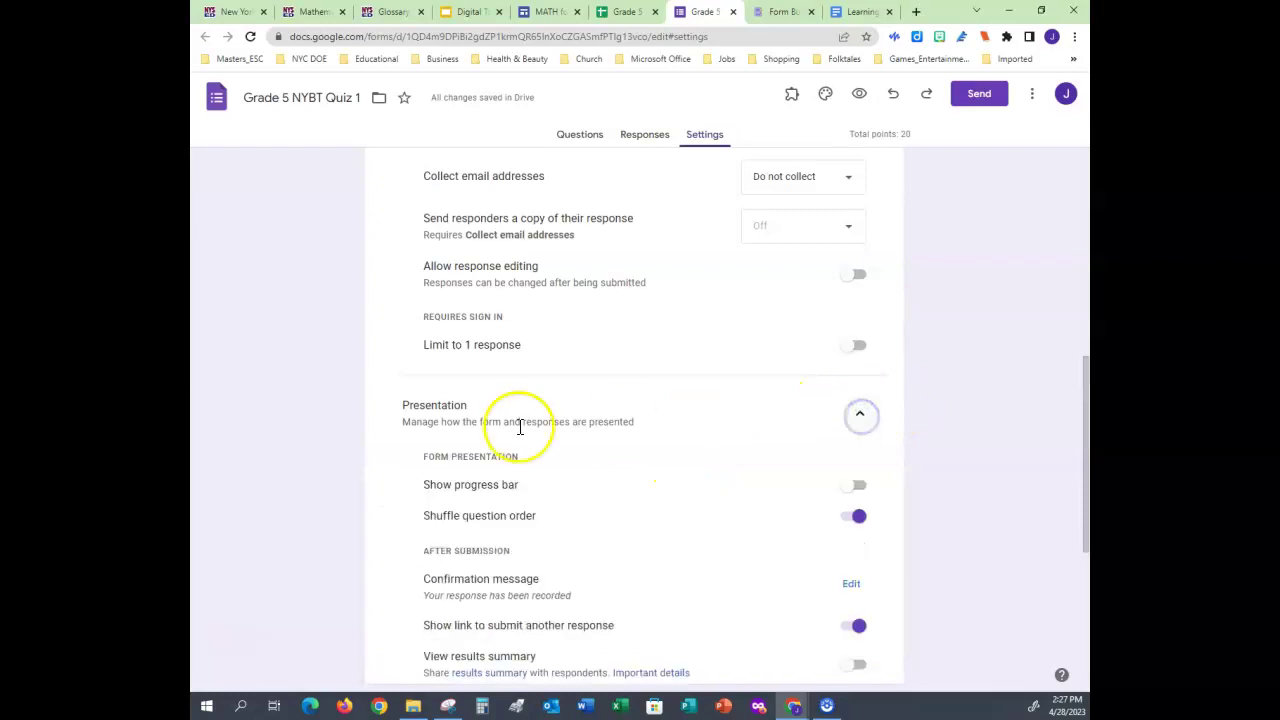
pyautogui.scroll(-1, 614, 458)
pyautogui.scroll(-2, 614, 458)
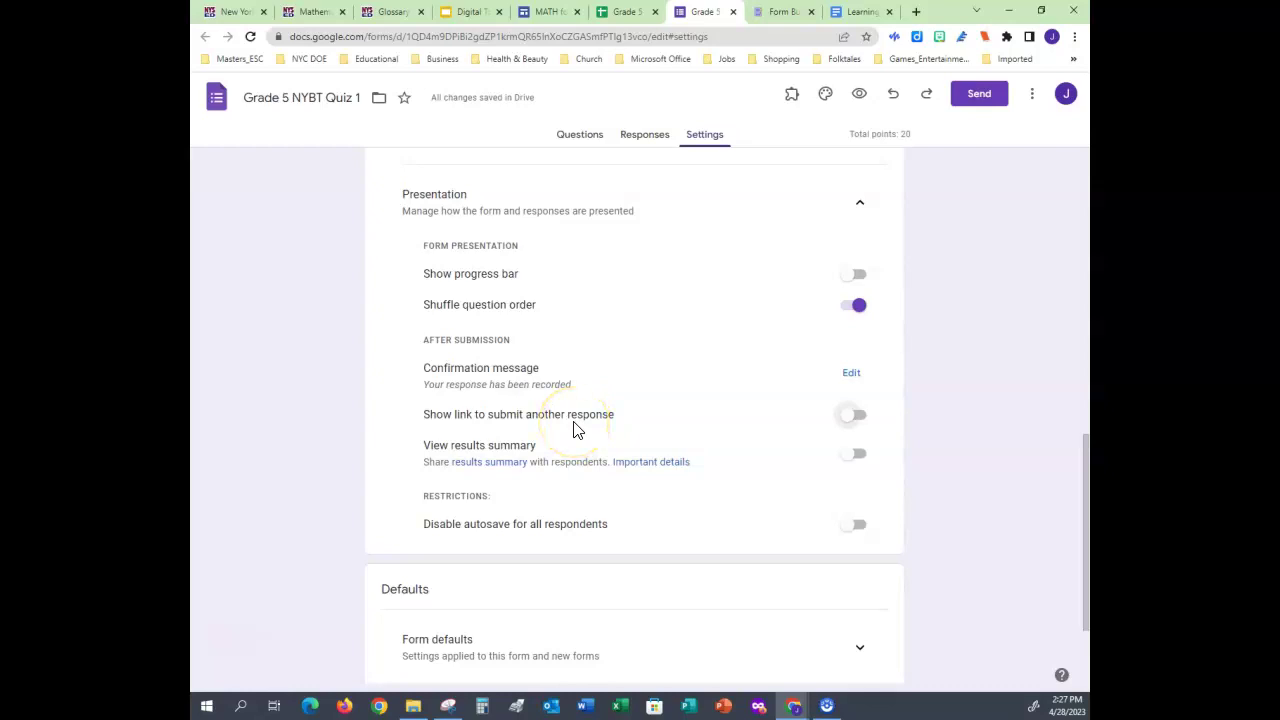
pyautogui.click(853, 306)
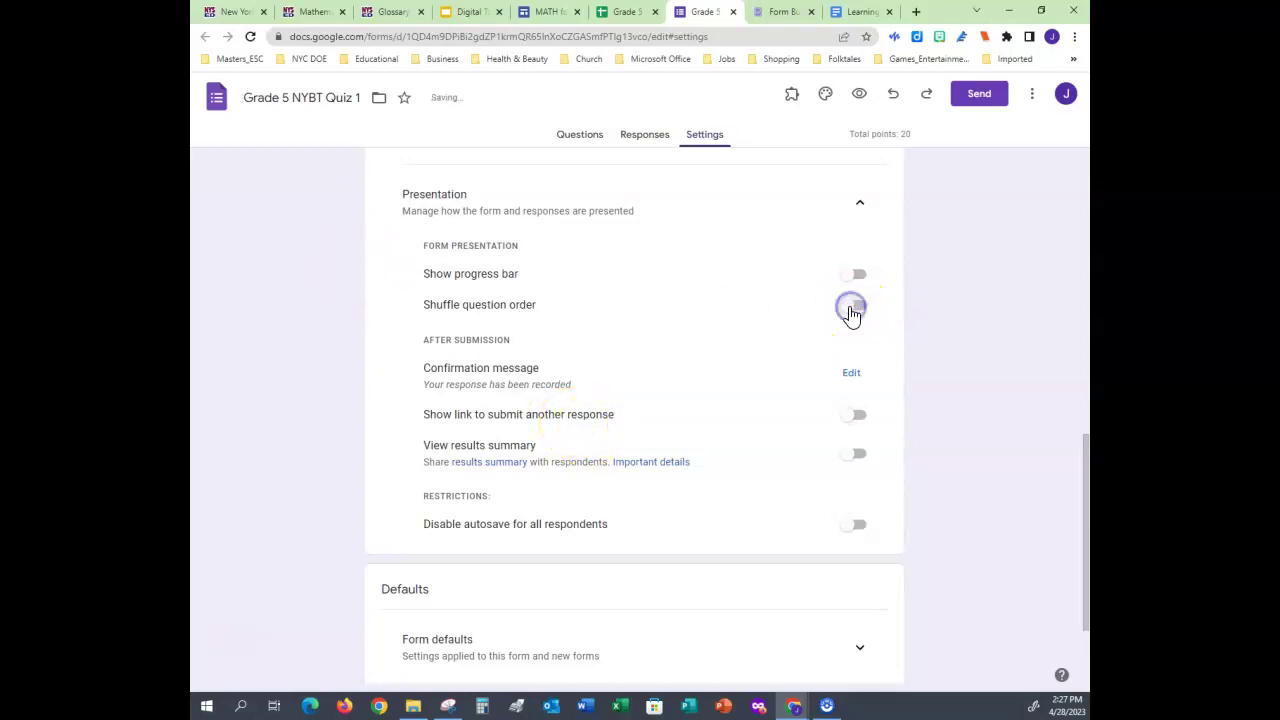
# Step: Examine the form defaults and question defaults, including the option that makes questions required, without changing them
pyautogui.scroll(-3, 538, 449)
pyautogui.click(859, 508)
pyautogui.scroll(-1, 740, 480)
pyautogui.click(860, 440)
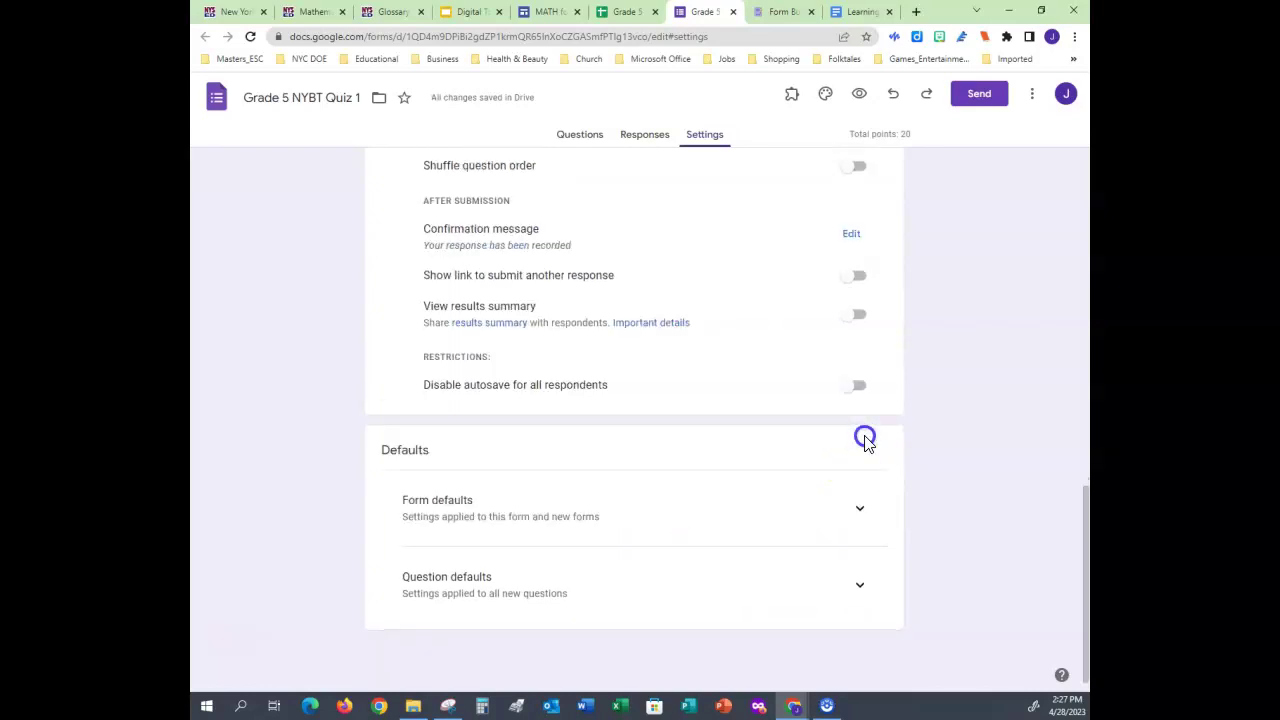
pyautogui.click(859, 584)
pyautogui.scroll(-1, 700, 540)
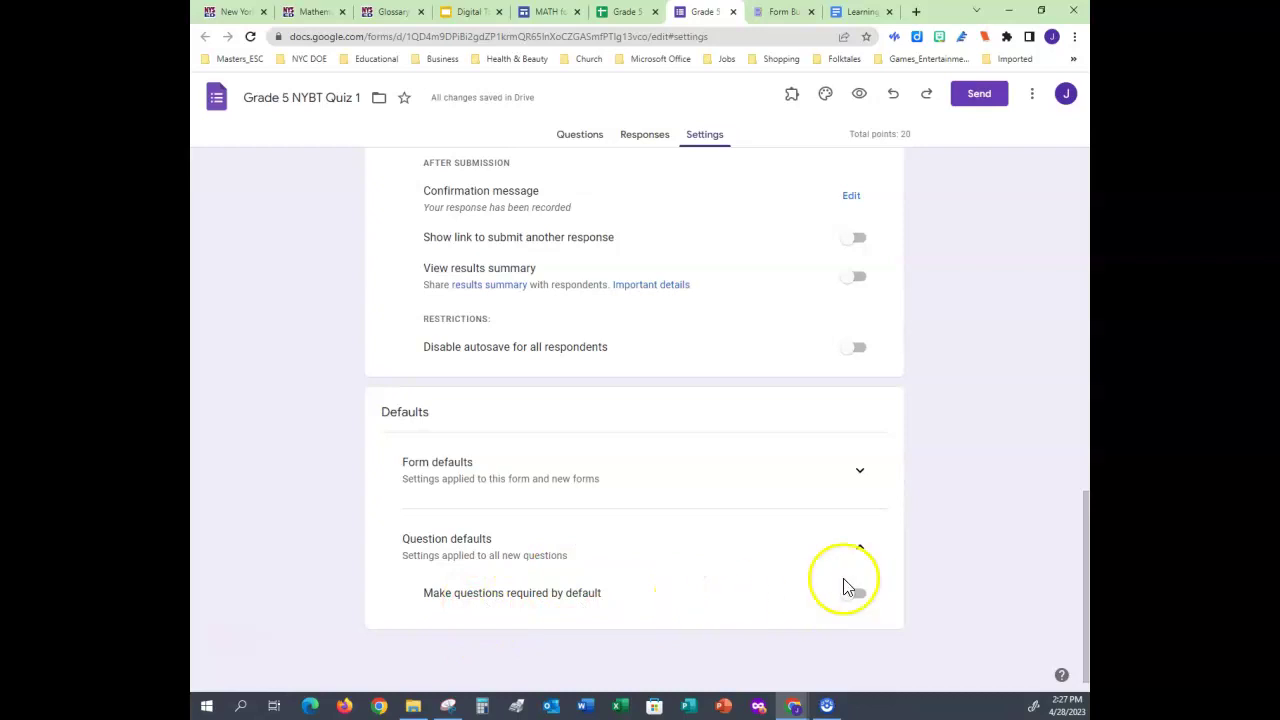
pyautogui.click(860, 546)
# Step: Return to the beginning of the settings, check the form's responses and go back to its questions
pyautogui.scroll(7, 865, 548)
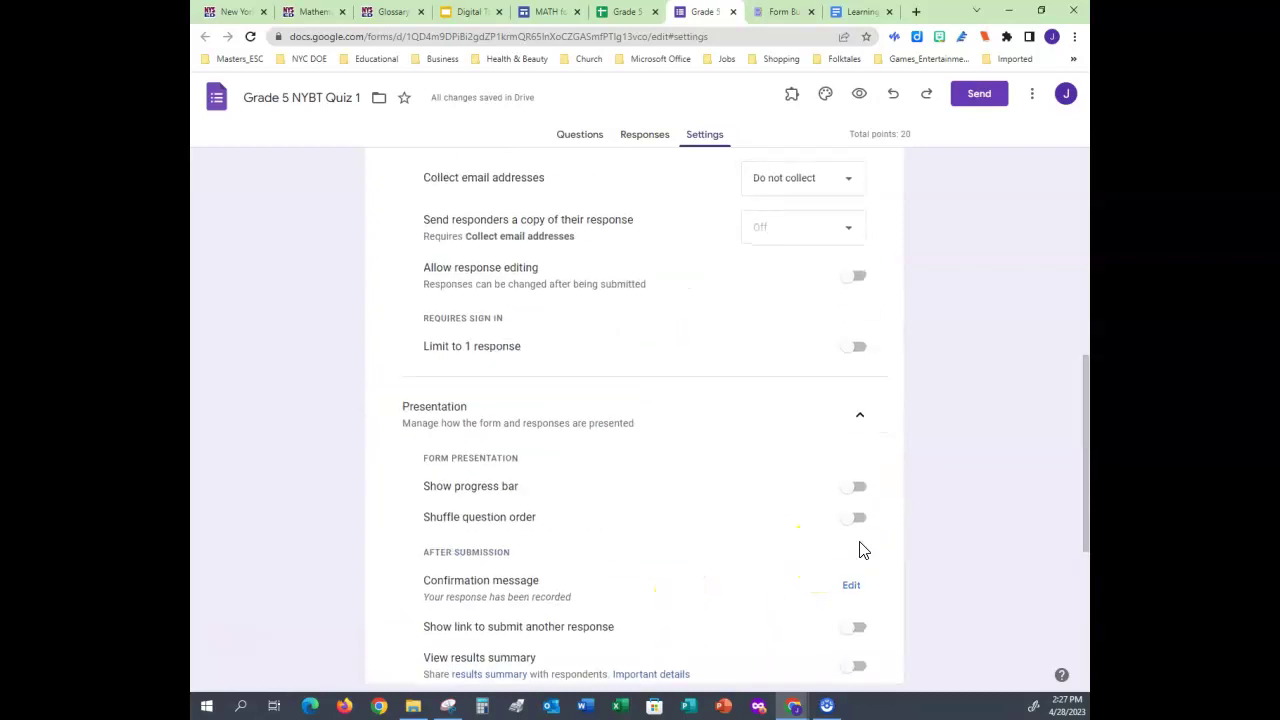
pyautogui.scroll(2, 862, 551)
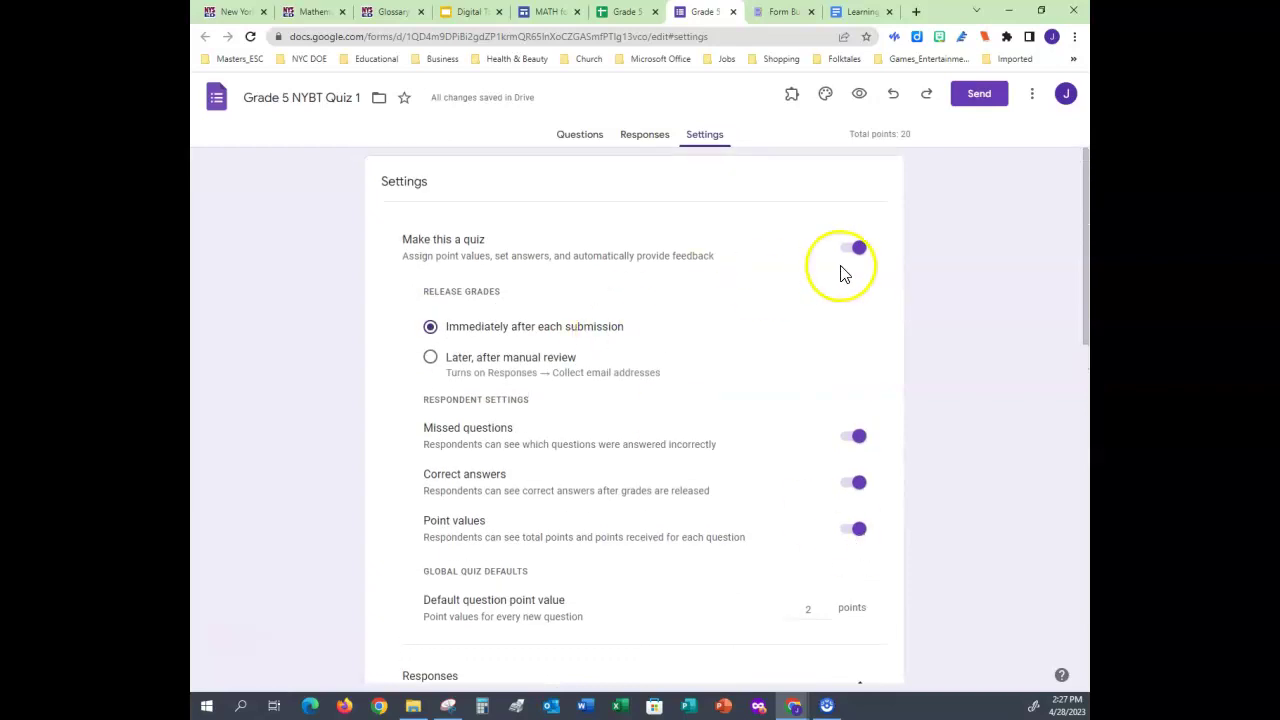
pyautogui.click(637, 140)
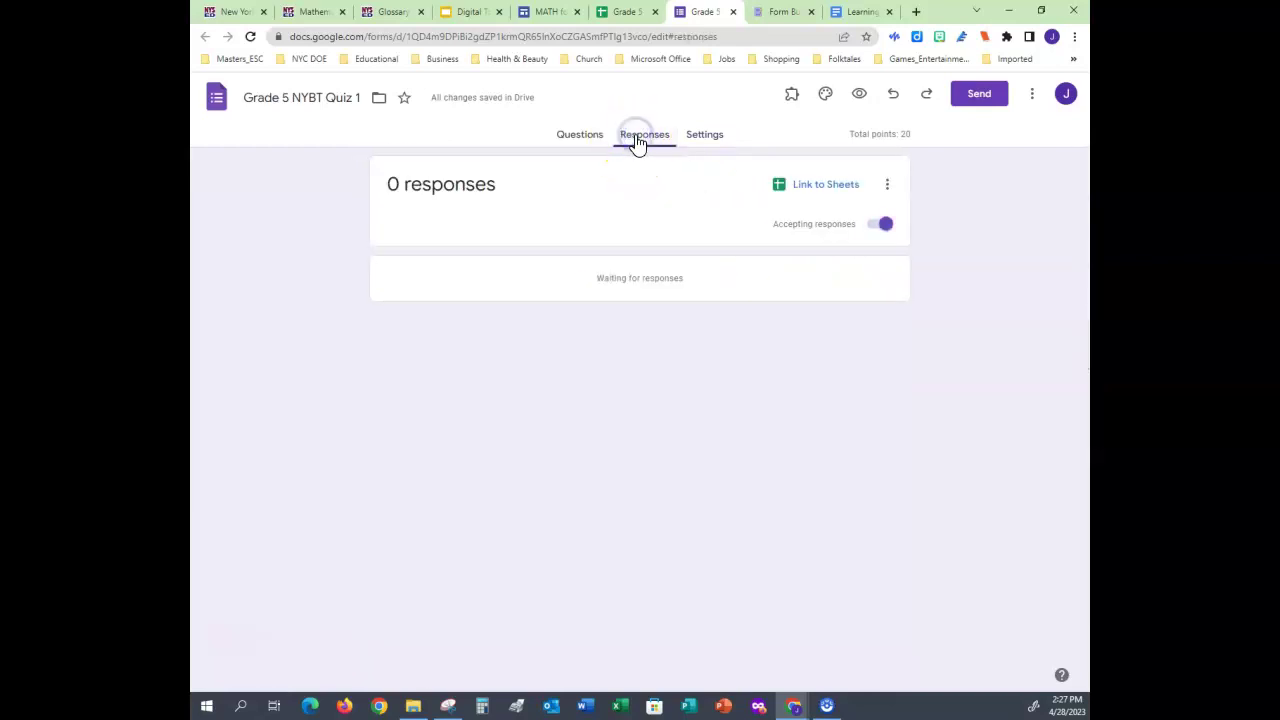
pyautogui.click(569, 142)
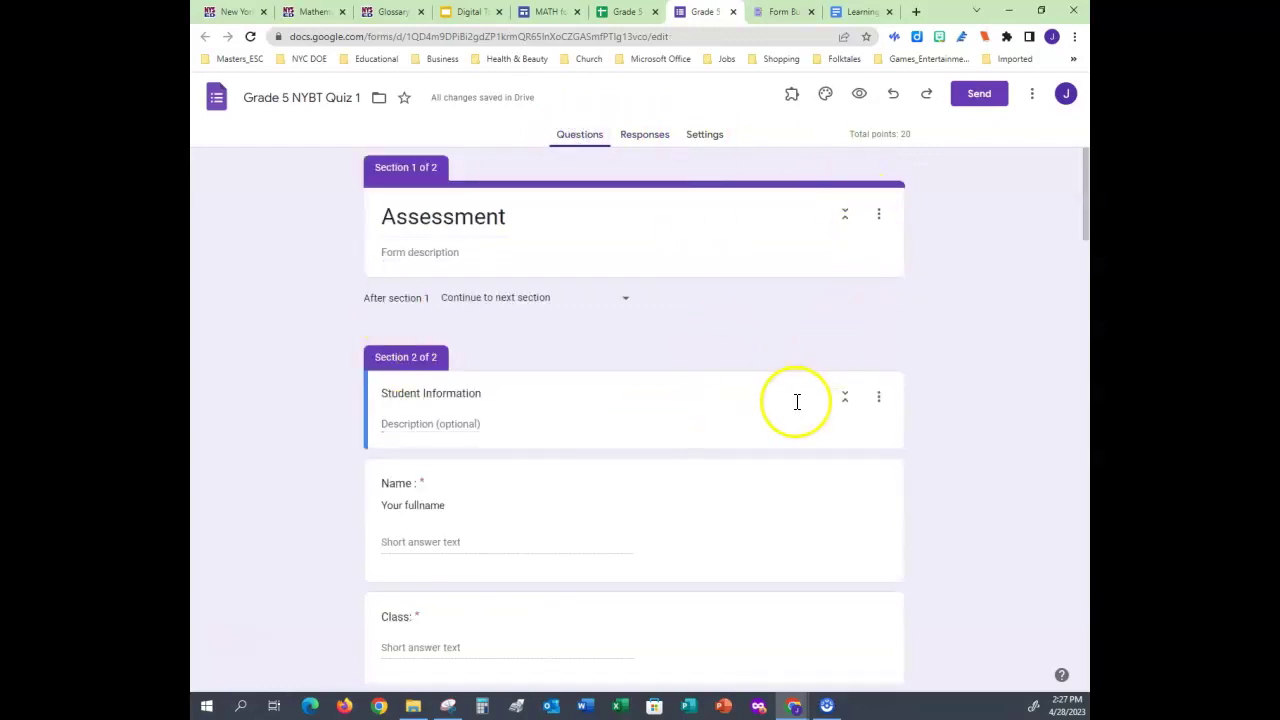
# Step: Preview the quiz as a respondent, continue to Student Information and look through every question to the submit area and back to the beginning
pyautogui.click(860, 96)
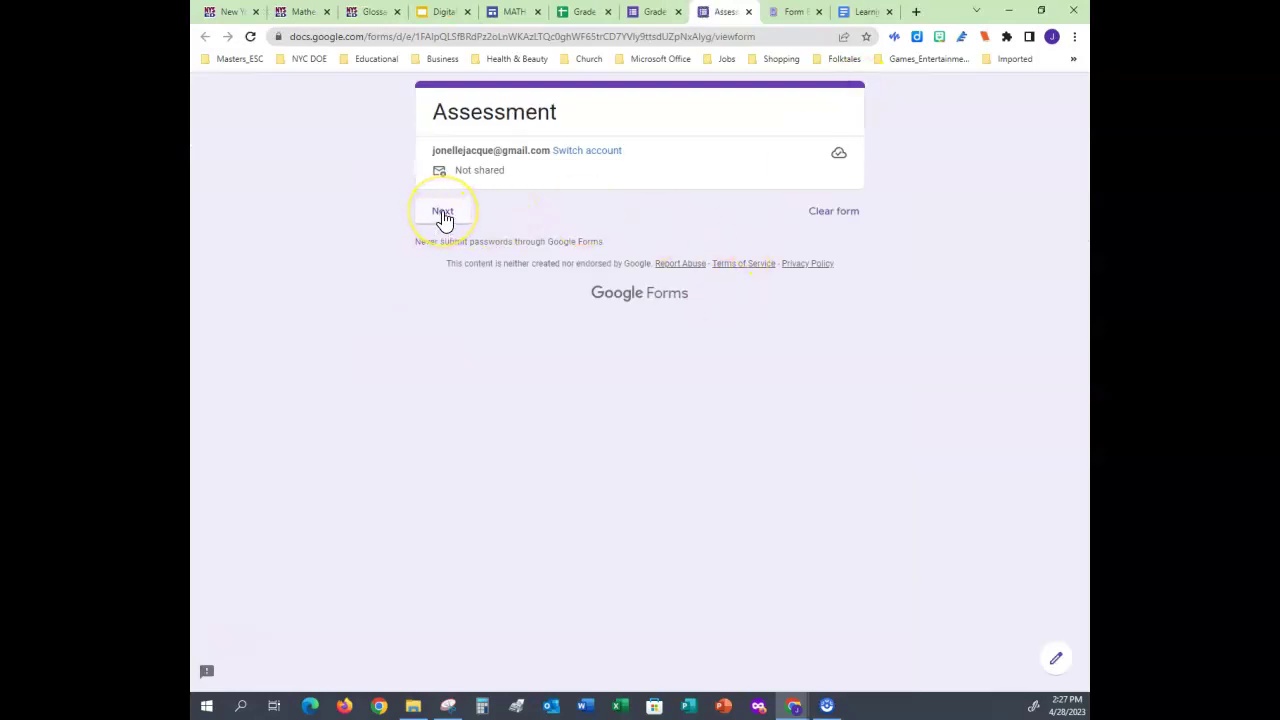
pyautogui.click(443, 214)
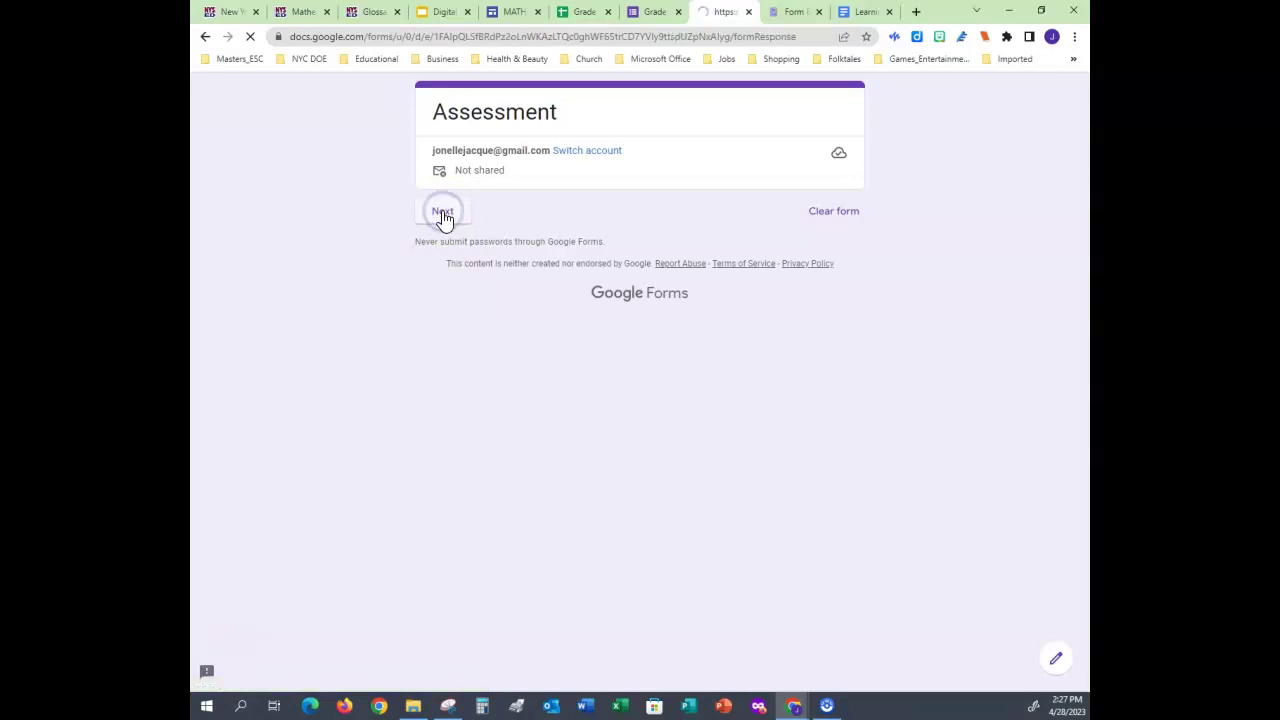
pyautogui.click(743, 381)
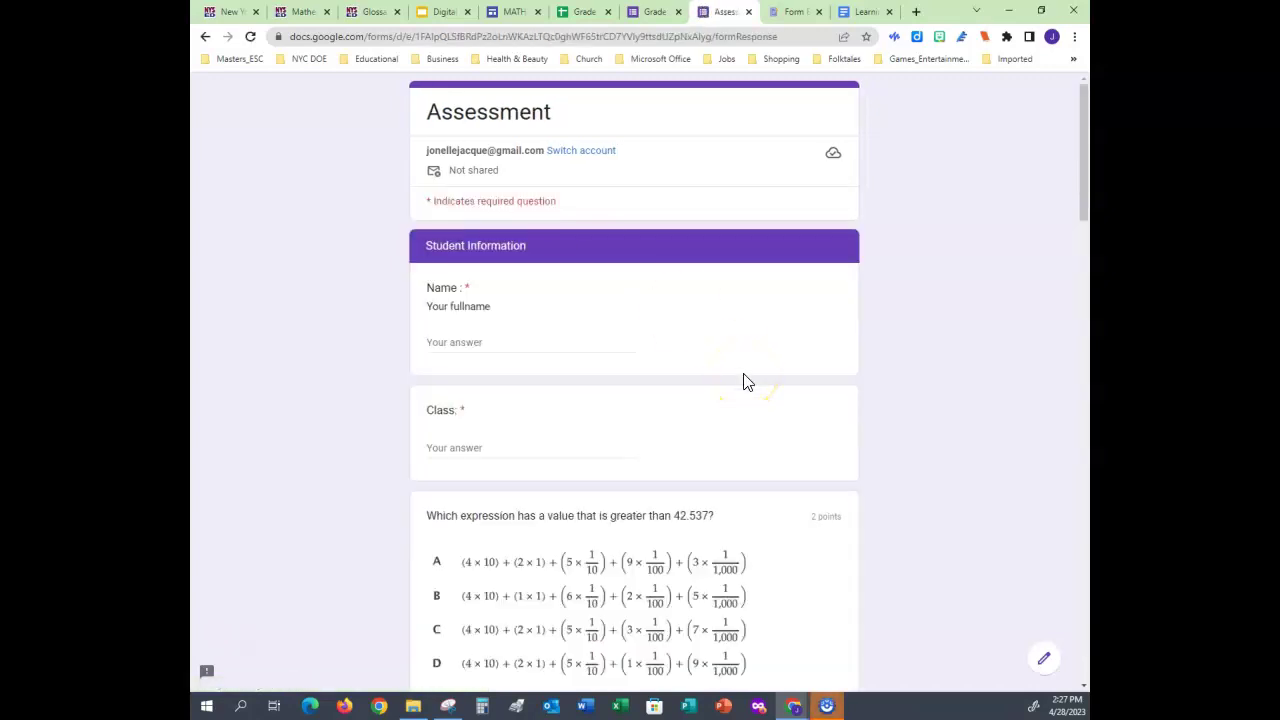
pyautogui.click(503, 345)
pyautogui.click(492, 445)
pyautogui.scroll(-4, 752, 423)
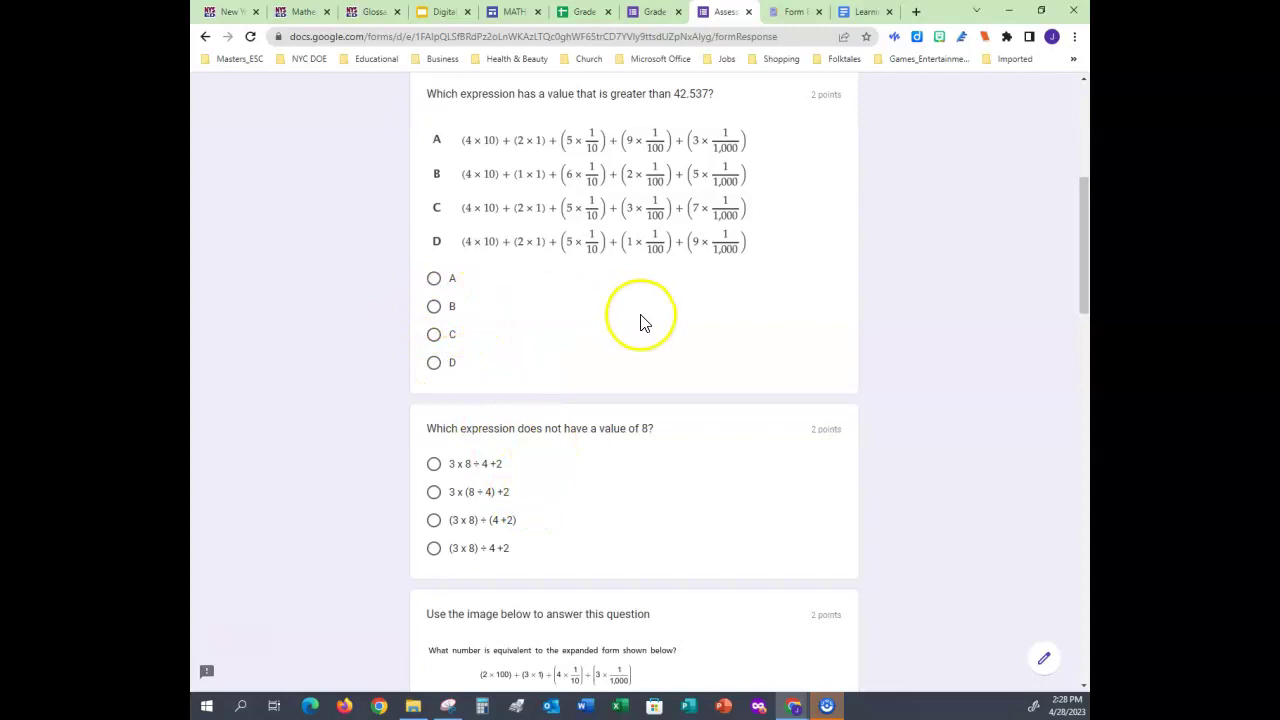
pyautogui.scroll(-5, 640, 325)
pyautogui.scroll(-12, 640, 333)
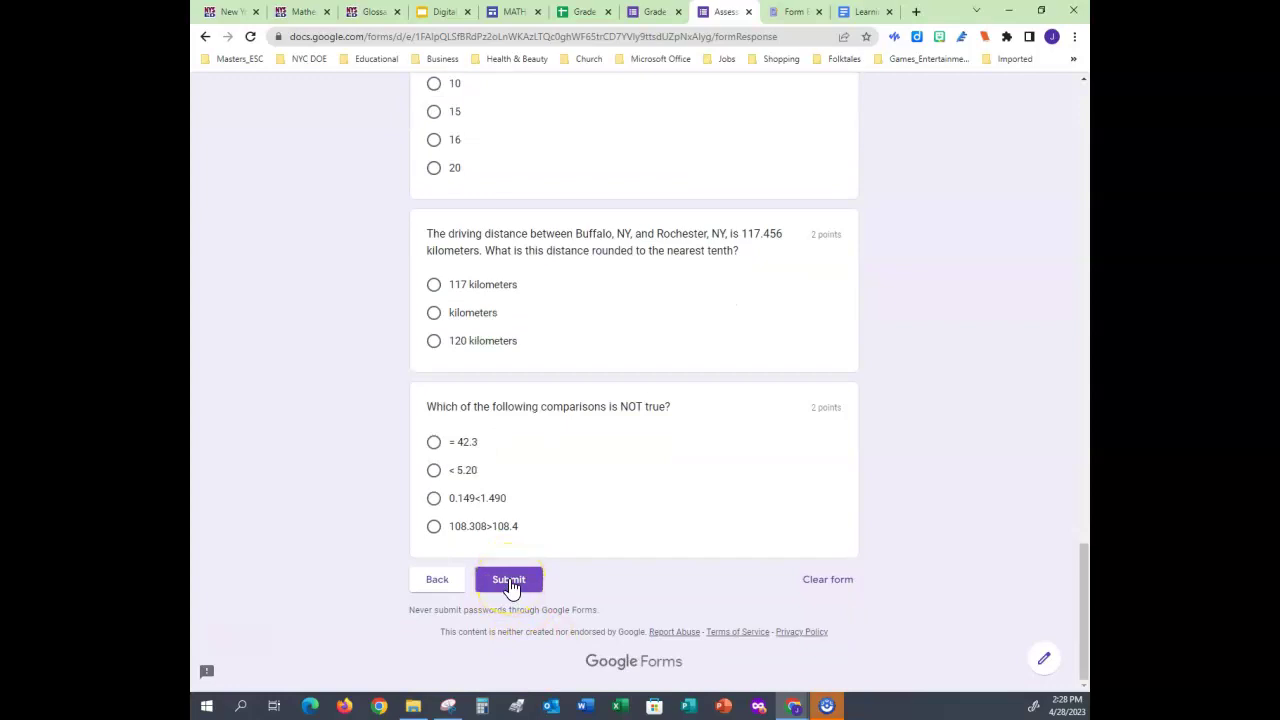
pyautogui.scroll(15, 725, 535)
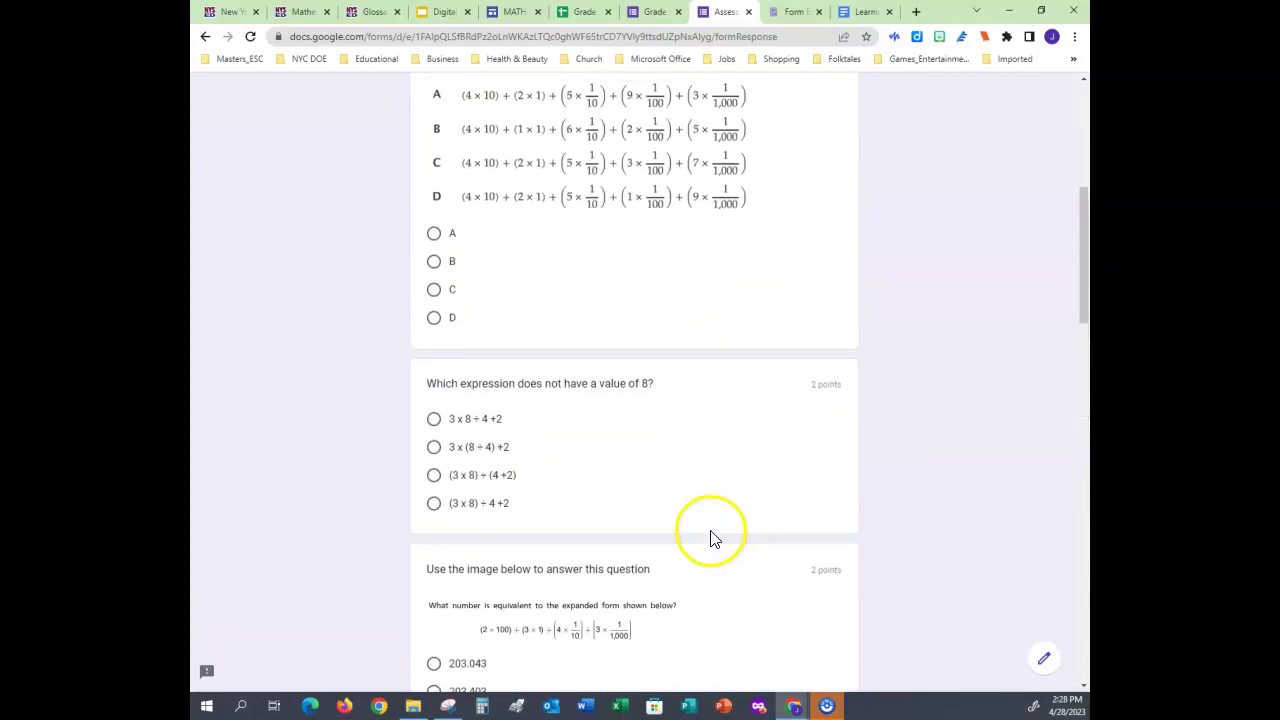
pyautogui.scroll(5, 710, 538)
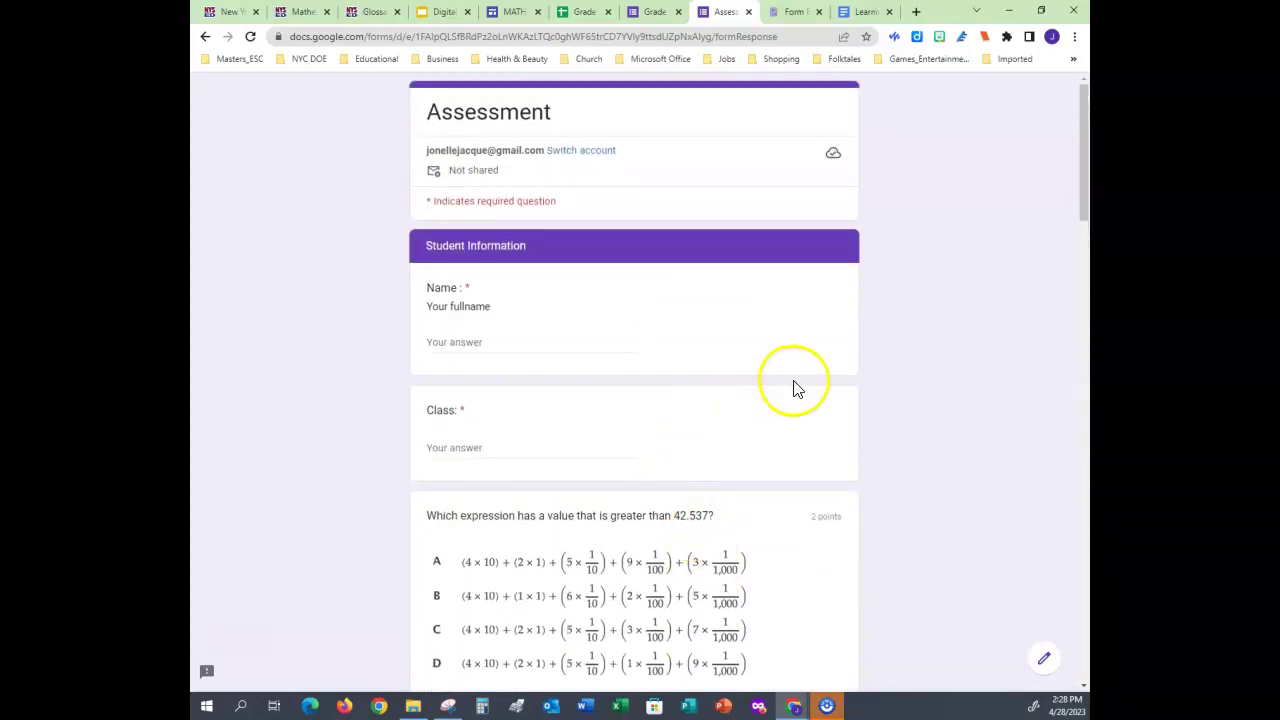